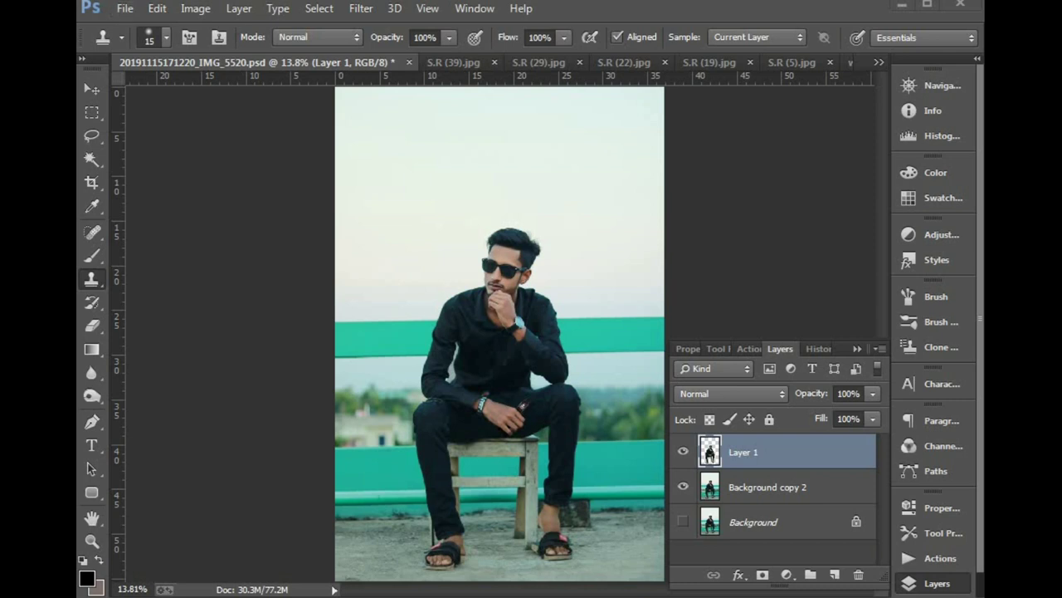
- Zoom around the portrait to inspect it, then fit the whole image in the window
scroll(464, 206, "up", 5)
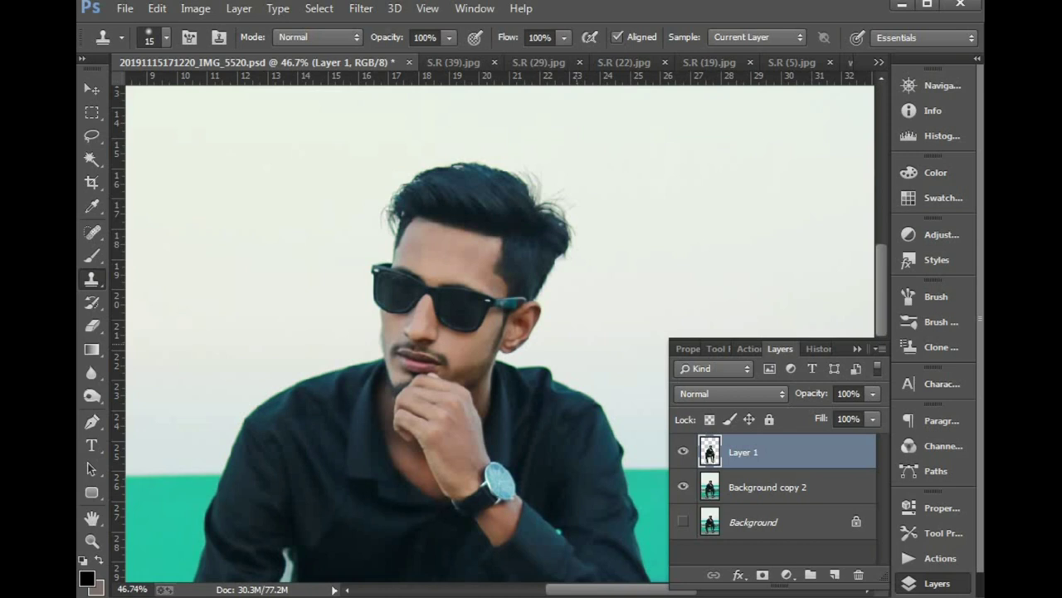
key("ctrl+minus")
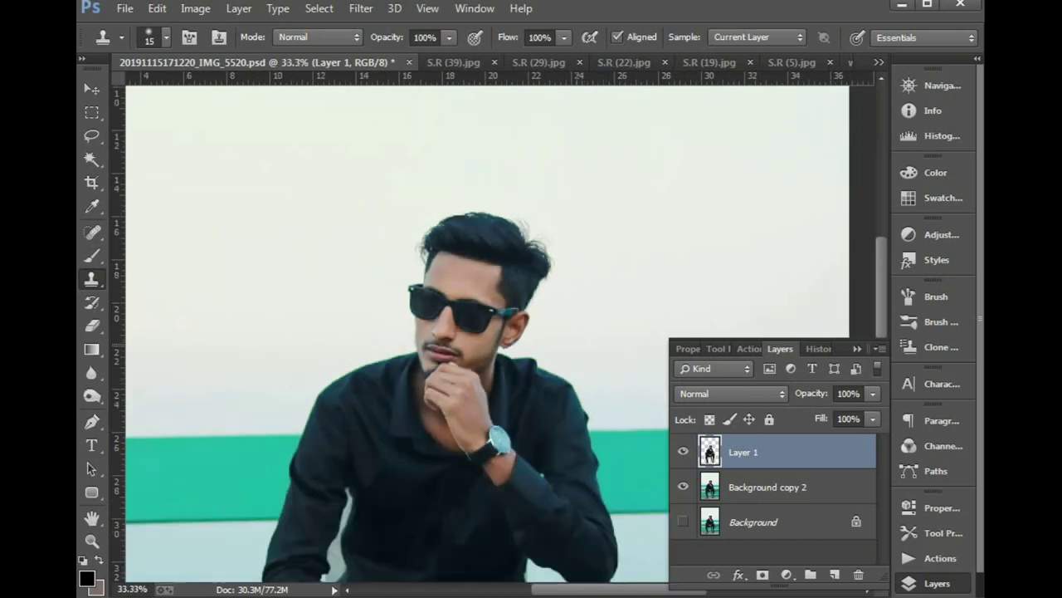
key("ctrl+minus")
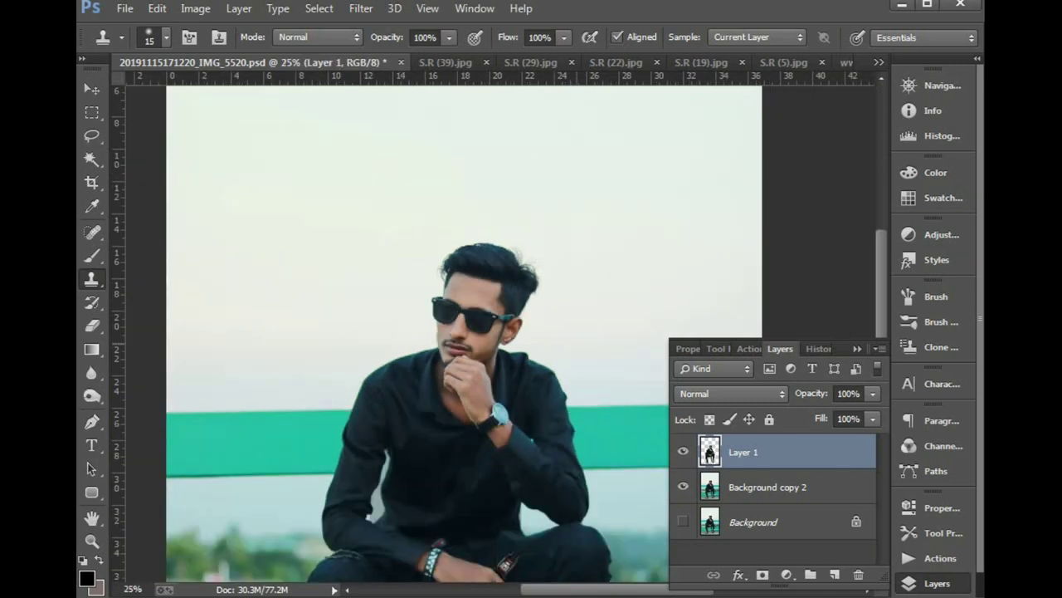
key("ctrl+0")
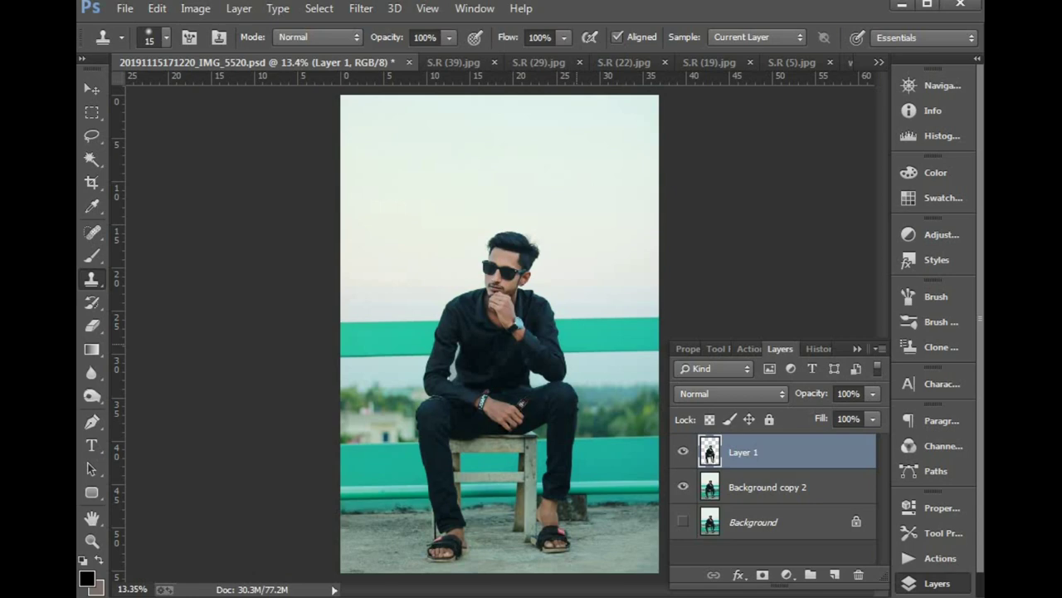
scroll(529, 272, "up", 5)
scroll(529, 272, "down", 2)
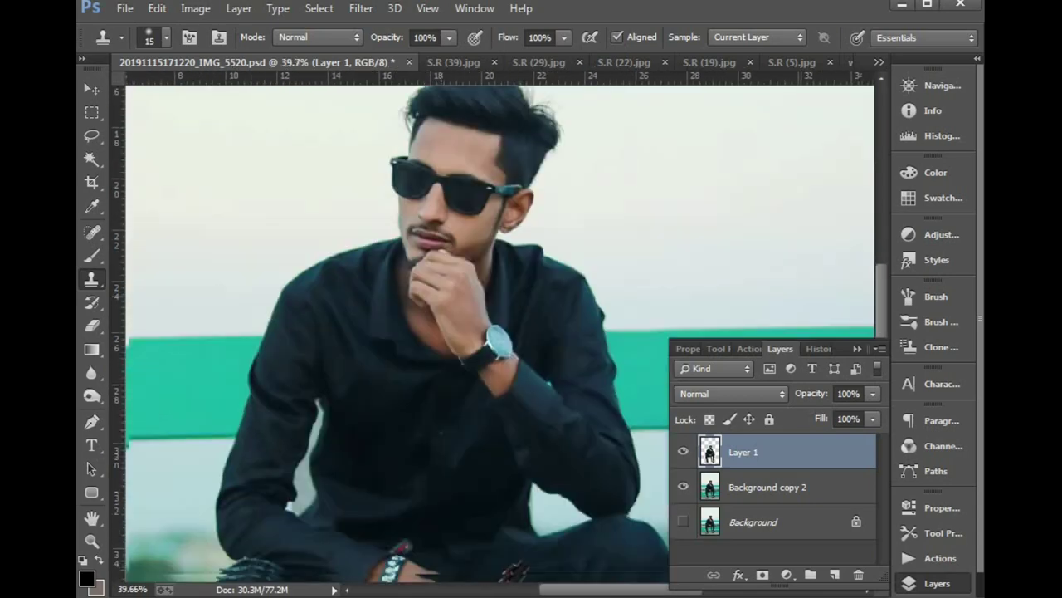
scroll(529, 272, "down", 1)
scroll(498, 332, "down", 5)
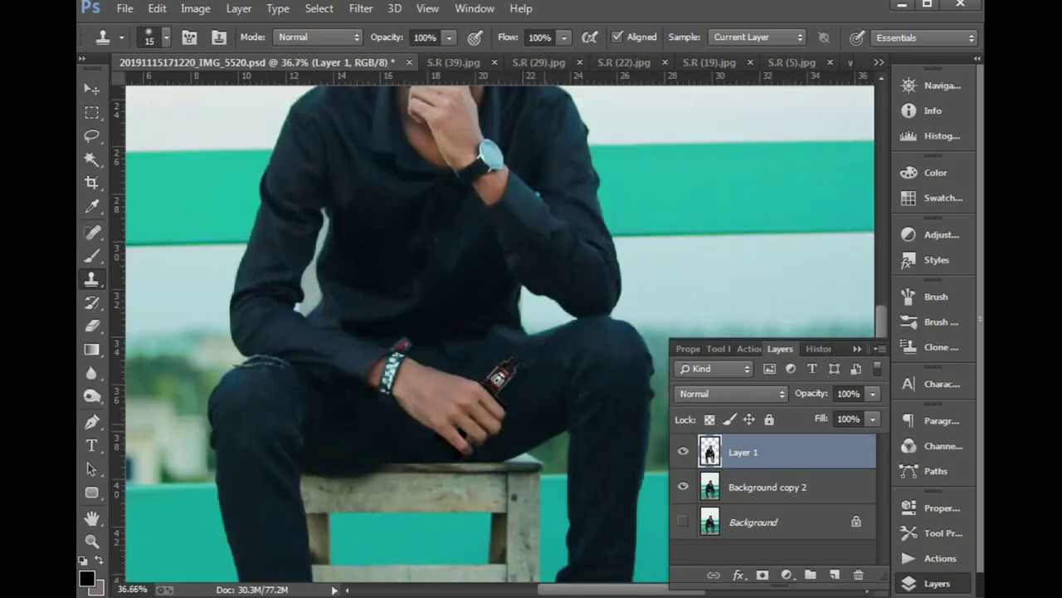
scroll(535, 462, "up", 5)
key("ctrl+0")
key("v")
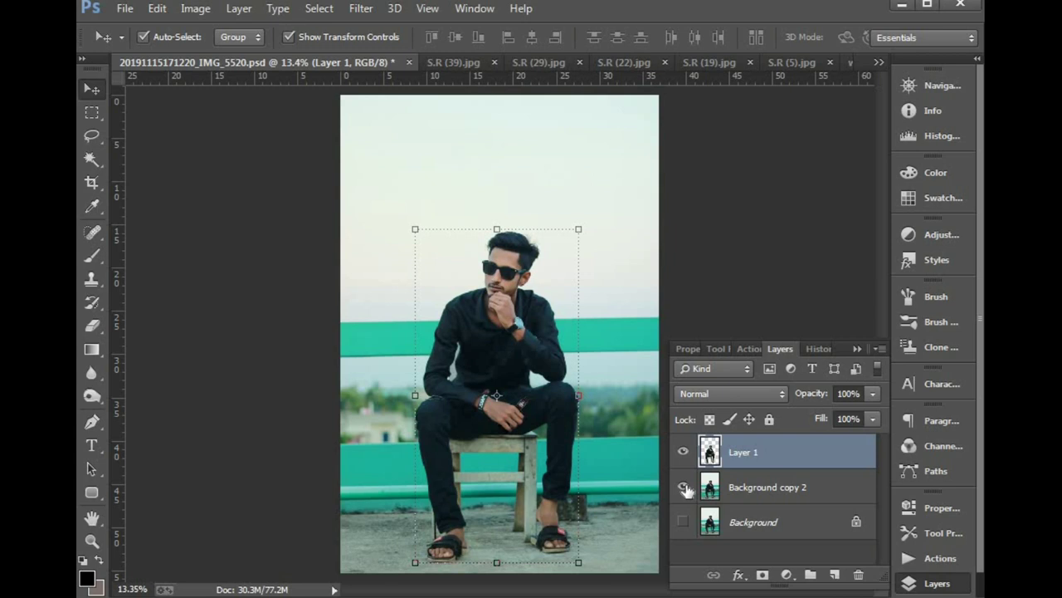
- Hide Background copy 2 and zoom in to check the cut-out's edges on transparency
left_click(684, 487)
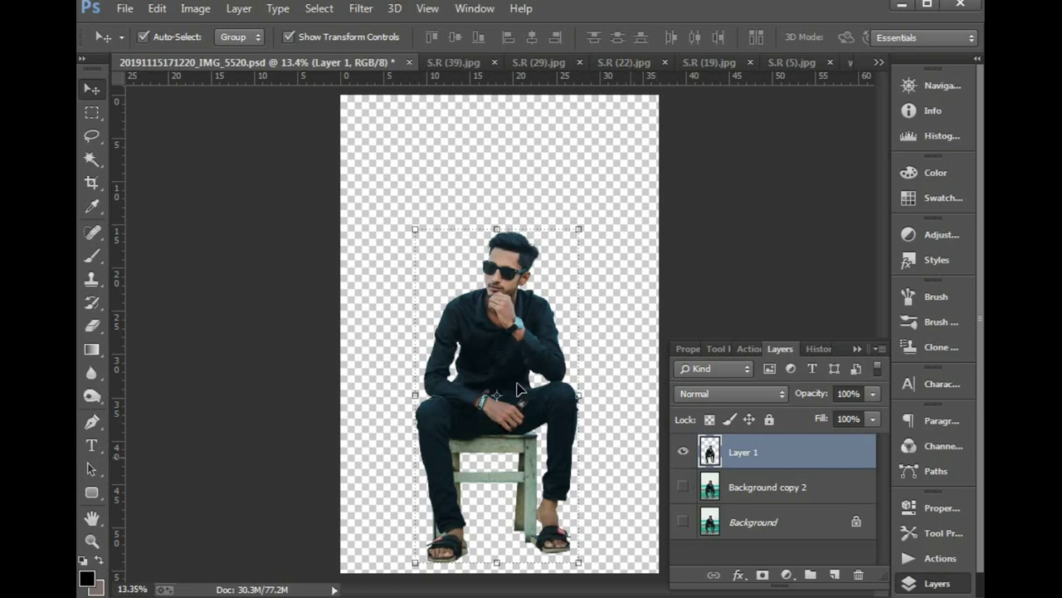
scroll(498, 249, "up", 5)
left_click_drag(538, 295, 447, 323)
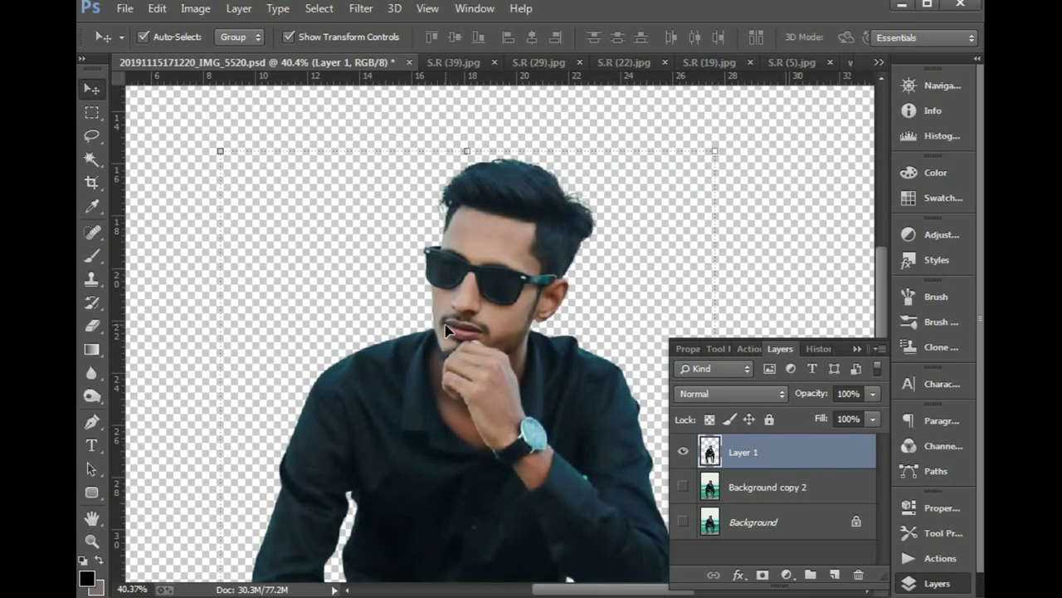
key("ctrl+0")
key("ctrl+minus")
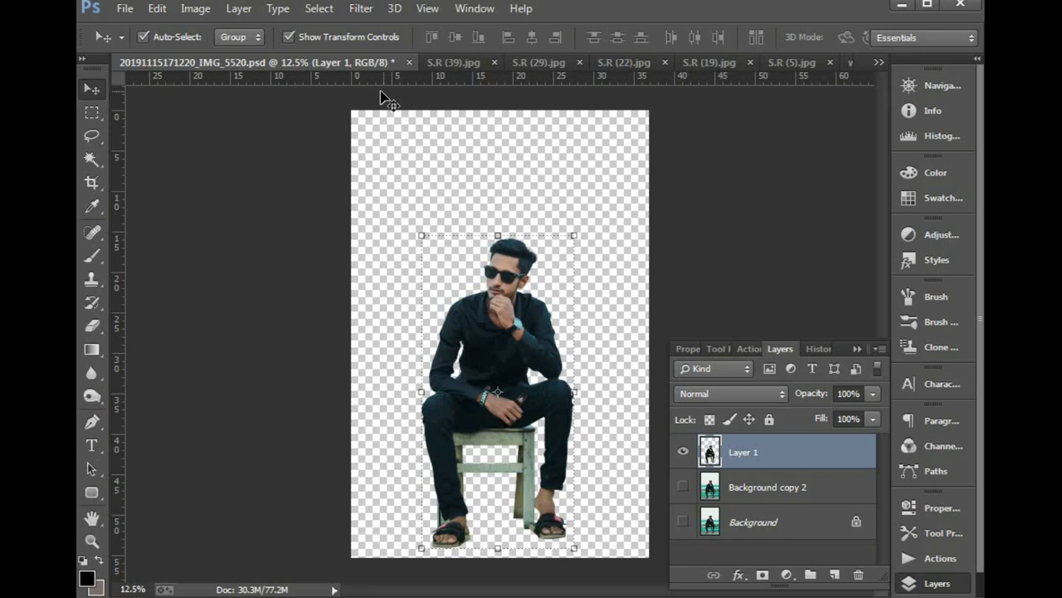
key("ctrl+Tab")
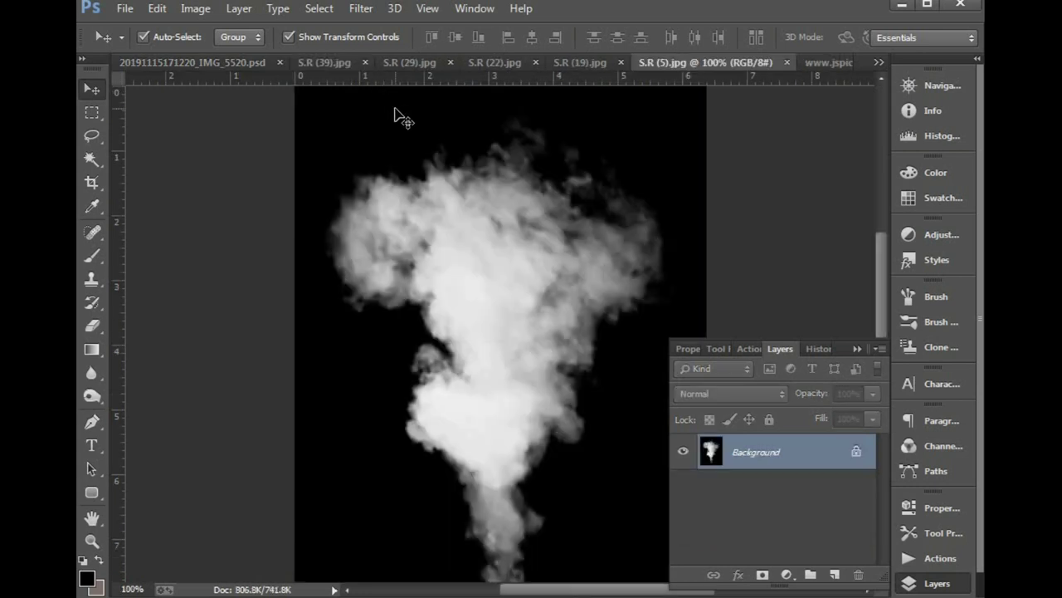
- Cycle through the S.R smoke images, glow image and vape kit image, fitting each to the window
scroll(378, 106, "down", 1)
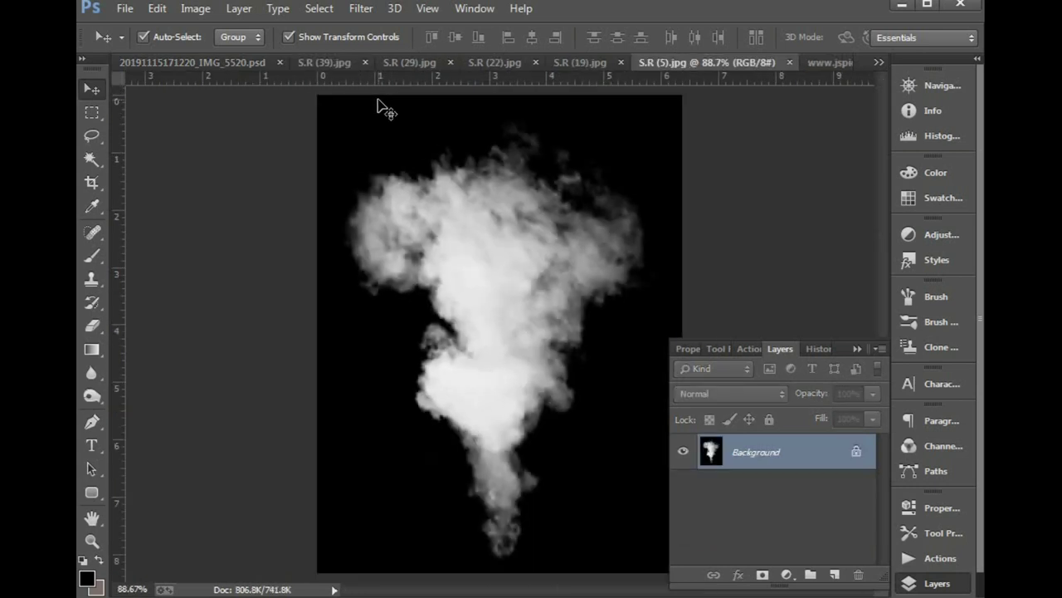
key("ctrl+shift+Tab")
key("ctrl+0")
key("ctrl+shift+Tab")
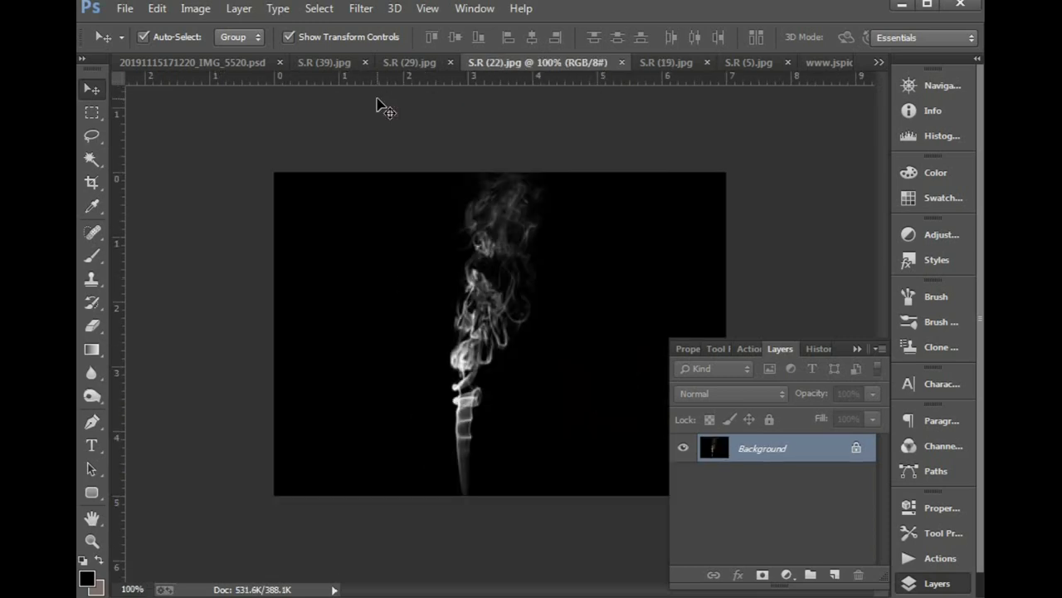
key("ctrl+0")
key("ctrl+shift+Tab")
key("ctrl+0")
key("ctrl+shift+Tab")
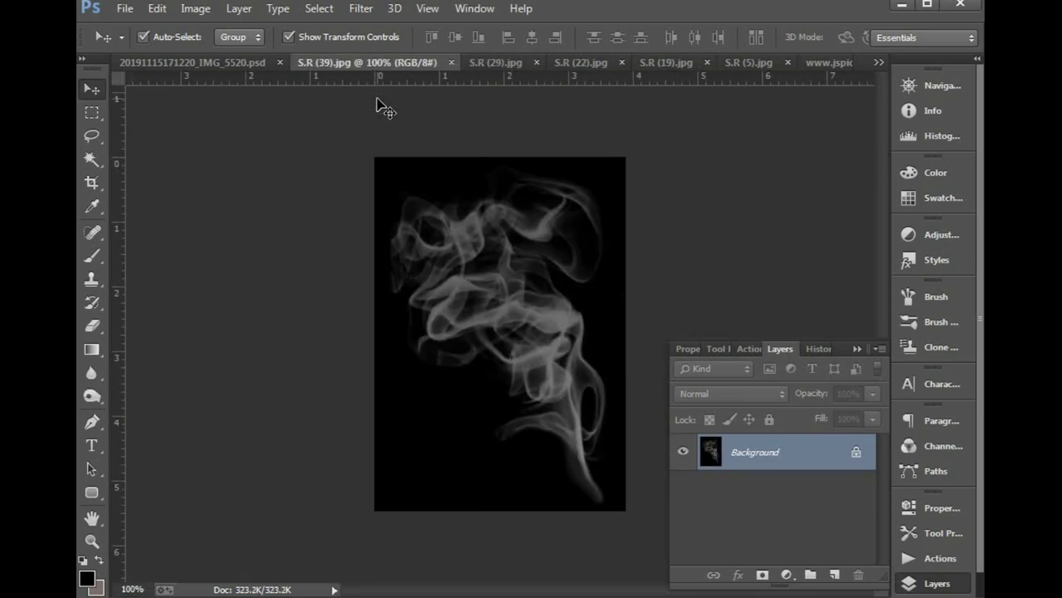
key("ctrl+shift+Tab")
key("ctrl+shift+Tab")
key("ctrl+0")
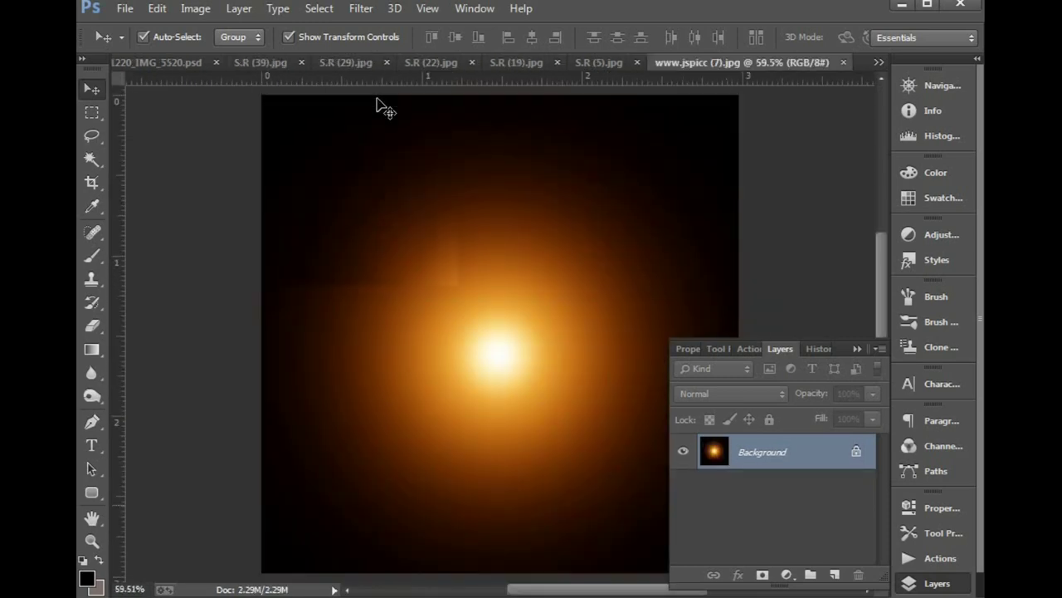
key("ctrl+shift+Tab")
key("ctrl+0")
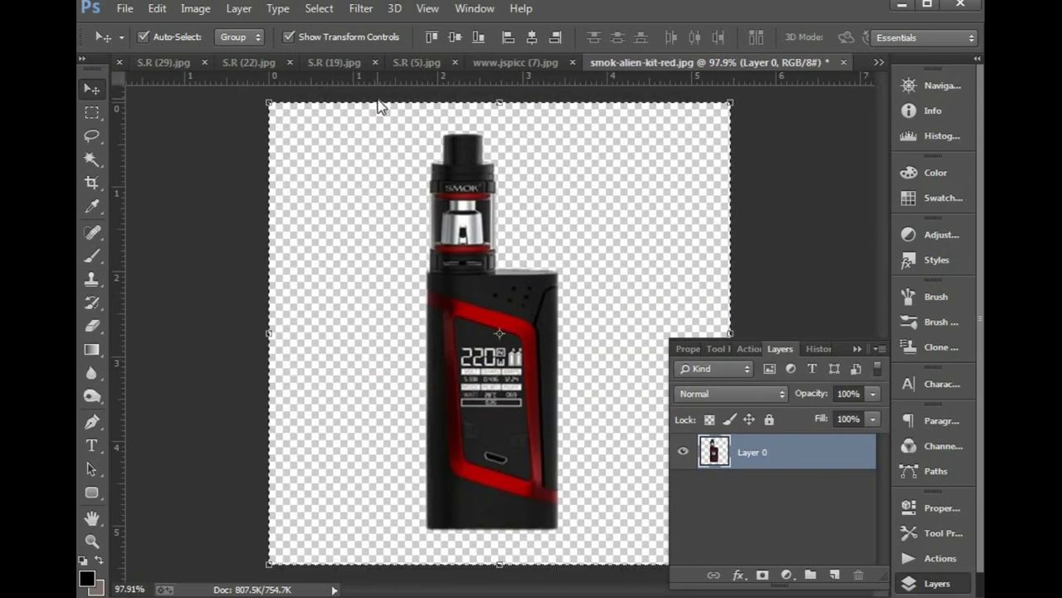
- Close smok-alien-kit-red.jpg without saving and return to the man's portrait document
key("ctrl+w")
left_click(515, 246)
key("ctrl+Tab")
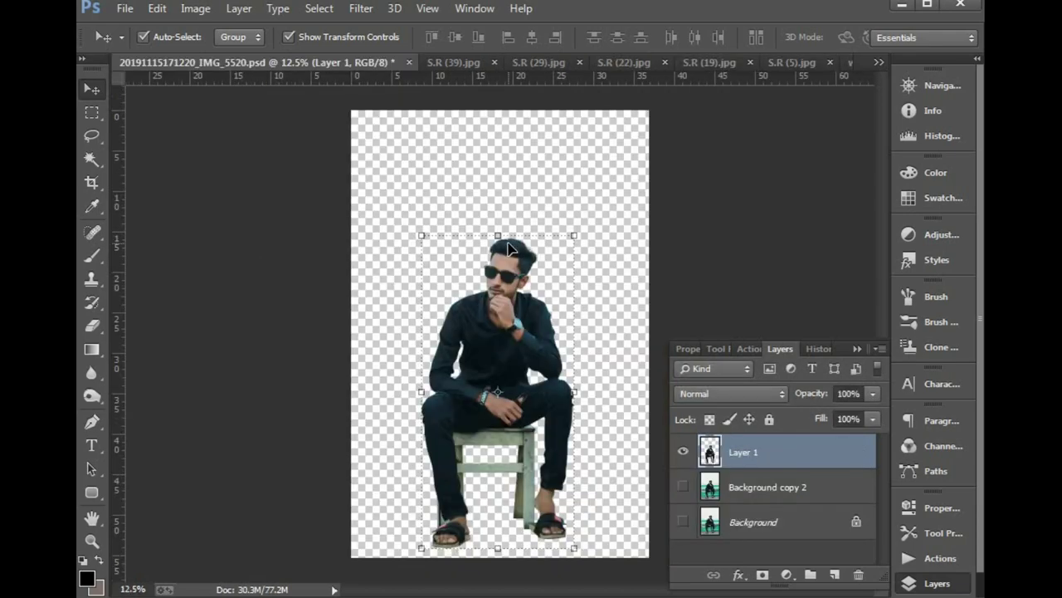
key("ctrl+Tab")
key("ctrl+Tab")
key("ctrl+Tab")
key("ctrl+Tab")
- Show and select Background copy 2, add an empty Layer 2 above it, and select all
left_click(684, 487)
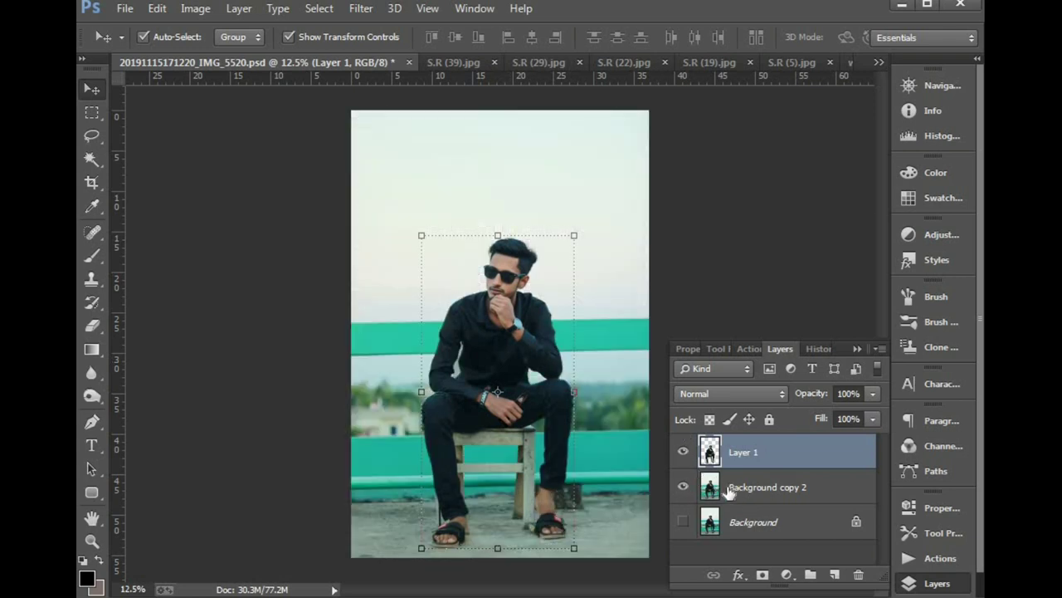
left_click(727, 490)
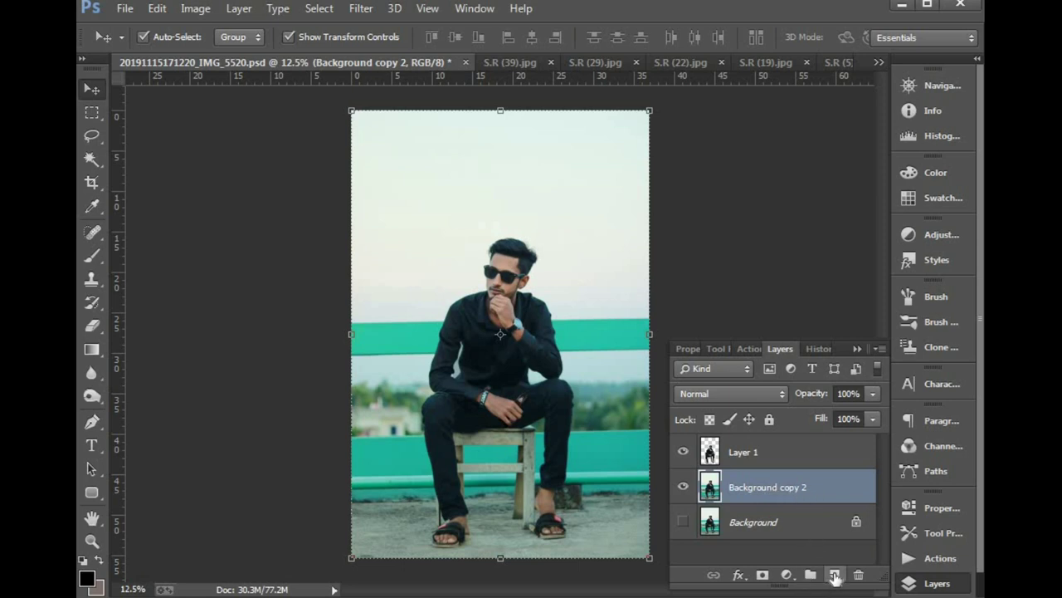
left_click(835, 575)
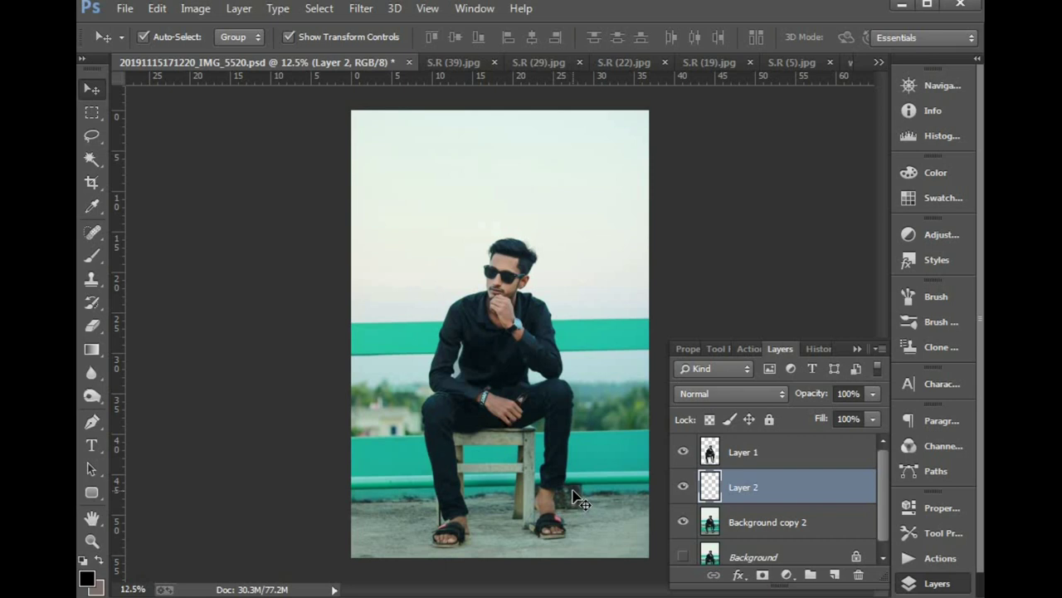
key("ctrl+a")
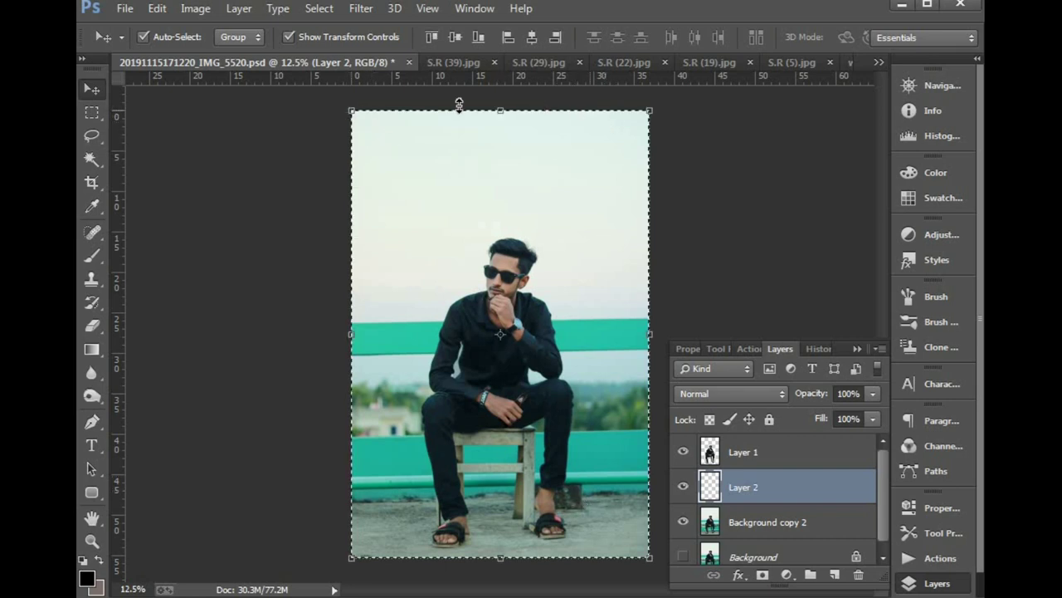
left_click(938, 582)
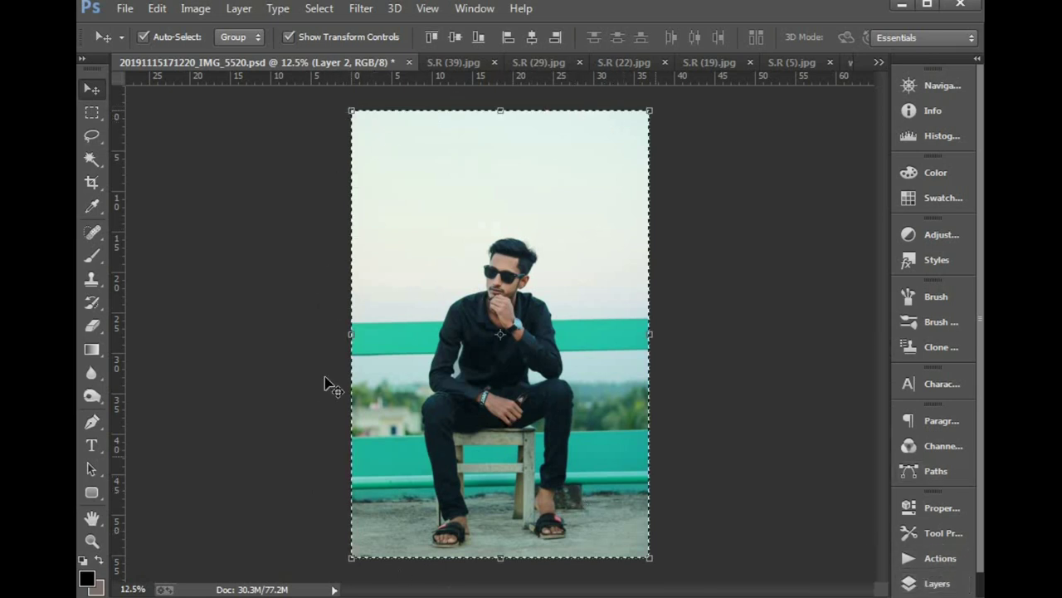
- Paint Layer 2 solid black over the whole background, including the glow and teal bench
left_click(92, 257)
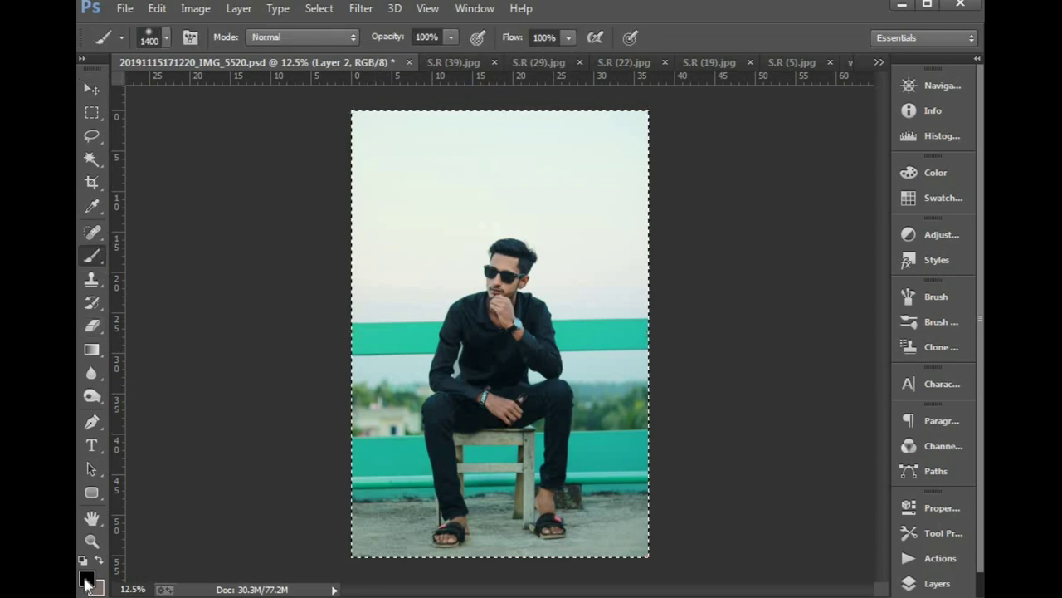
left_click(87, 578)
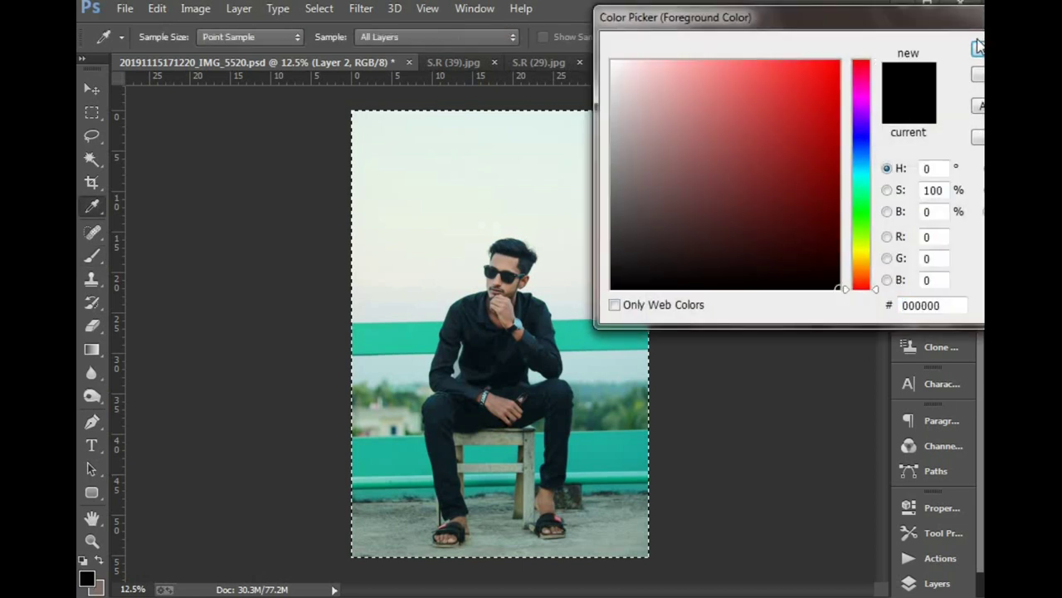
left_click(977, 47)
left_click(361, 120)
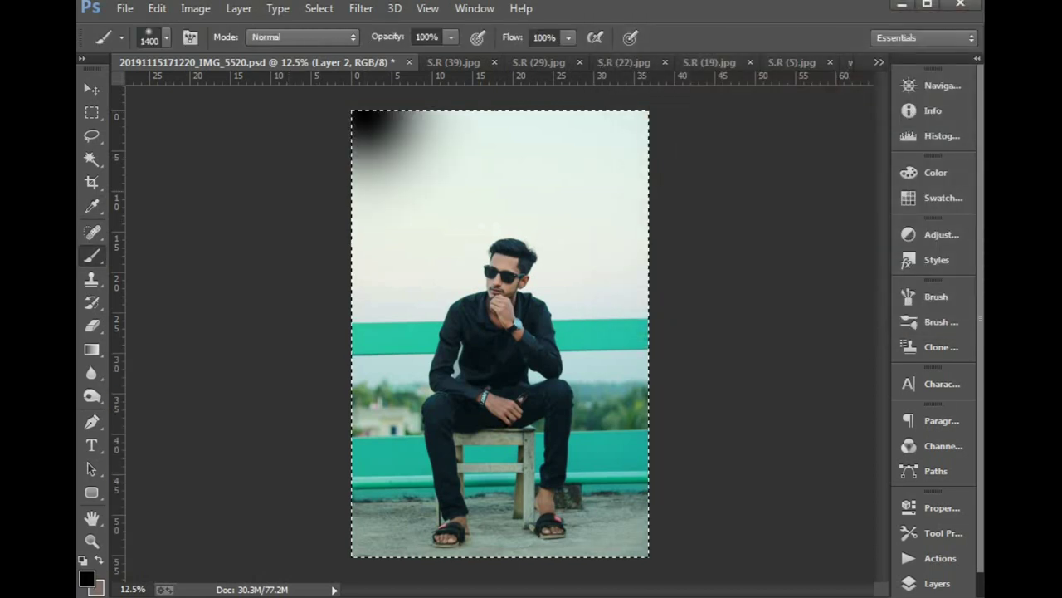
mouse_move(365, 124)
left_mouse_down()
mouse_move(390, 490)
mouse_move(481, 522)
mouse_move(464, 150)
mouse_move(564, 133)
mouse_move(630, 191)
mouse_move(639, 357)
mouse_move(598, 531)
mouse_move(490, 531)
left_mouse_up()
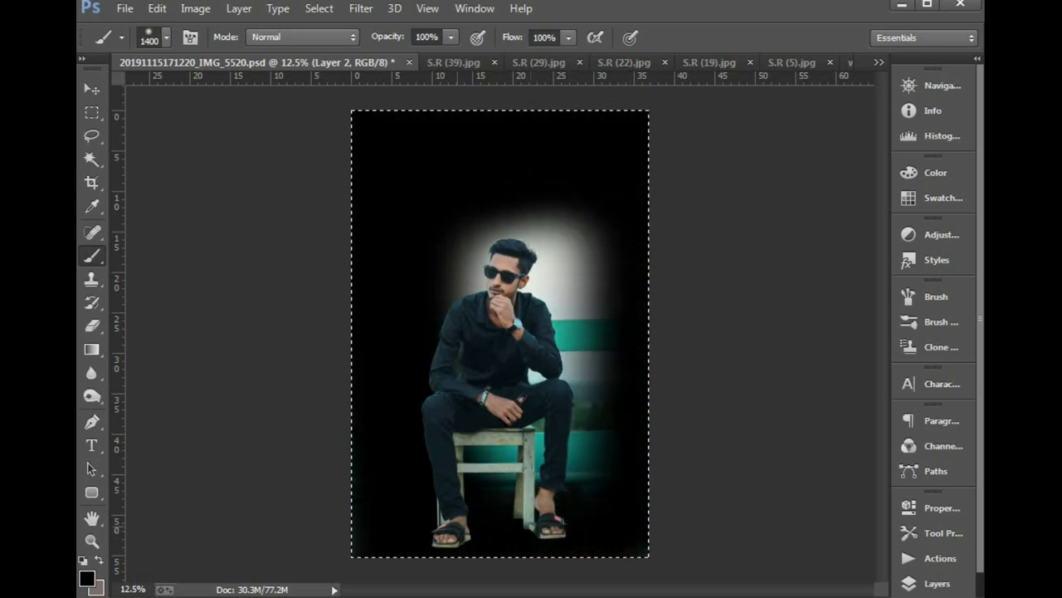
mouse_move(489, 456)
left_mouse_down()
mouse_move(523, 249)
mouse_move(581, 440)
mouse_move(540, 307)
mouse_move(547, 369)
left_mouse_up()
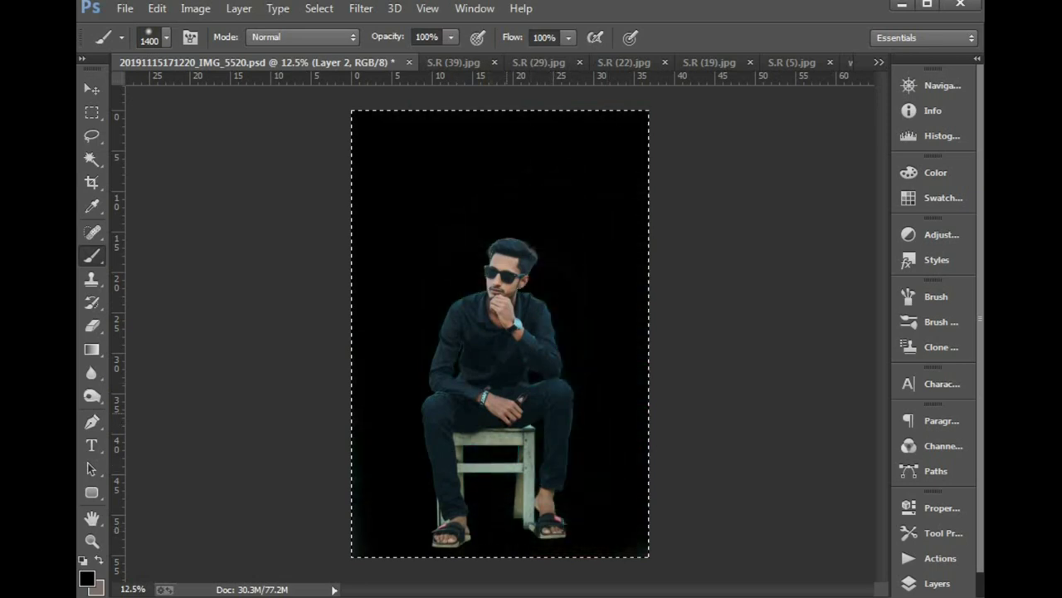
left_click_drag(332, 514, 332, 556)
key("v")
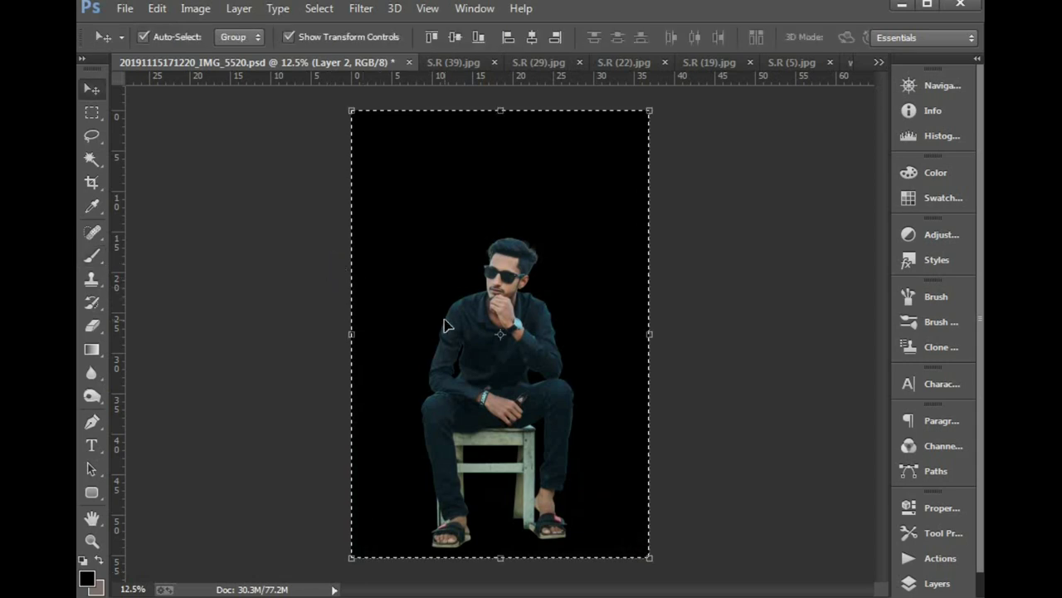
- Deselect the canvas and set Layer 2's blend mode to Multiply
key("ctrl+d")
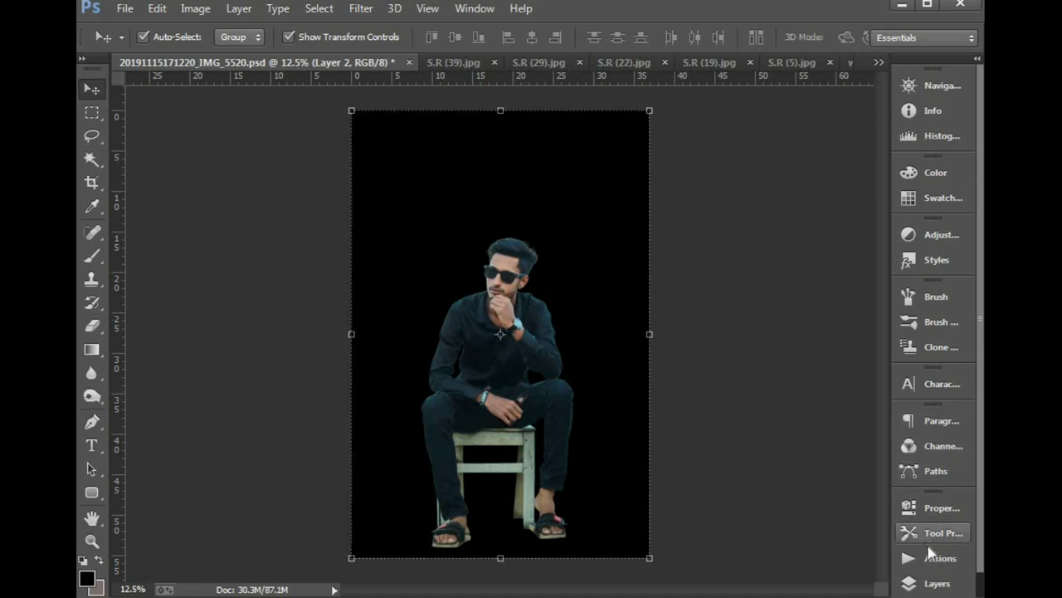
left_click(921, 581)
left_click(745, 395)
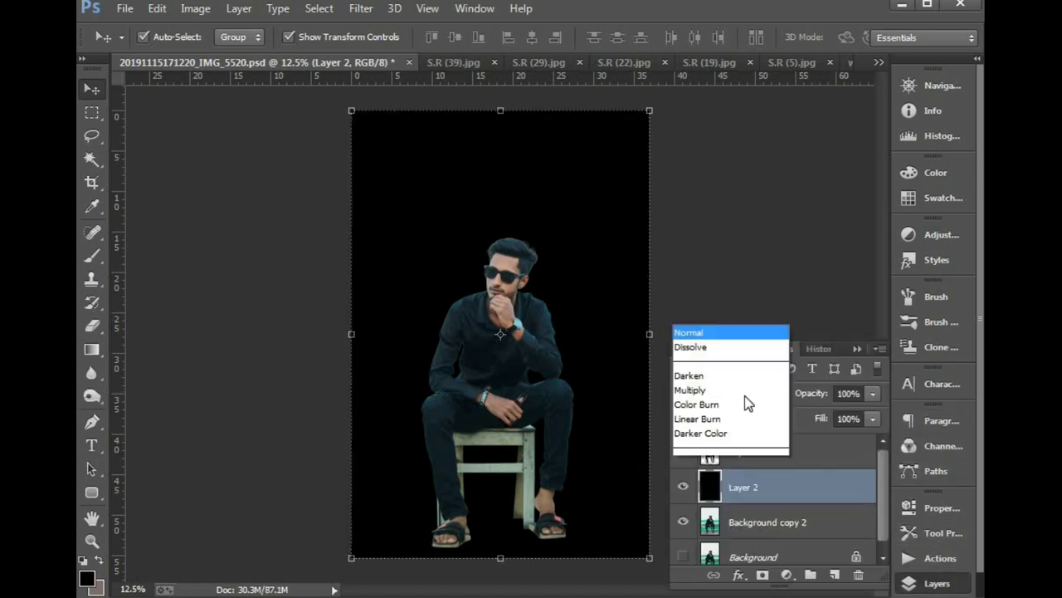
left_click(701, 59)
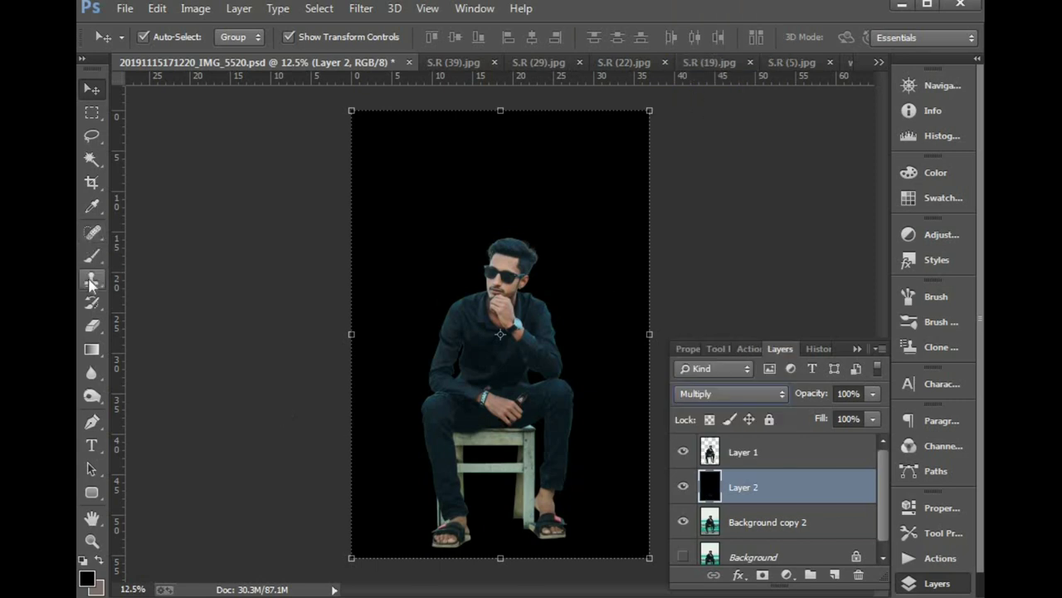
- Erase Layer 2's black along the bottom with an 1100 px eraser to reveal the floor
left_click(92, 325)
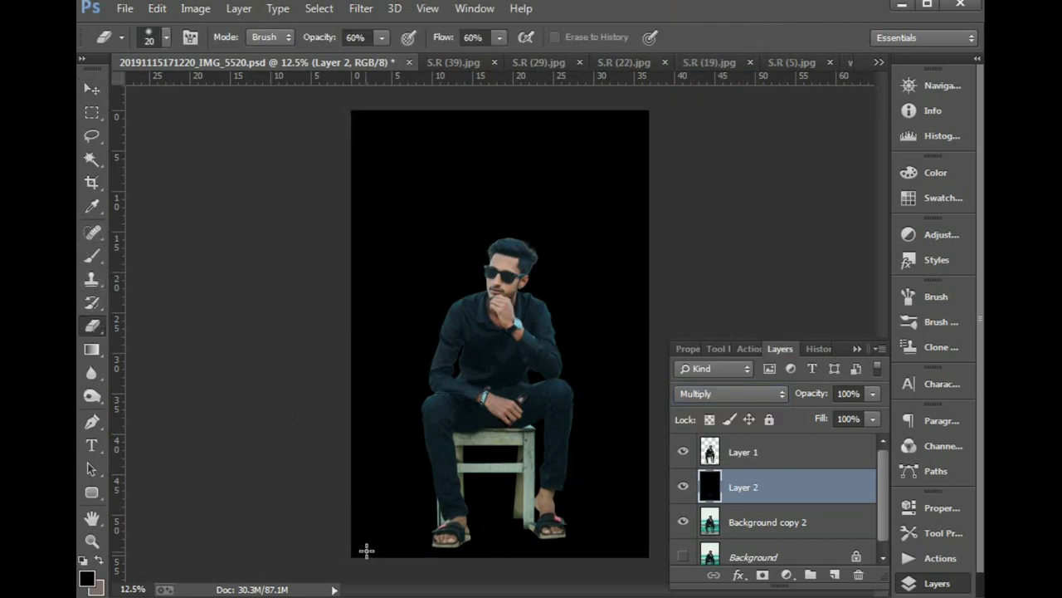
key("bracketright")
key("bracketright")
key("bracketright")
key("bracketright")
left_click_drag(382, 557, 502, 556)
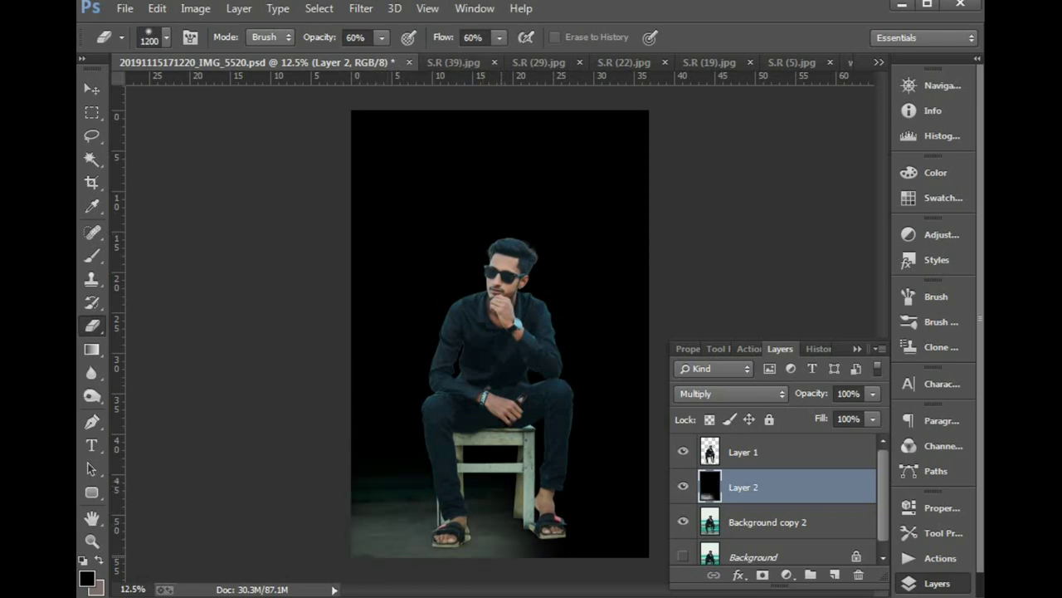
key("ctrl+z")
key("bracketleft")
mouse_move(406, 557)
left_mouse_down()
mouse_move(614, 557)
mouse_move(373, 558)
left_mouse_up()
left_click_drag(581, 558, 648, 557)
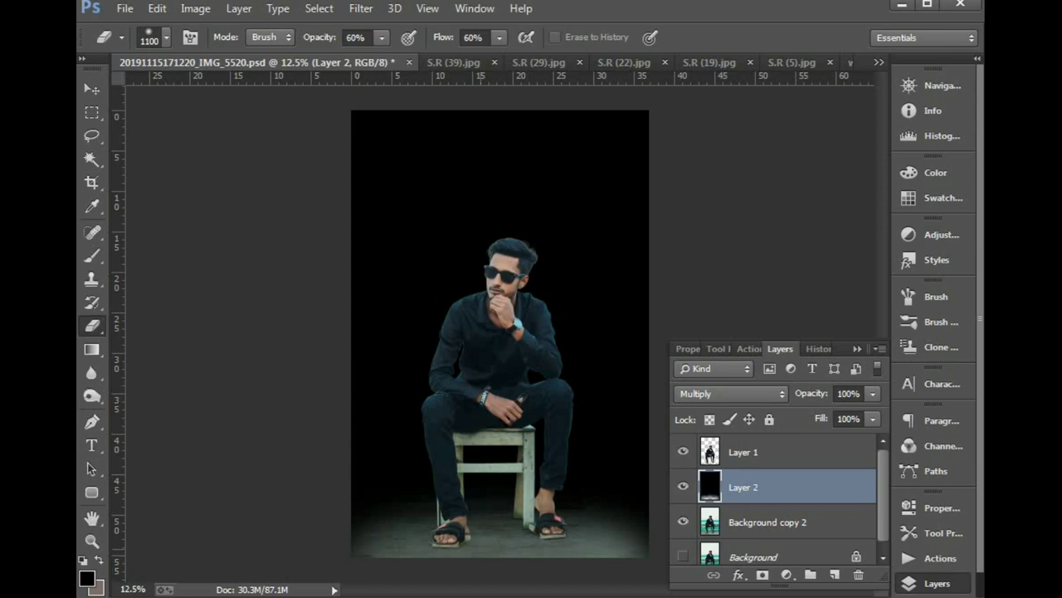
left_click_drag(449, 557, 523, 558)
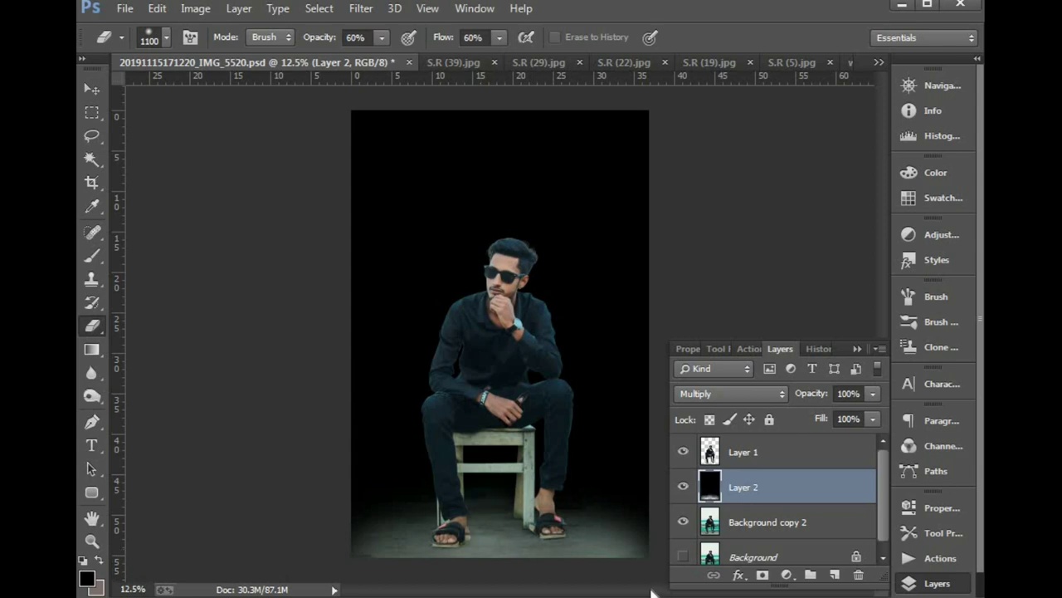
- Bring the S.R (39) smoke into the portrait, enlarge it, order it below the man, and close its source
key("v")
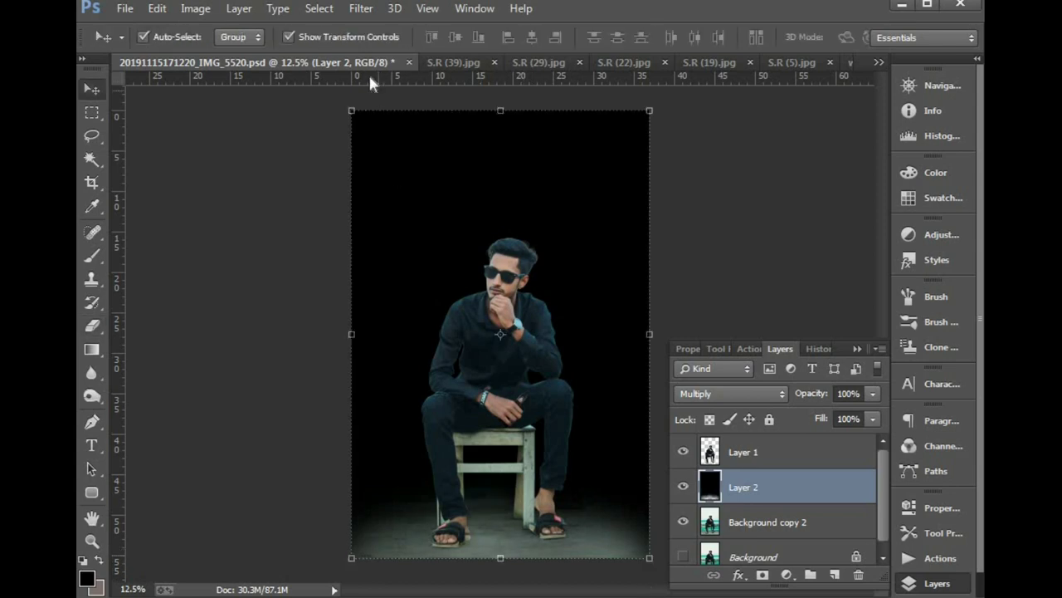
left_click(440, 61)
mouse_move(504, 305)
left_mouse_down()
mouse_move(240, 80)
mouse_move(237, 64)
mouse_move(424, 237)
mouse_move(491, 333)
left_mouse_up()
key("Return")
key("ctrl+bracketright")
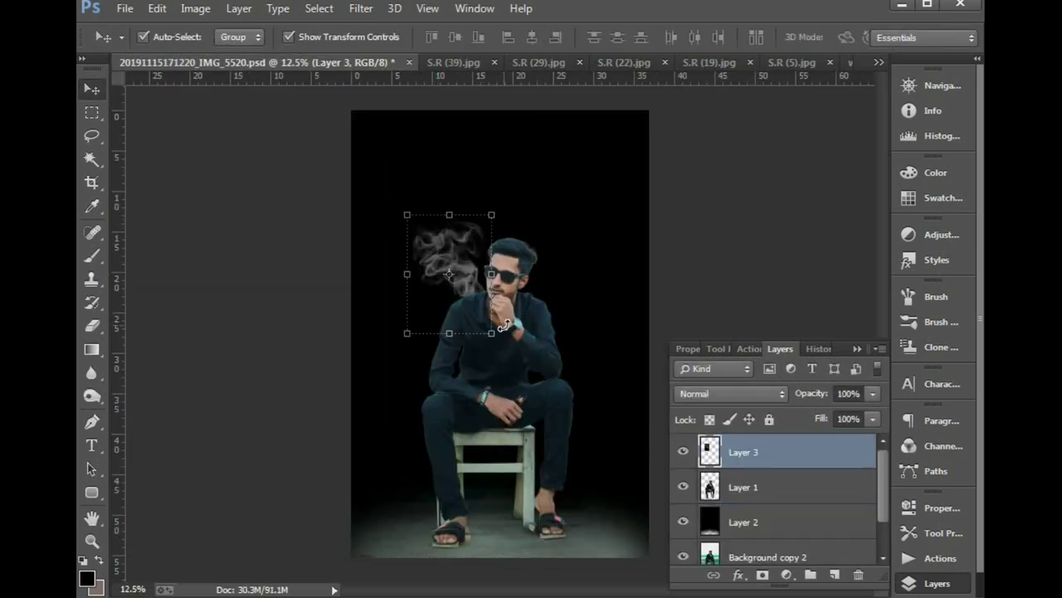
key("ctrl+bracketleft")
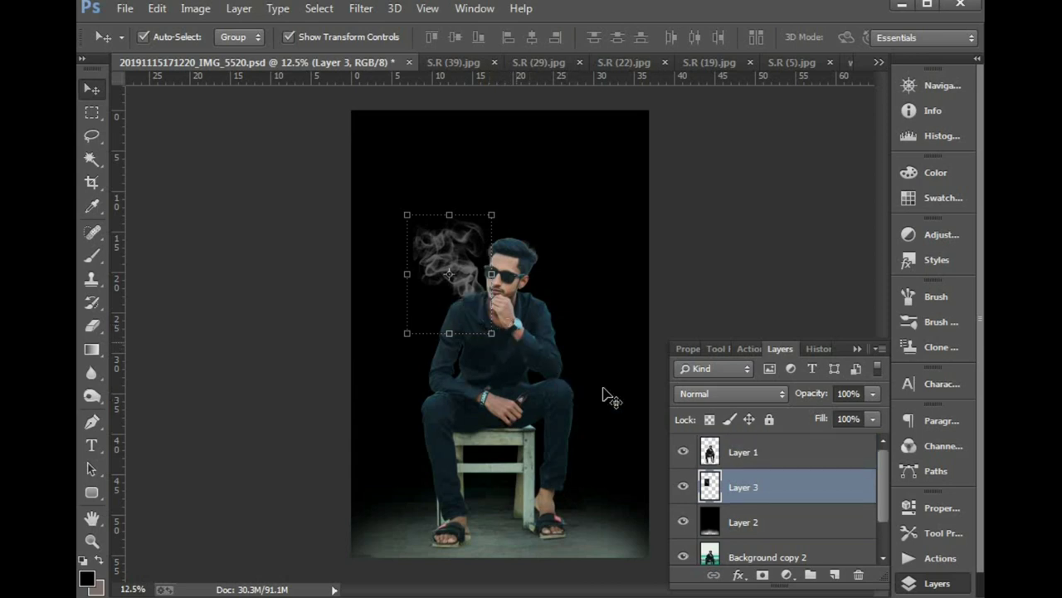
left_click(683, 451)
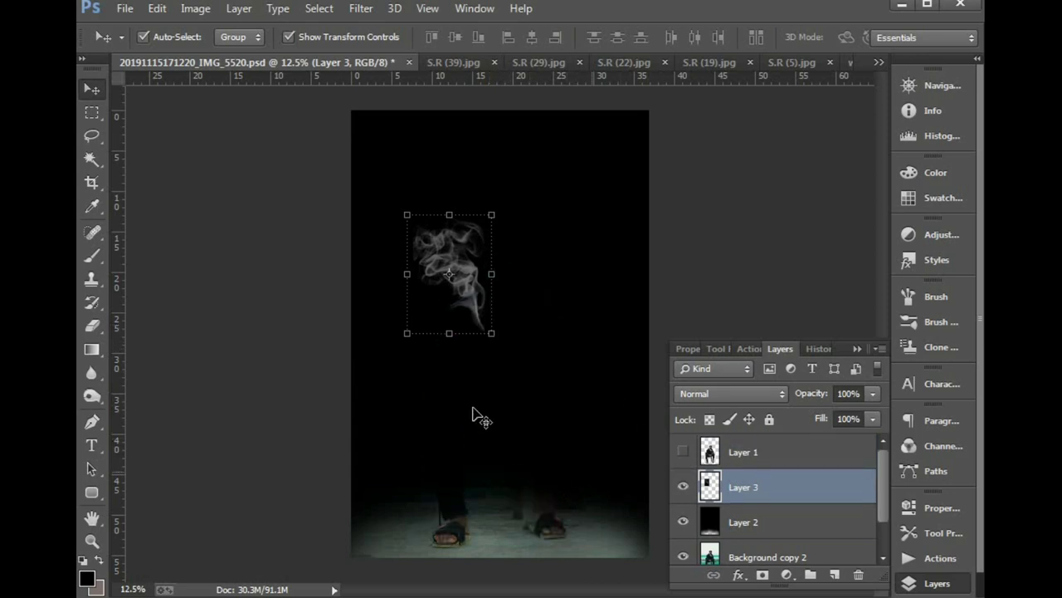
left_click(683, 451)
left_click(452, 62)
key("ctrl+w")
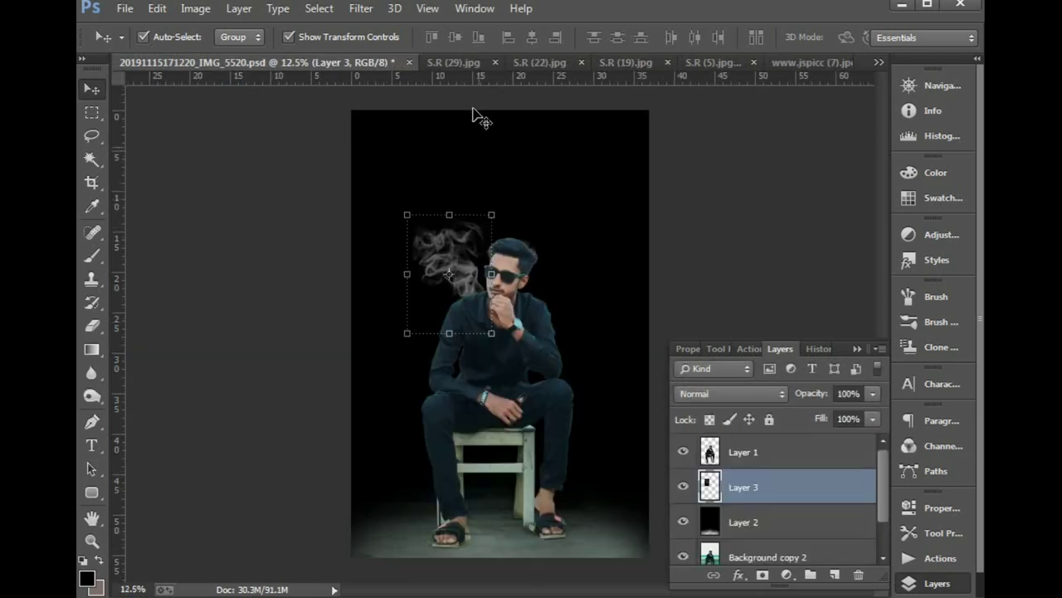
- Add the S.R (29) and S.R (22) smoke layers, positioning one over the man's chest
left_click(374, 62)
mouse_move(475, 275)
left_mouse_down()
mouse_move(255, 80)
mouse_move(403, 246)
left_mouse_up()
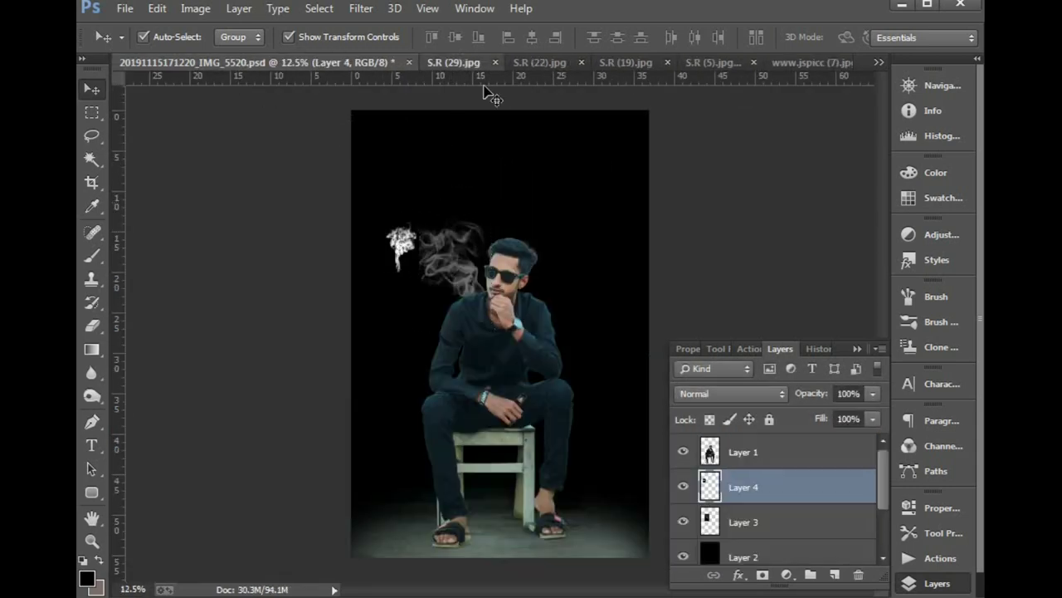
left_click(495, 62)
left_click(469, 64)
left_click_drag(515, 282, 490, 336)
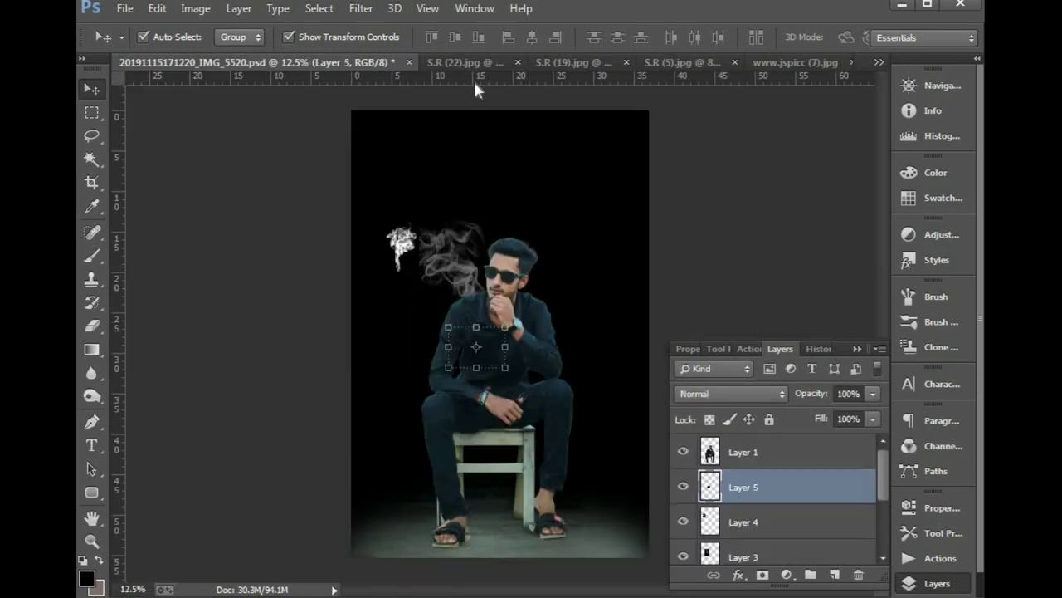
key("ctrl+v")
left_click_drag(471, 66, 508, 214)
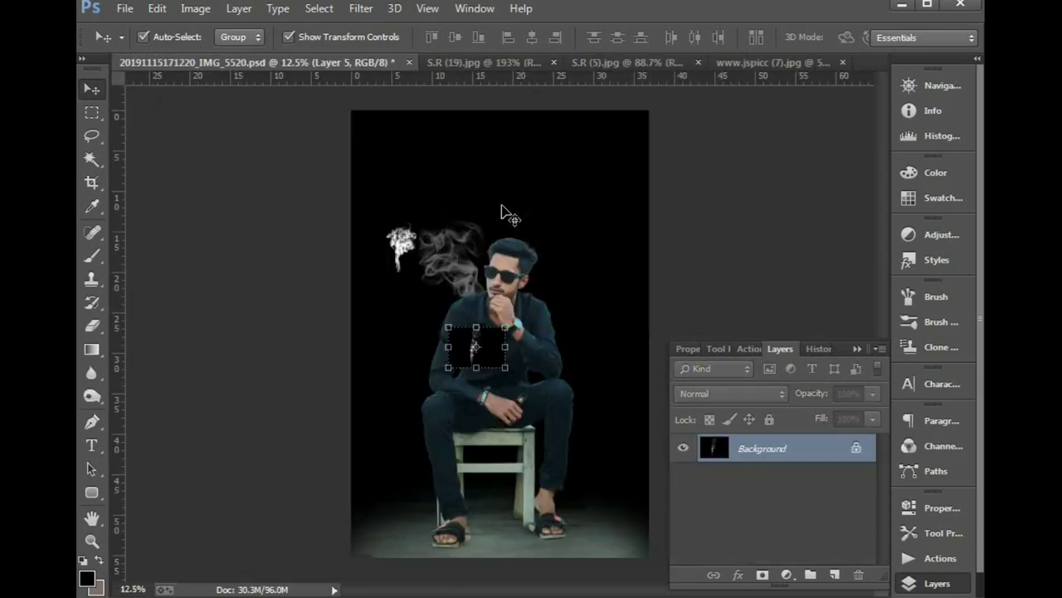
- Add the S.R (19) and S.R (5) smoke above his head, close their tabs, and move Layer 5 toward the hand
left_click(483, 62)
left_click_drag(536, 286, 522, 200)
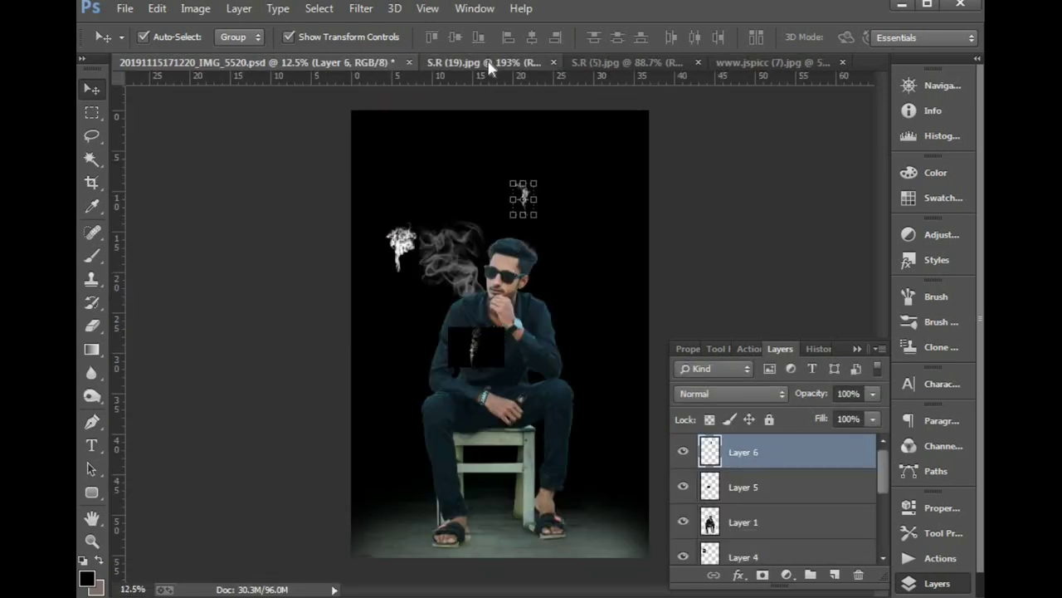
left_click(550, 63)
left_click(498, 62)
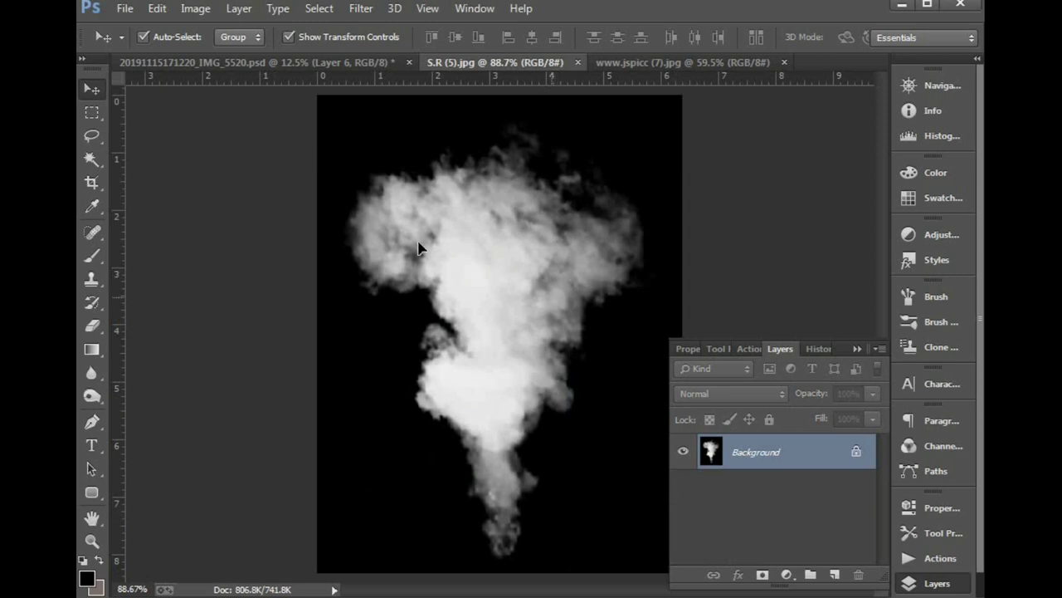
left_click_drag(418, 247, 490, 238)
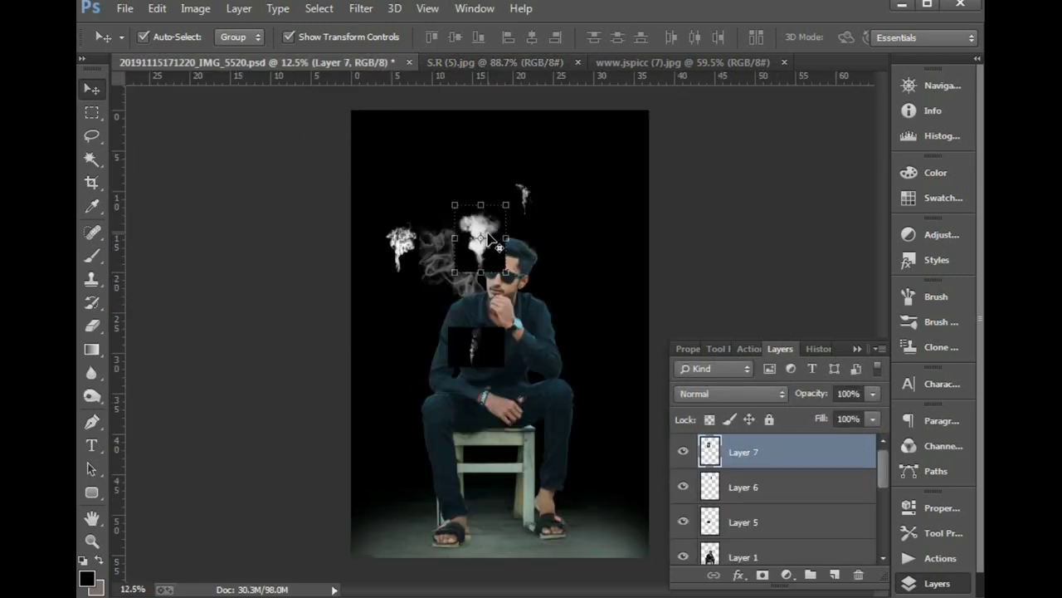
left_click(513, 66)
key("ctrl+w")
left_click(516, 67)
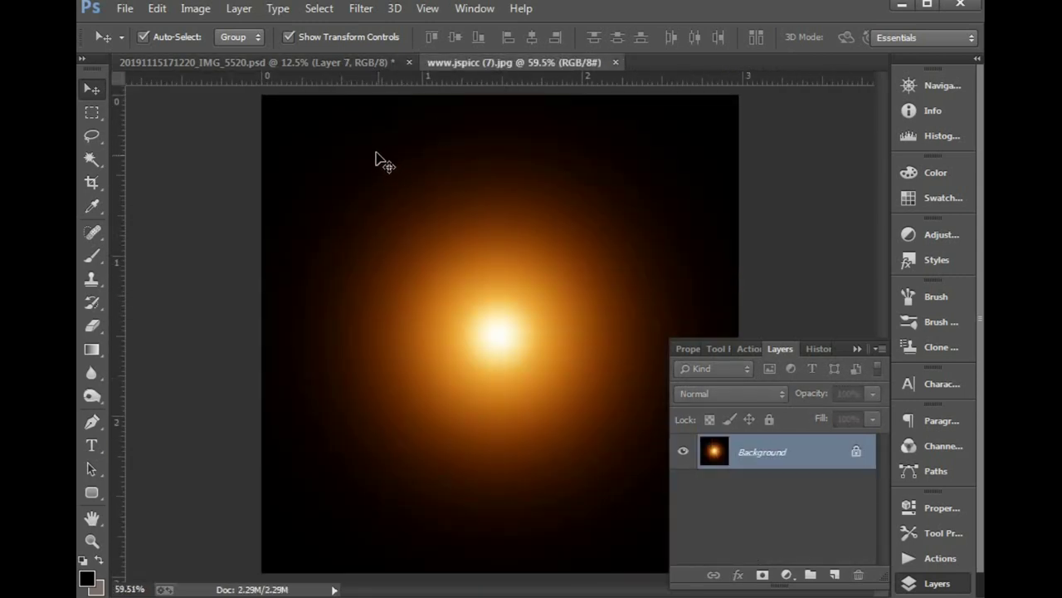
left_click(362, 63)
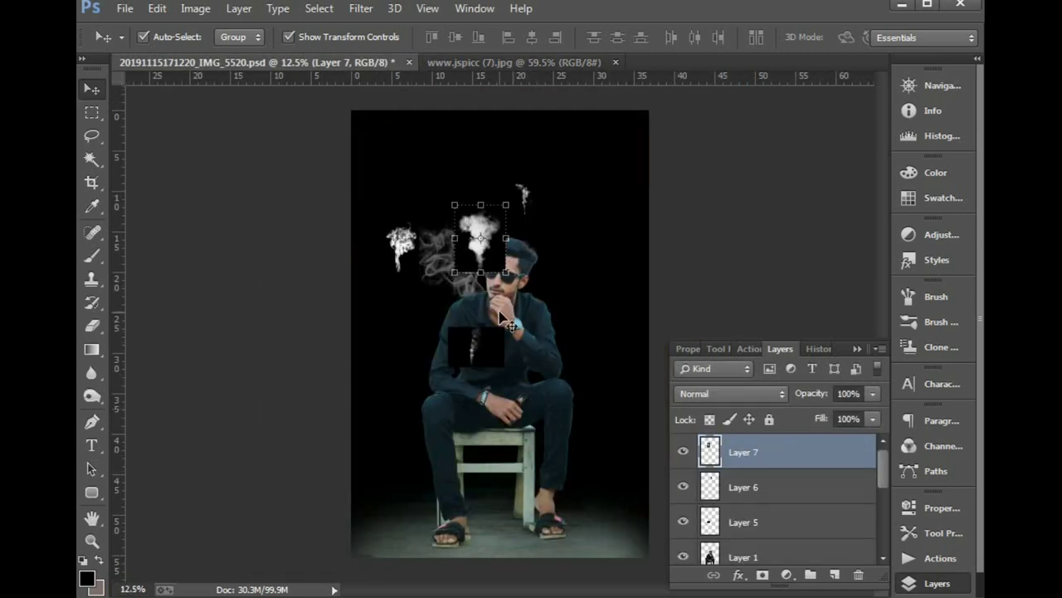
left_click_drag(498, 348, 541, 382)
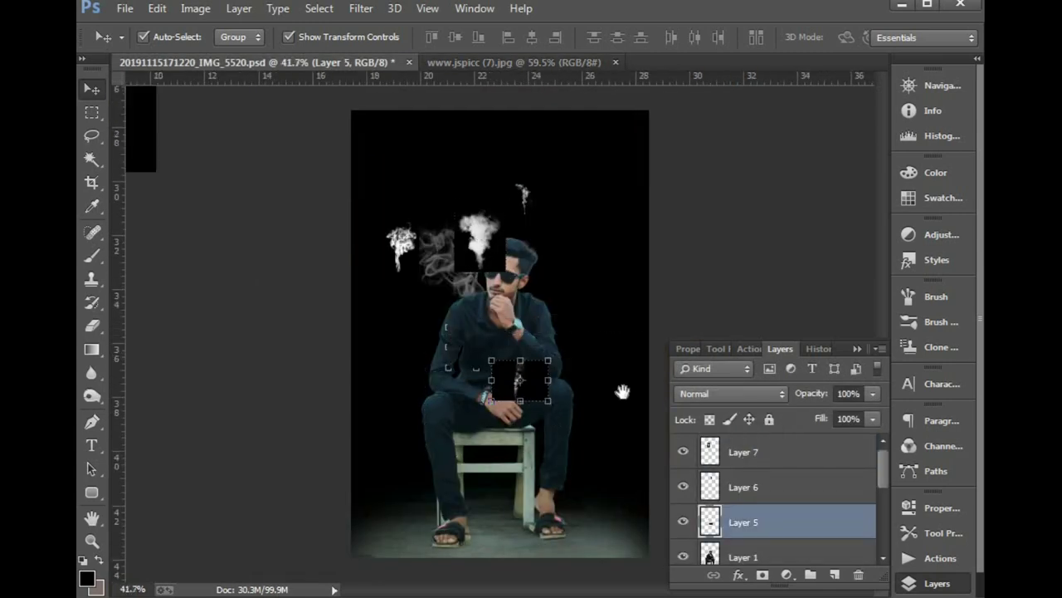
- Set the Layer 5 smoke to Screen, flip it horizontally, rotate it, and place it on the vape
scroll(623, 391, "up", 3)
left_click(730, 394)
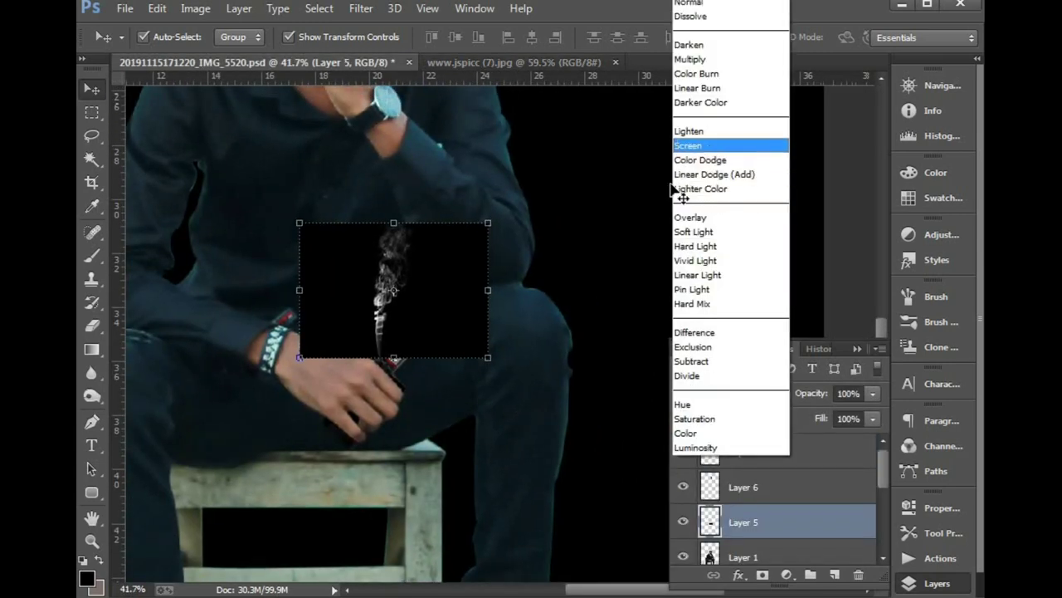
left_click(697, 138)
mouse_move(415, 257)
left_mouse_down()
mouse_move(445, 244)
mouse_move(445, 277)
mouse_move(435, 279)
mouse_move(446, 284)
left_mouse_up()
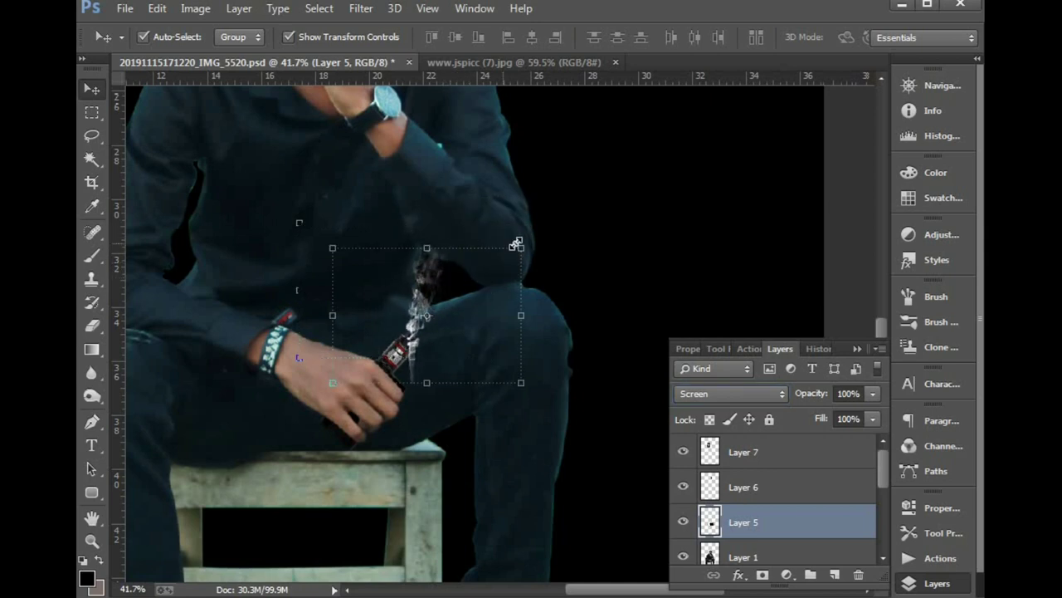
key("ctrl+t")
right_click(438, 242)
left_click(514, 520)
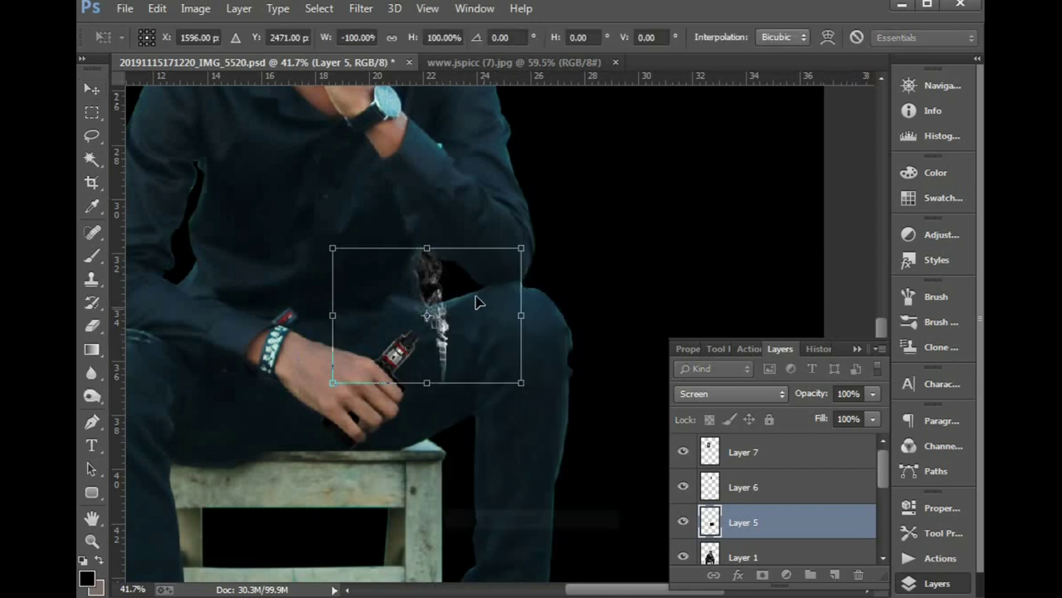
mouse_move(524, 234)
left_mouse_down()
mouse_move(550, 257)
mouse_move(557, 285)
left_mouse_up()
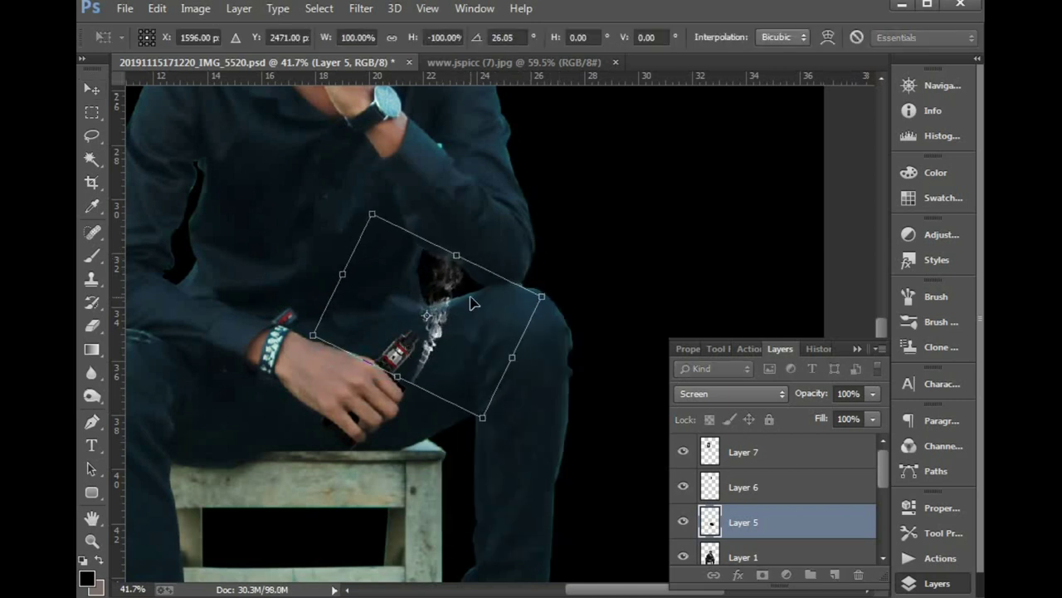
key("Return")
left_click_drag(439, 307, 425, 284)
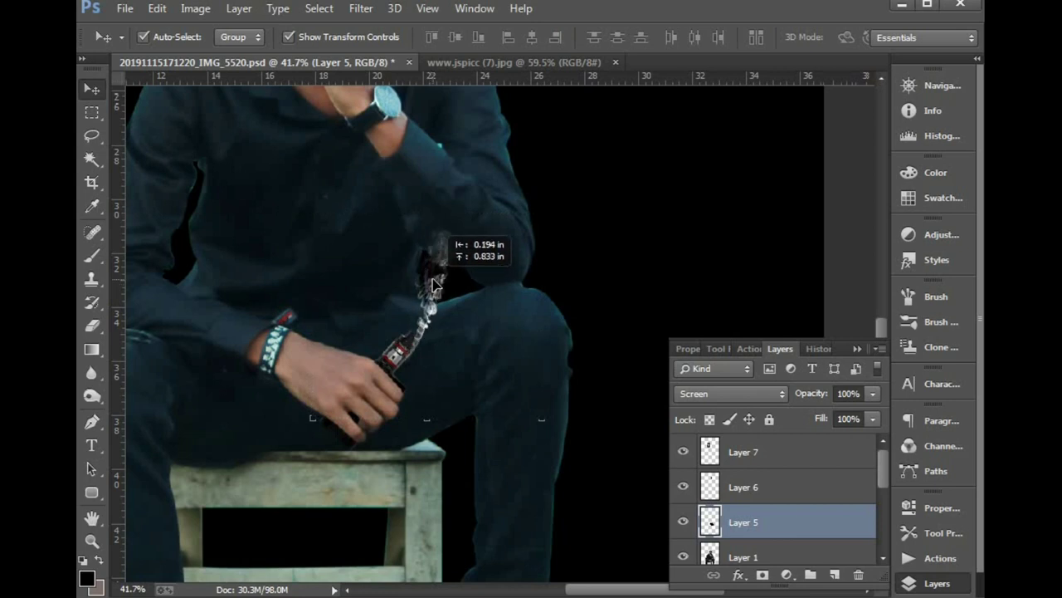
- Nudge the vape smoke slightly lower and reduce its opacity to 88%, resizing the eraser to 100–150 px
scroll(576, 368, "up", 2)
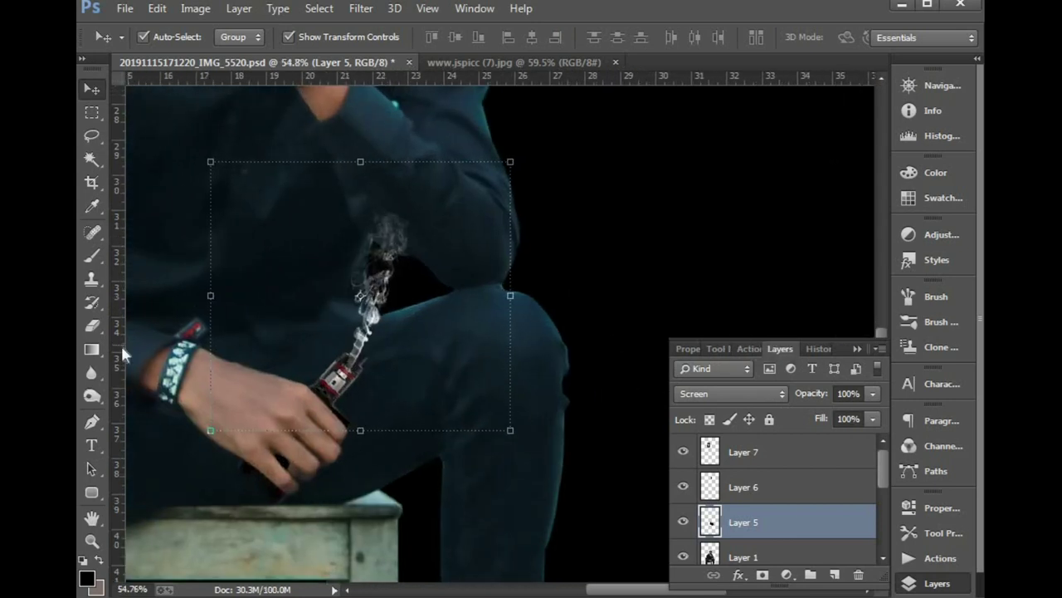
left_click(92, 325)
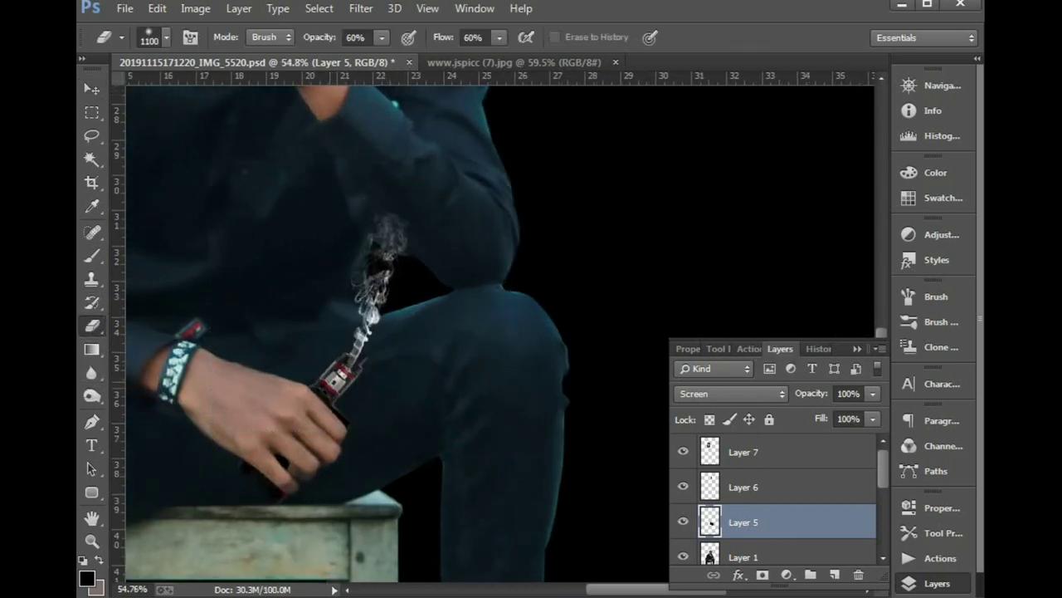
key("bracketleft")
key("bracketleft")
key("bracketleft")
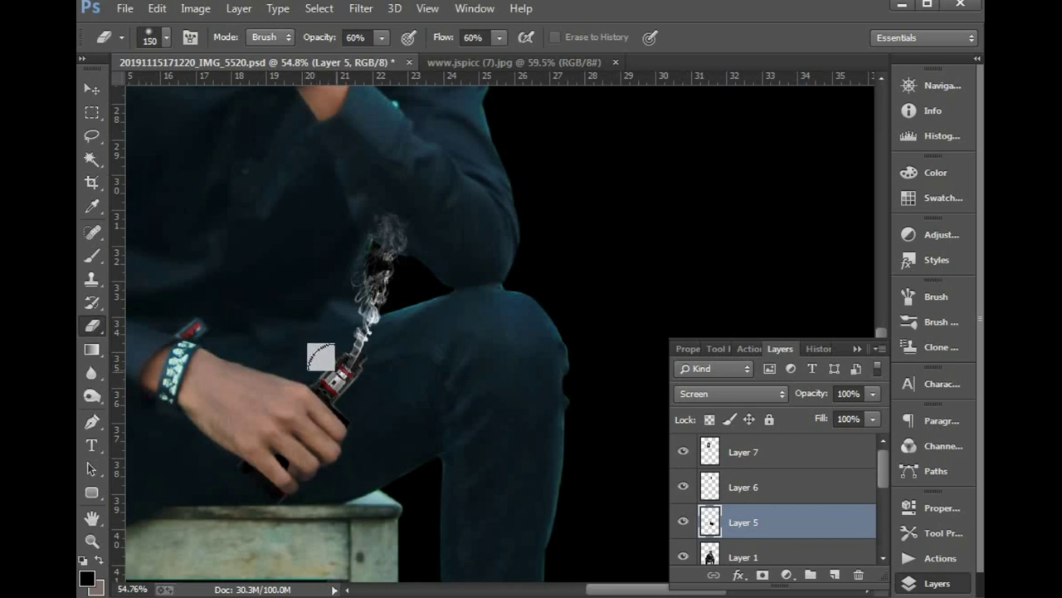
key("bracketleft")
key("bracketleft")
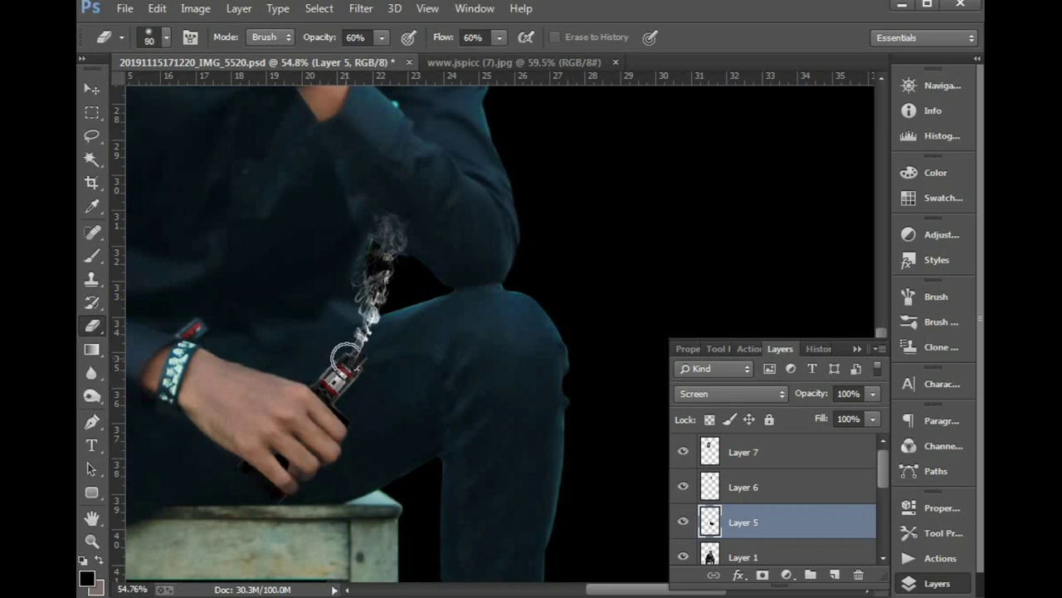
key("v")
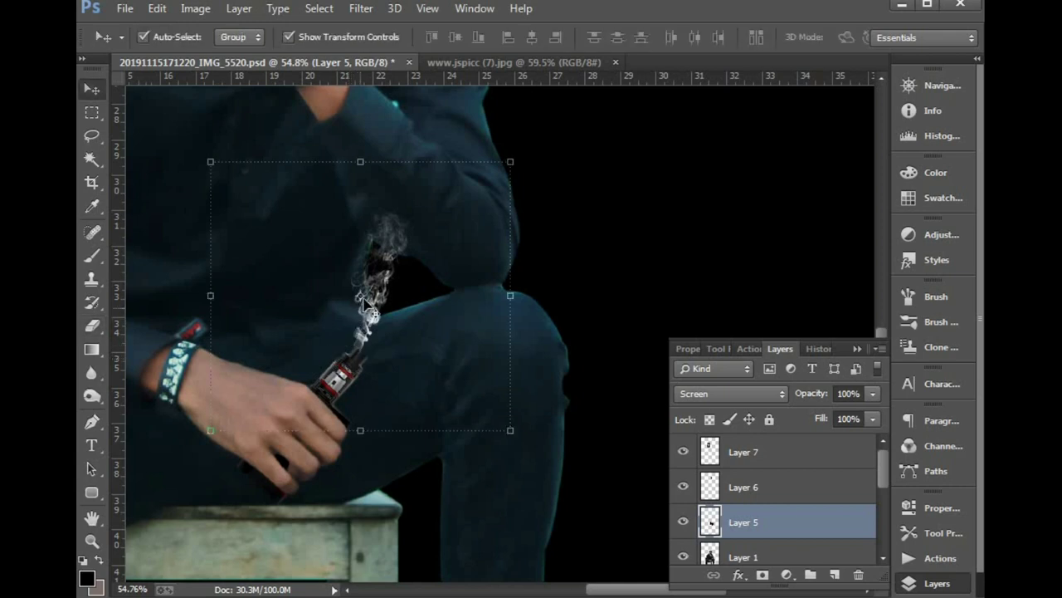
left_click_drag(378, 306, 376, 321)
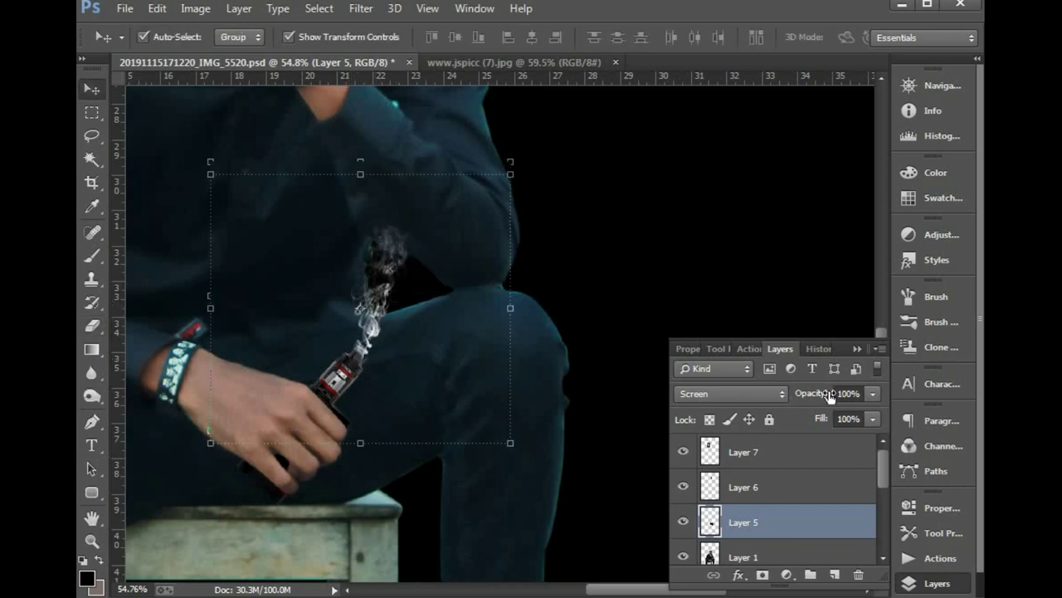
mouse_move(829, 396)
left_mouse_down()
mouse_move(809, 398)
mouse_move(801, 424)
left_mouse_up()
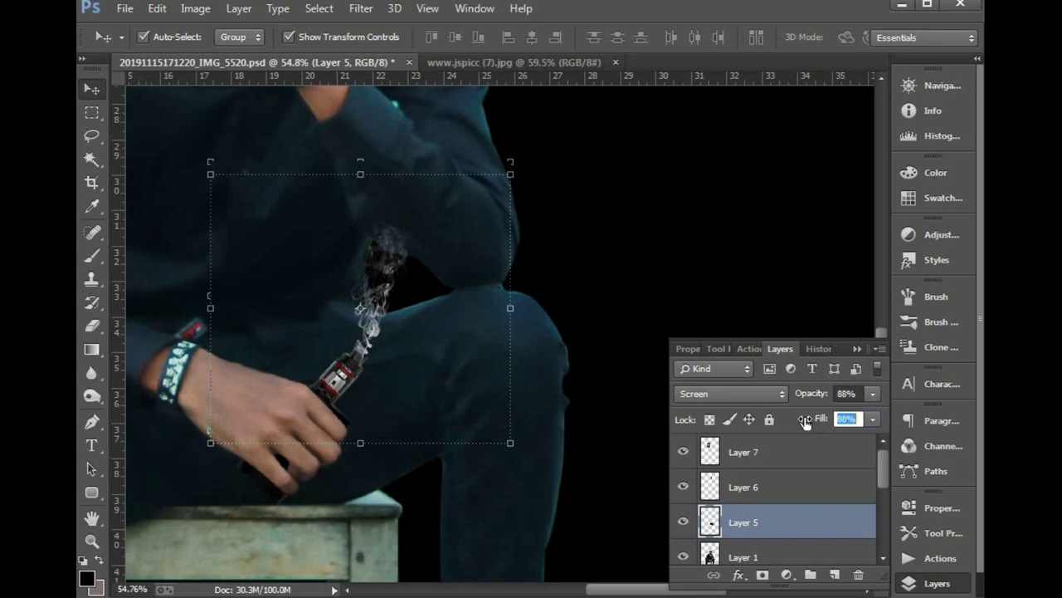
key("e")
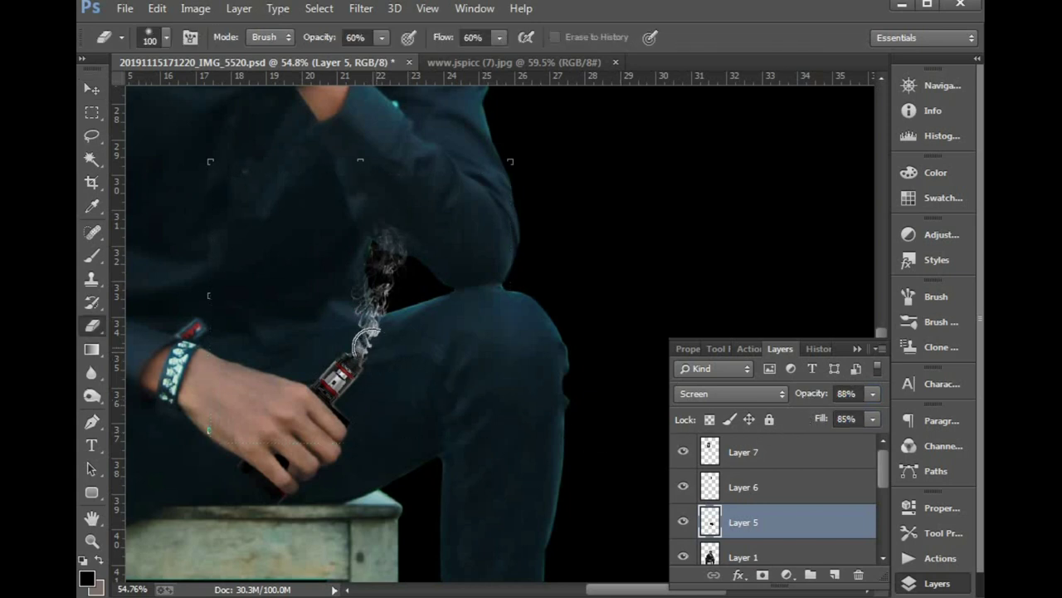
key("bracketright")
key("bracketright")
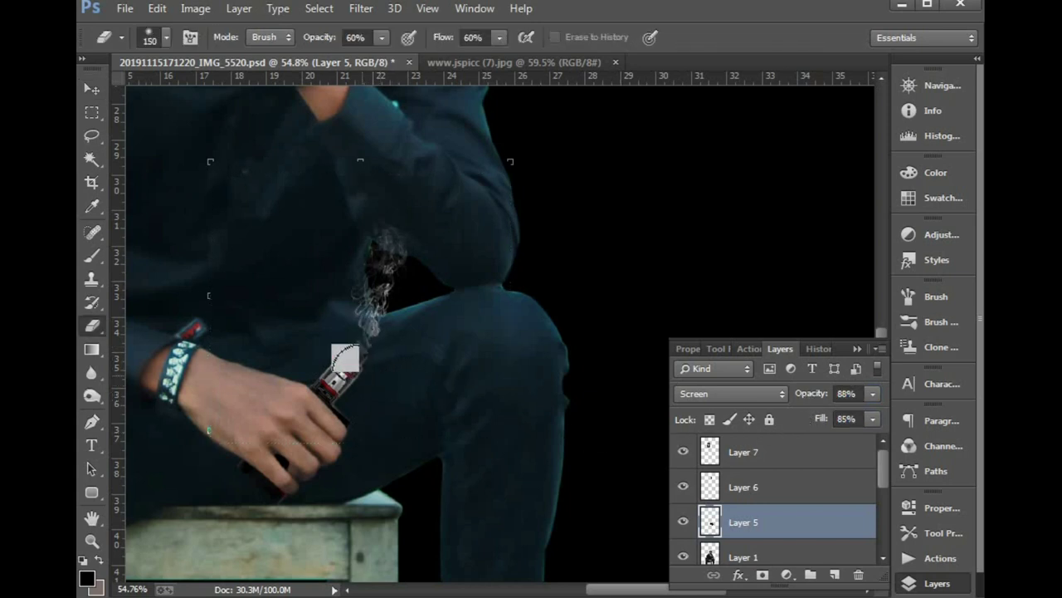
key("ctrl+0")
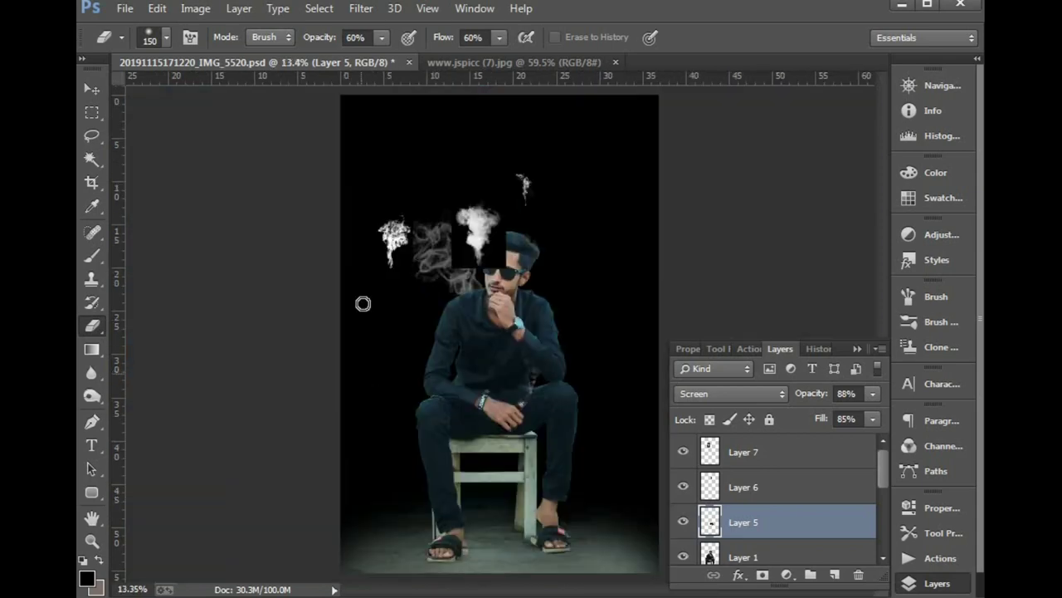
- Move one smoke plume to the right edge and another wisp to the top-right, enlarging a small wisp near the top
scroll(494, 187, "up", 3)
key("v")
scroll(422, 243, "down", 2)
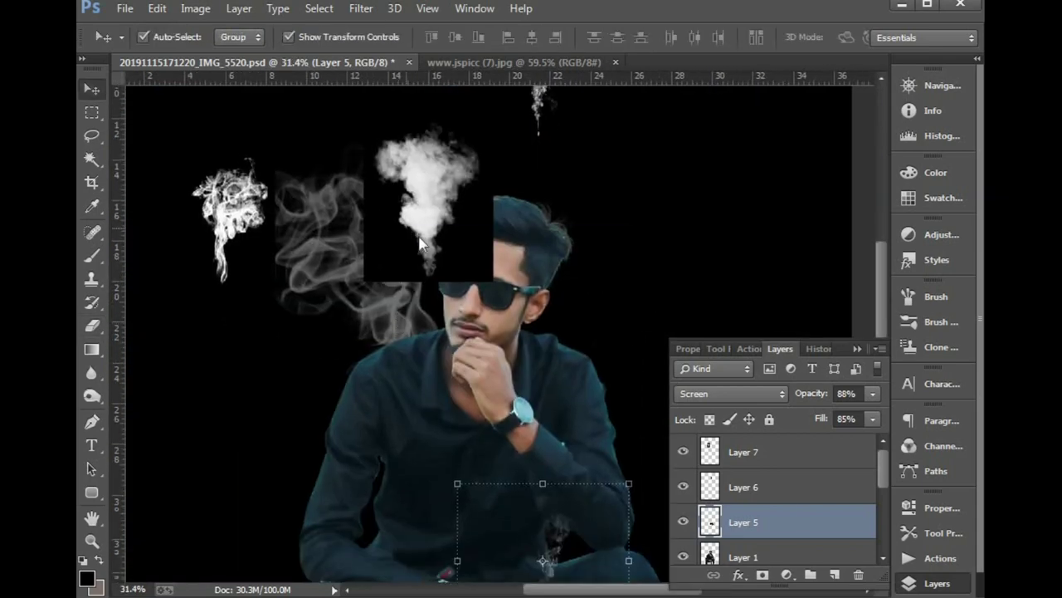
left_click(420, 242)
scroll(423, 242, "down", 3)
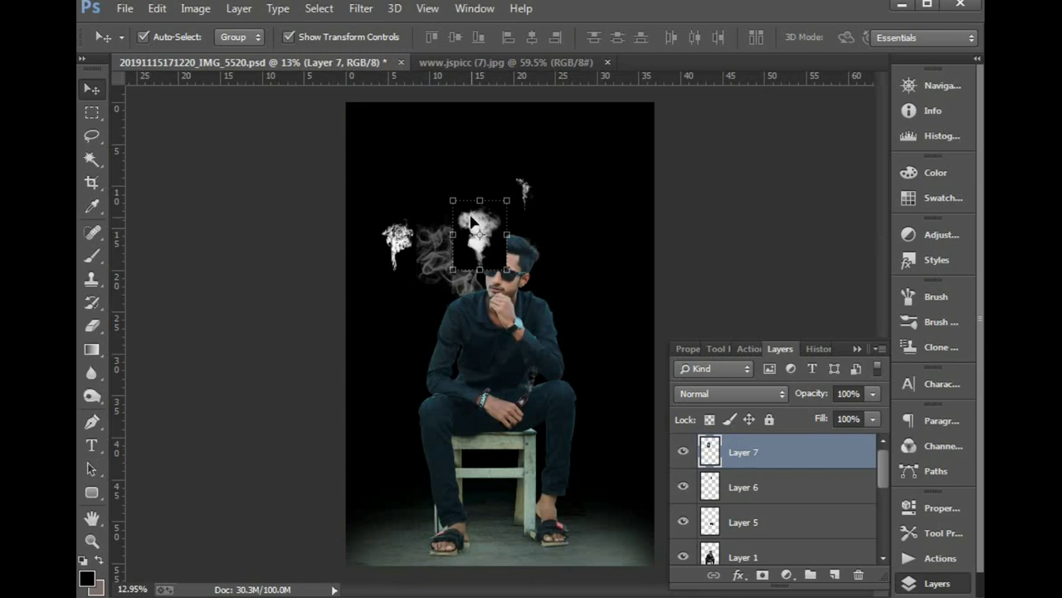
mouse_move(472, 223)
left_mouse_down()
mouse_move(645, 239)
mouse_move(656, 258)
left_mouse_up()
mouse_move(448, 264)
left_mouse_down()
mouse_move(604, 156)
mouse_move(639, 106)
left_mouse_up()
left_click(523, 190)
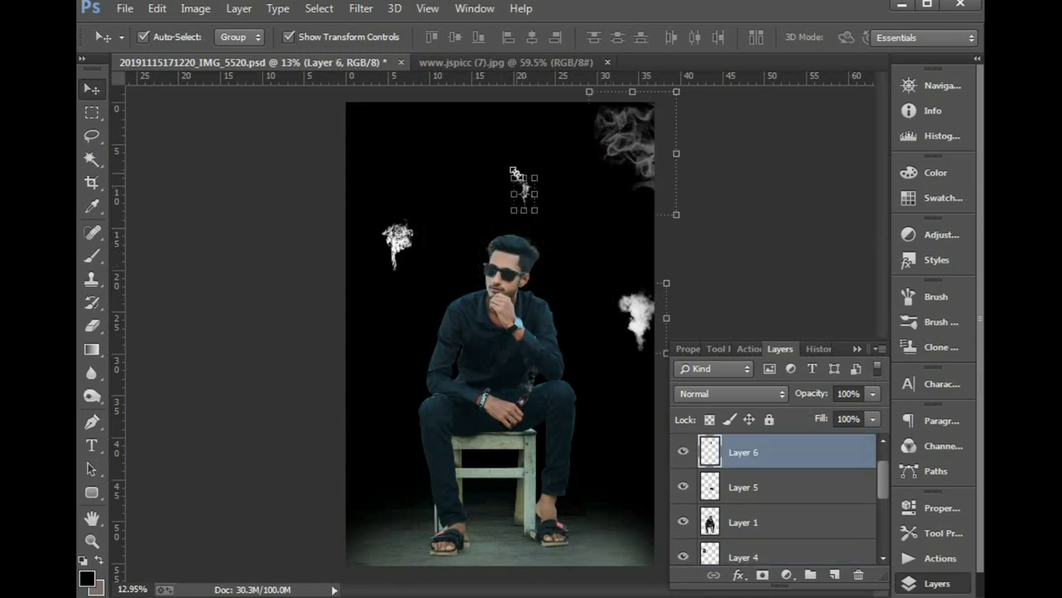
left_click_drag(512, 174, 482, 132)
key("Return")
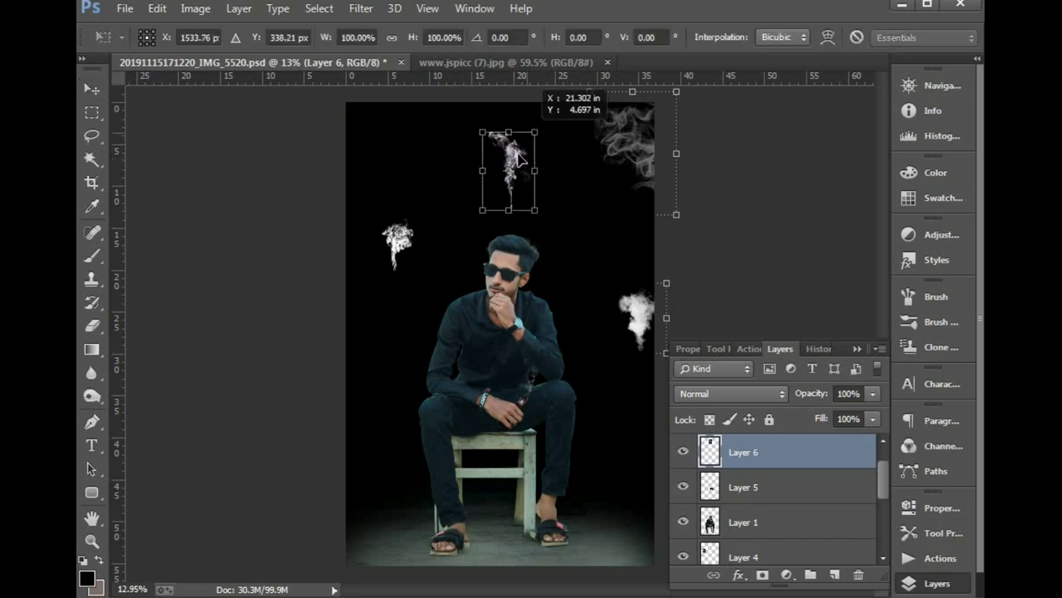
left_click_drag(529, 195, 574, 164)
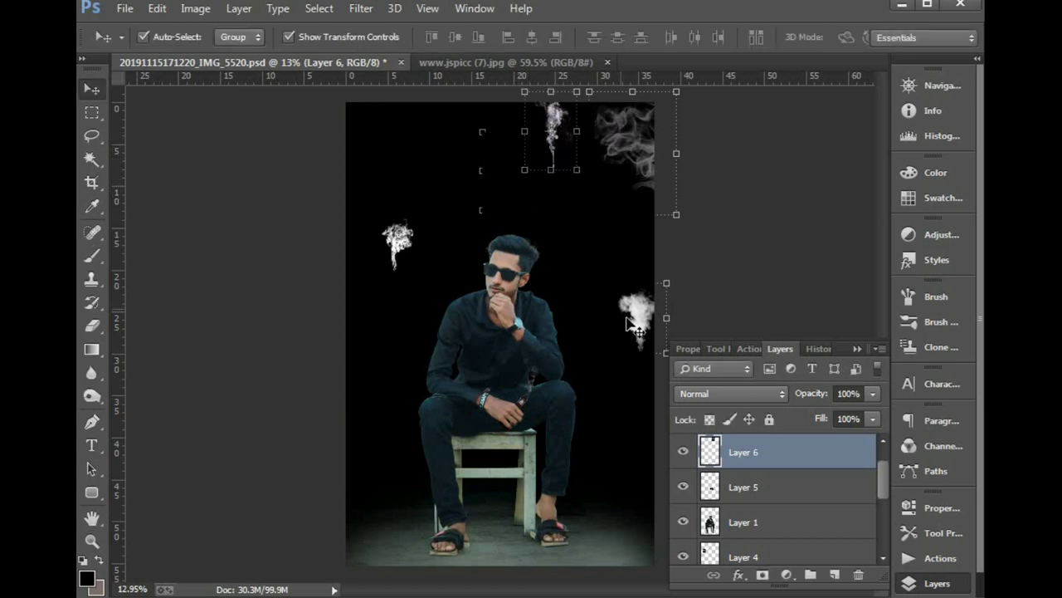
key("ctrl+v")
- Enlarge the right-side smoke into a big central plume and move a small wisp to the top-left
mouse_move(635, 316)
left_mouse_down()
mouse_move(490, 348)
mouse_move(604, 221)
left_mouse_up()
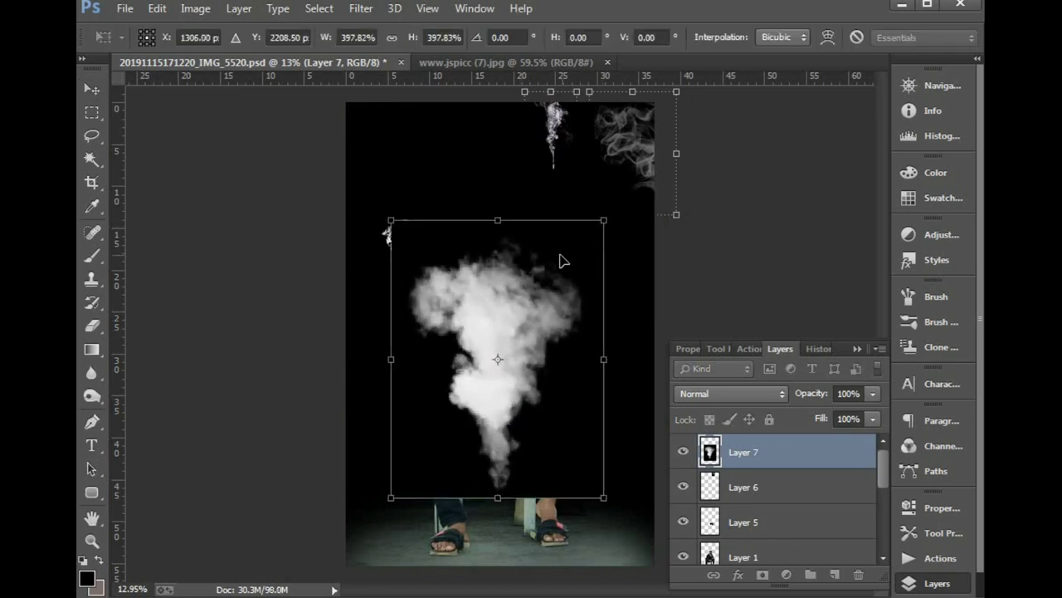
key("Return")
left_click(390, 238)
left_click_drag(387, 238, 378, 133)
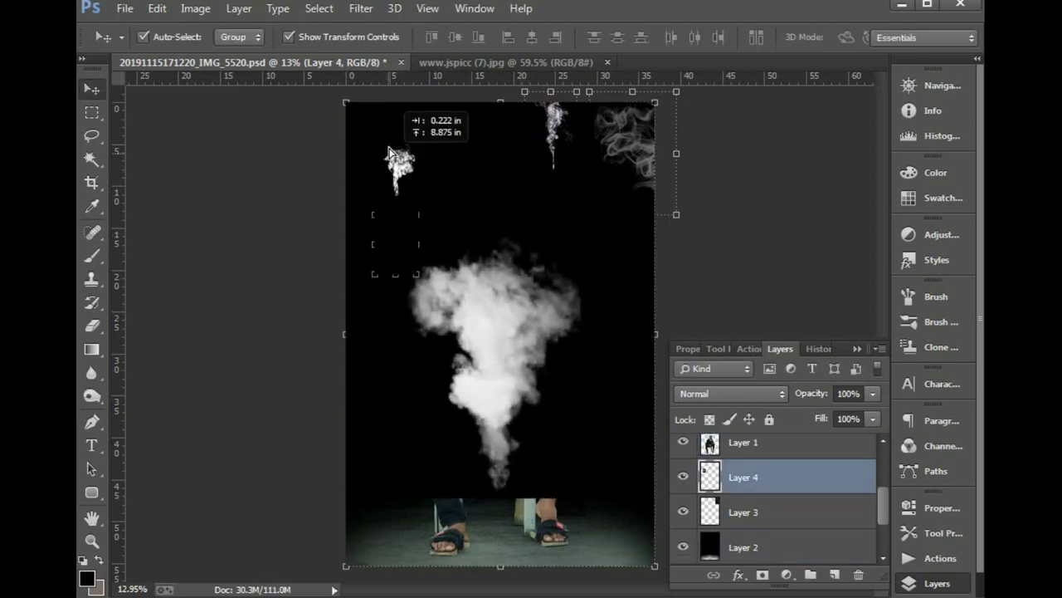
- Place the Layer 7 plume below the man in Screen mode, scaled to about 105% and shifted down
left_click(488, 313)
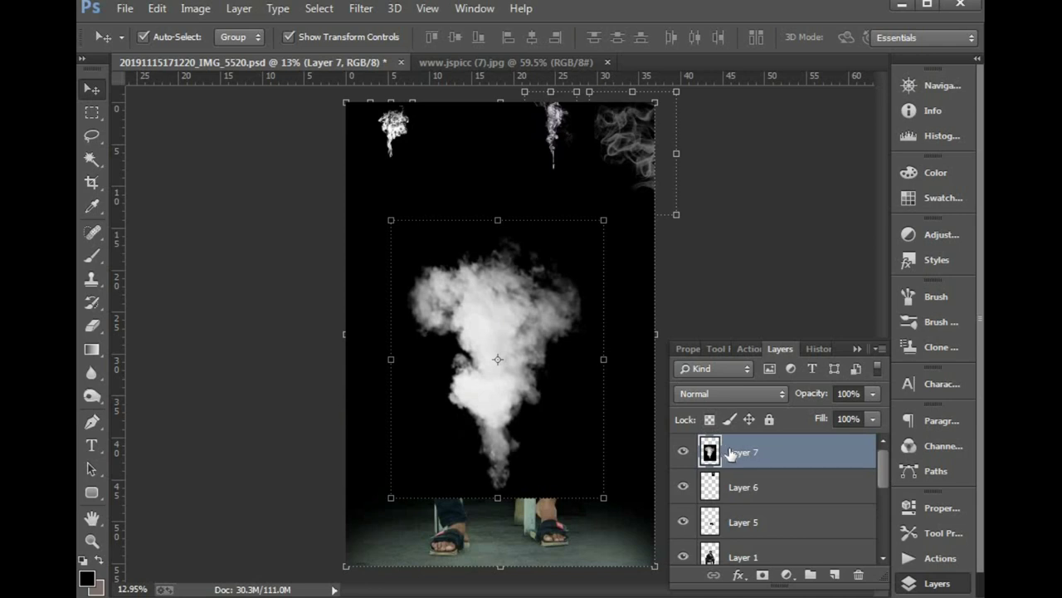
left_click_drag(730, 452, 734, 493)
left_click(733, 392)
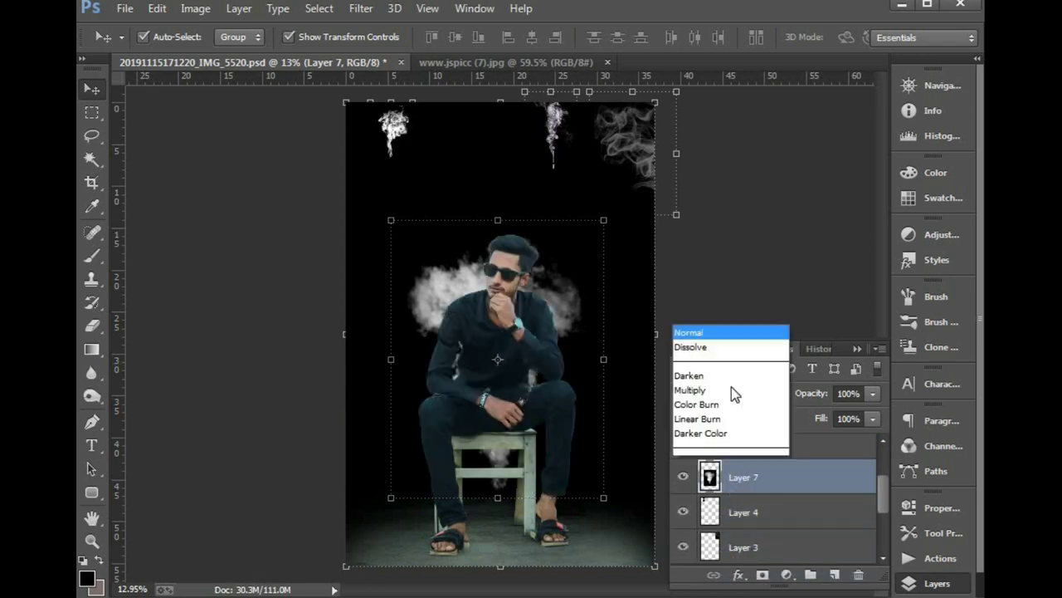
left_click(718, 147)
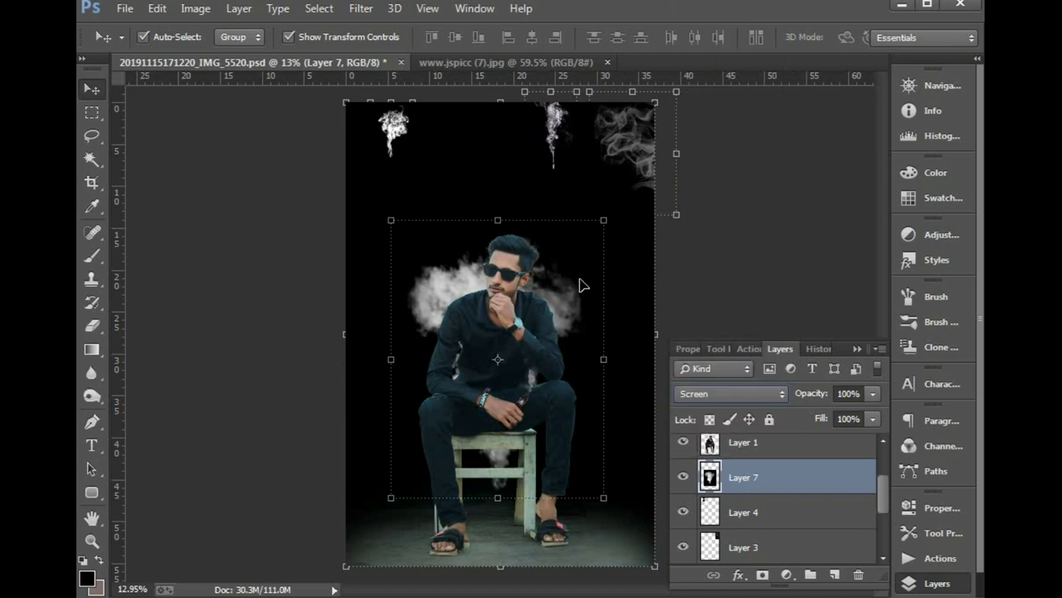
left_click_drag(610, 217, 612, 207)
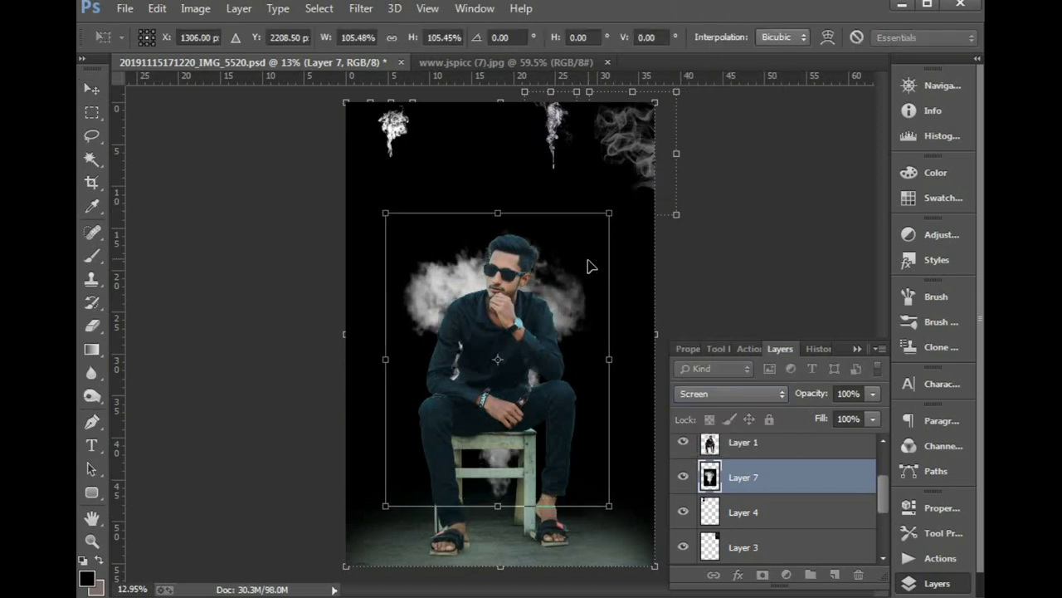
left_click_drag(588, 266, 584, 281)
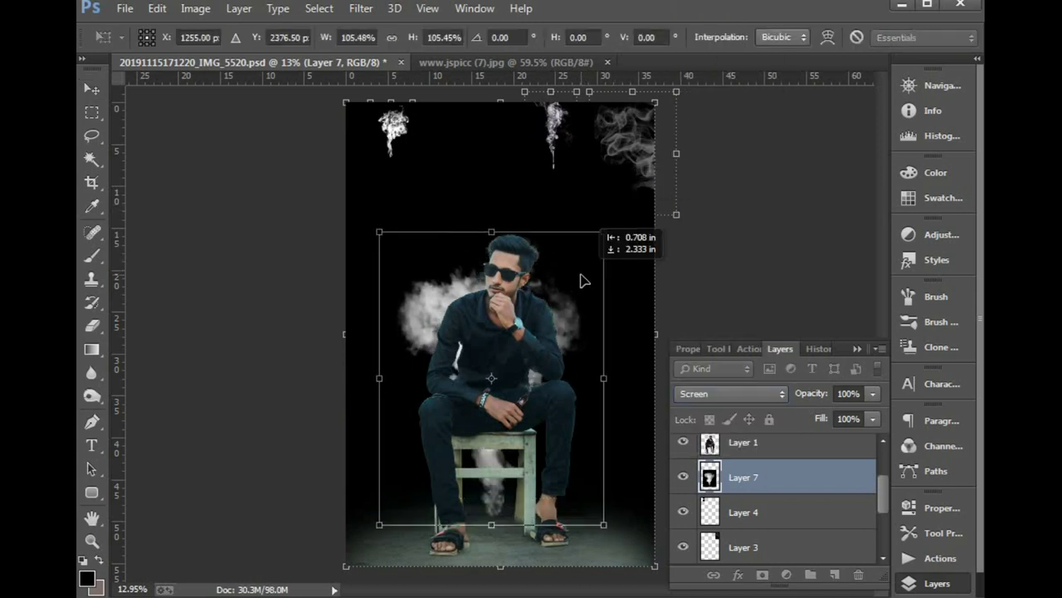
key("Return")
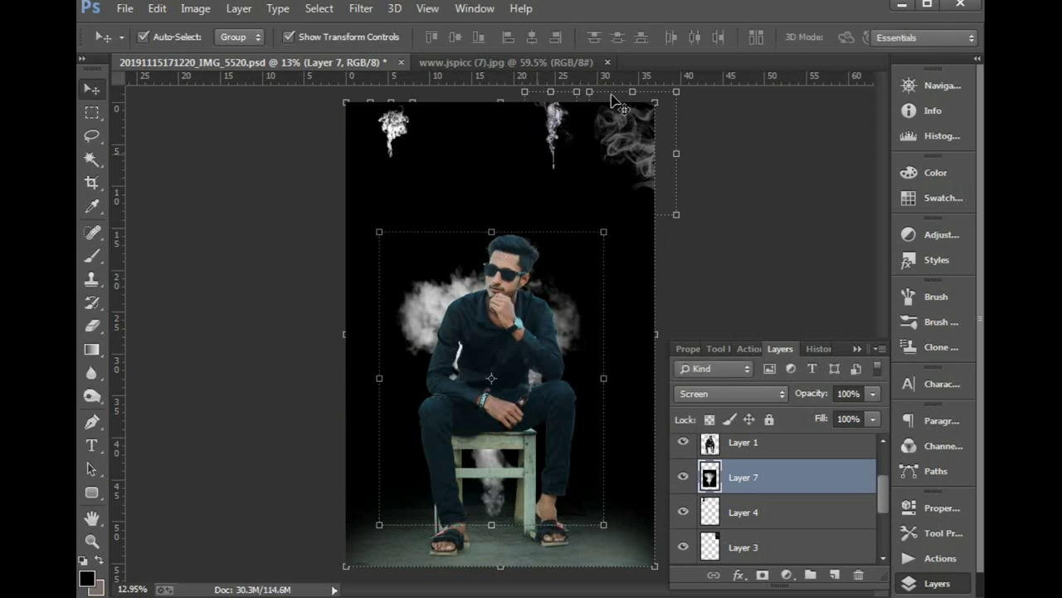
right_click(628, 135)
left_click(635, 139)
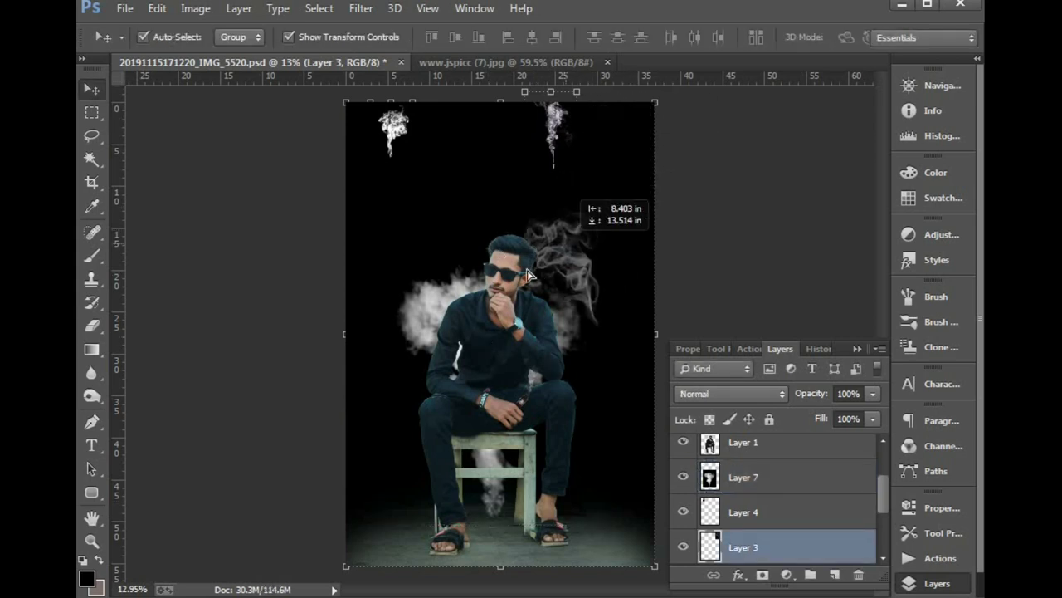
- Move and enlarge two smoke curls onto the man's head, Layer 4 to about 315%
mouse_move(631, 141)
left_mouse_down()
mouse_move(482, 286)
mouse_move(559, 193)
left_mouse_up()
key("ctrl+t")
key("Return")
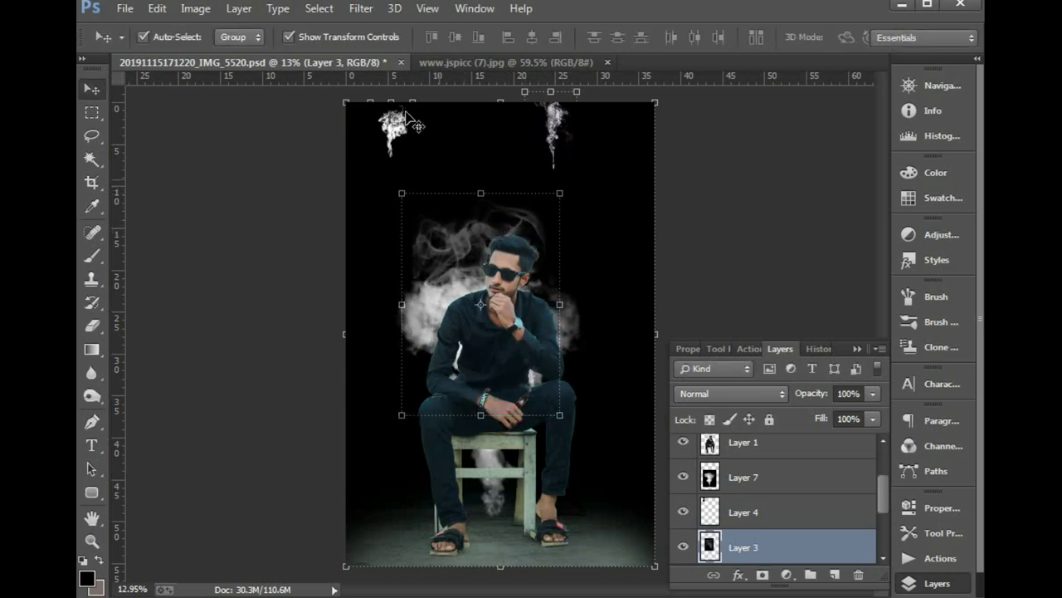
right_click(393, 122)
left_click(411, 131)
key("ctrl+t")
mouse_move(412, 157)
left_mouse_down()
mouse_move(453, 212)
mouse_move(561, 303)
mouse_move(546, 318)
left_mouse_up()
left_click_drag(577, 262, 601, 226)
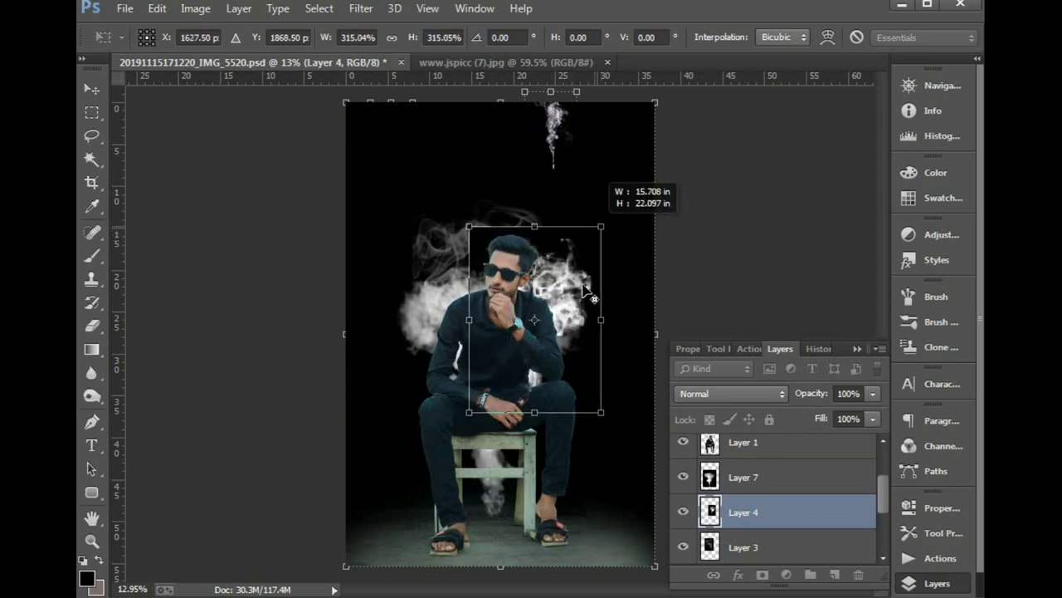
key("Return")
mouse_move(571, 284)
left_mouse_down()
mouse_move(567, 272)
mouse_move(569, 289)
left_mouse_up()
- Raise Layer 4 above Layer 7, set Layers 4 and 3 to Screen, and shift Layer 4 down
left_click(735, 514)
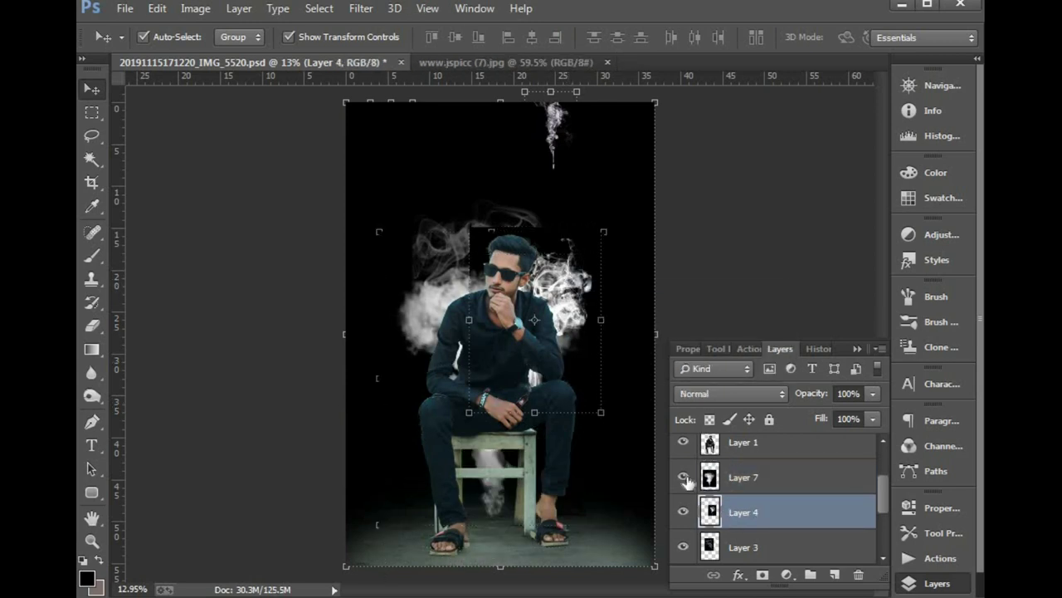
key("ctrl+bracketright")
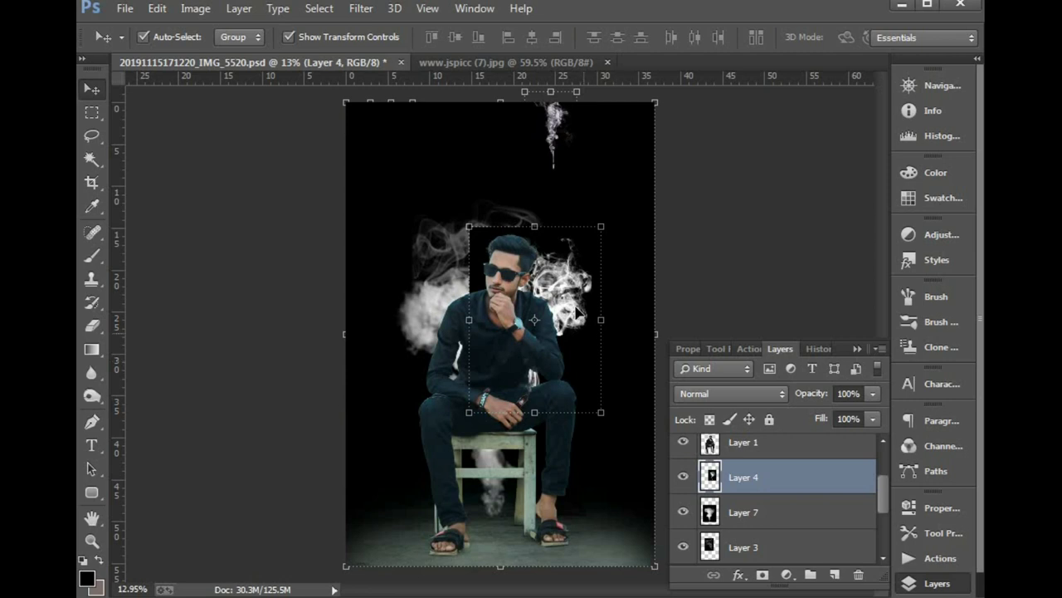
left_click(741, 393)
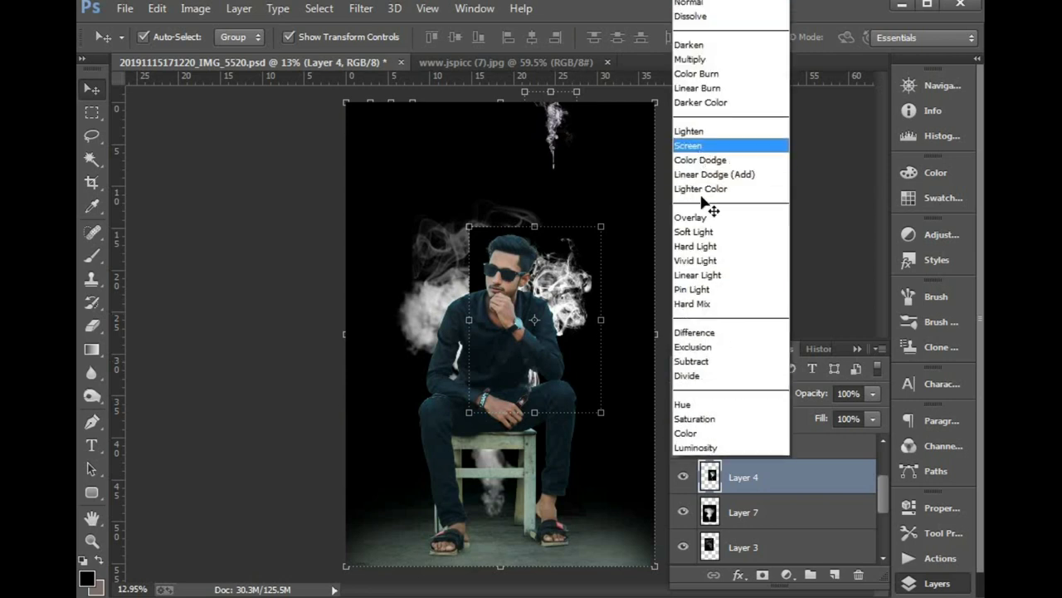
left_click(706, 140)
left_click(761, 522)
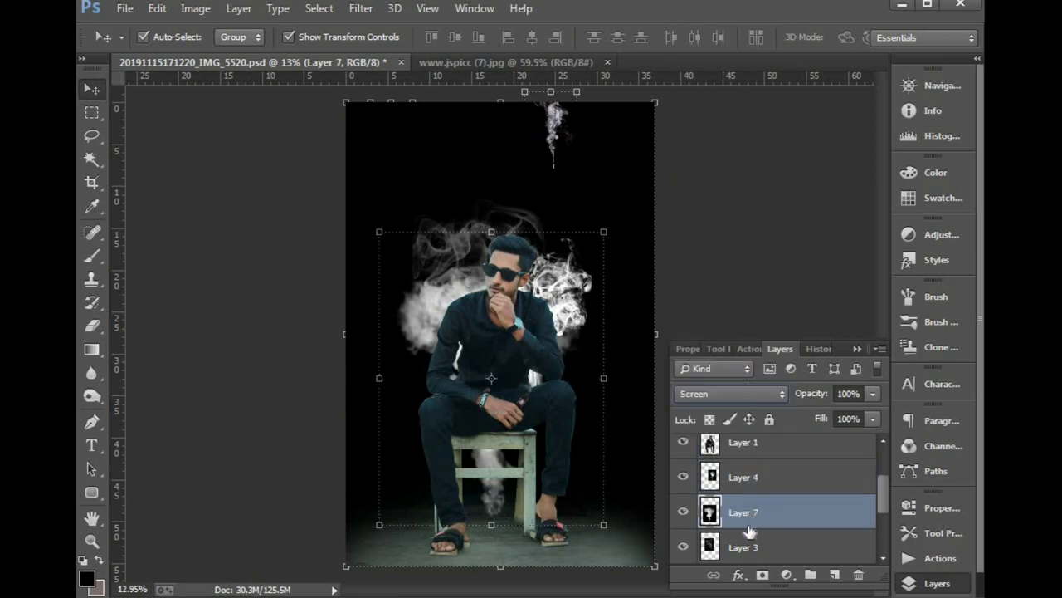
left_click(747, 547)
left_click(743, 393)
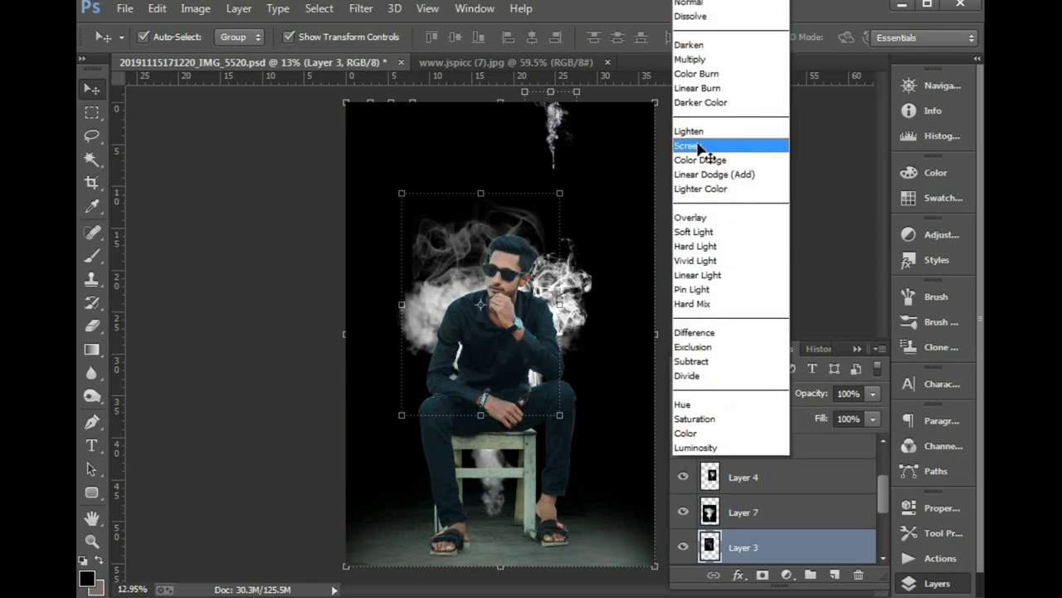
left_click(706, 145)
left_click(751, 478)
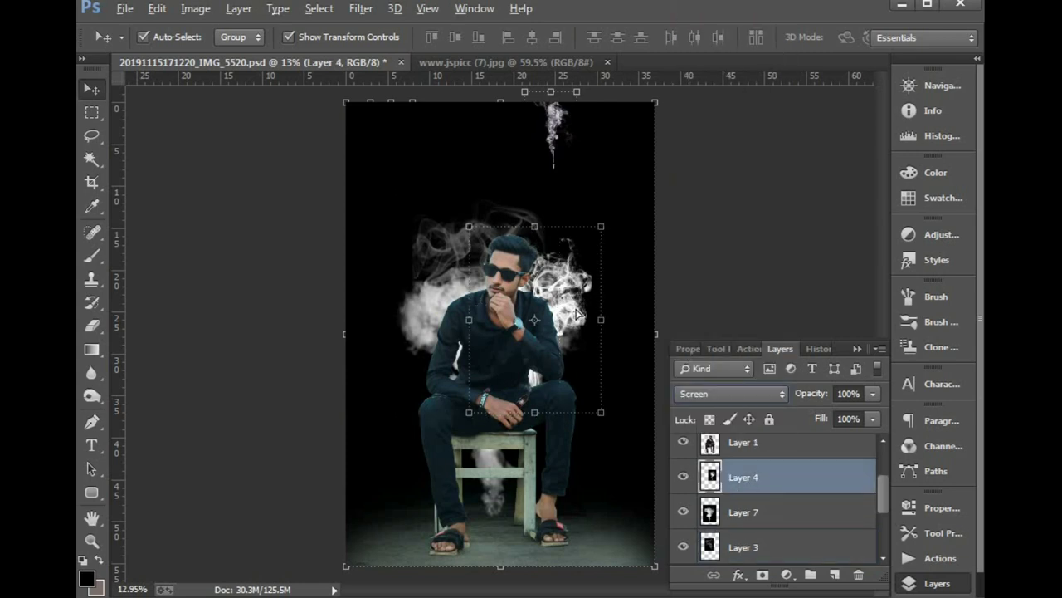
mouse_move(579, 314)
left_mouse_down()
mouse_move(564, 391)
mouse_move(489, 375)
left_mouse_up()
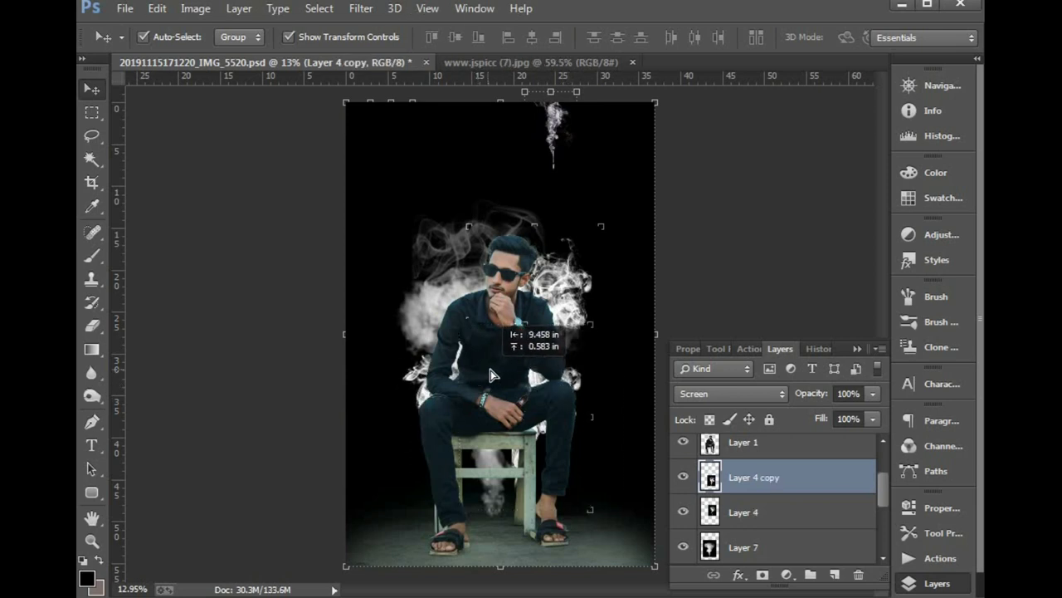
- Duplicate the side smoke, flip the copy horizontally, and place it lower toward the chair
left_click_drag(490, 375, 526, 295)
key("ctrl+j")
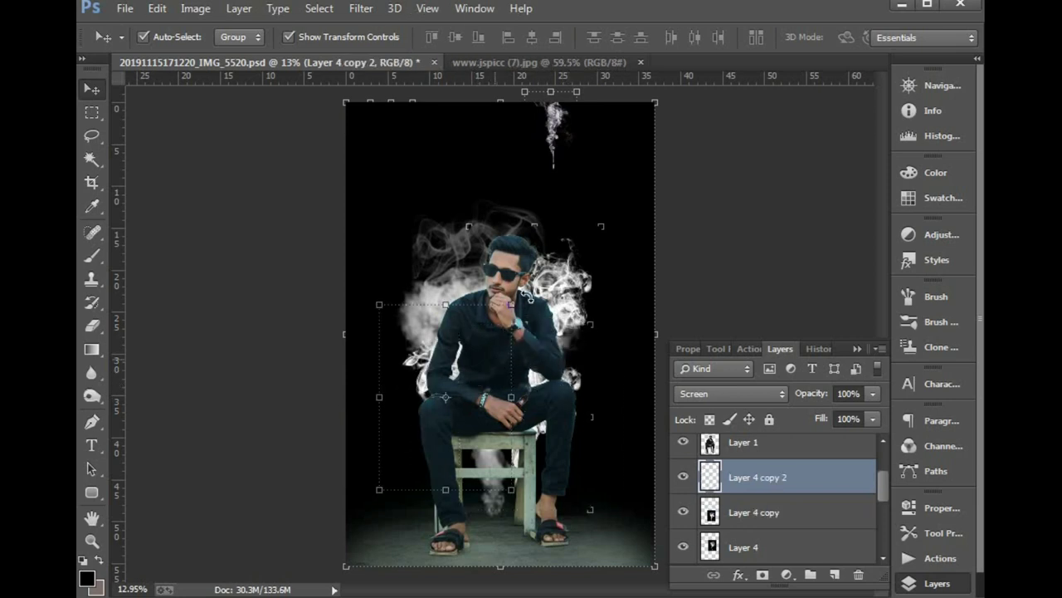
key("ctrl+t")
right_click(470, 313)
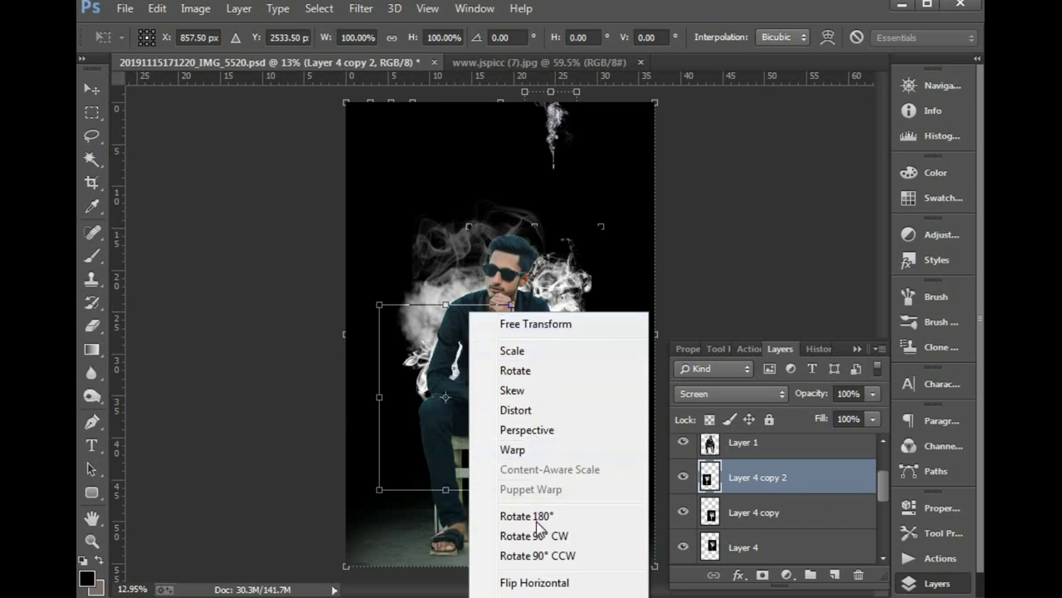
left_click(534, 582)
mouse_move(420, 359)
left_mouse_down()
mouse_move(445, 377)
mouse_move(434, 375)
left_mouse_up()
key("Return")
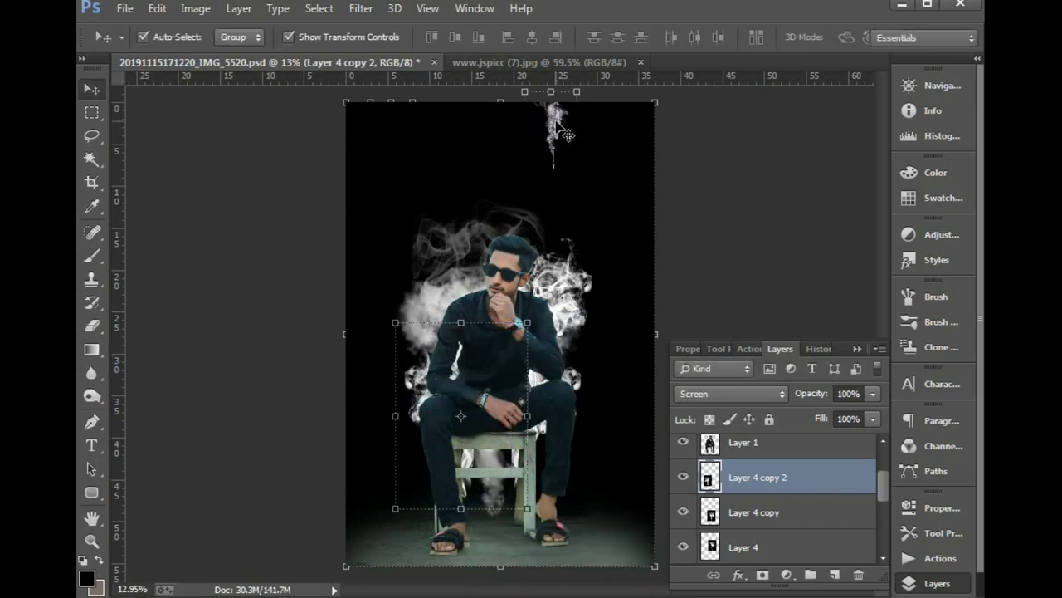
- Scale the small top wisp on Layer 6 into a large plume and send it below the man's layer
right_click(564, 133)
left_click(598, 130)
key("ctrl+t")
left_click_drag(593, 171, 535, 337)
left_click_drag(573, 176, 581, 159)
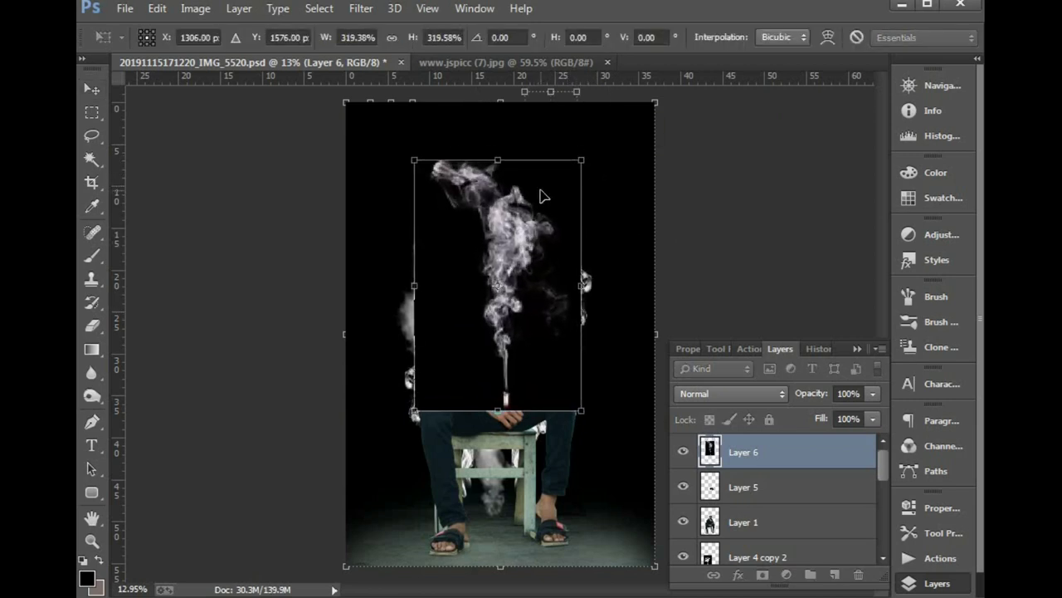
key("Return")
key("ctrl+bracketleft")
key("ctrl+bracketleft")
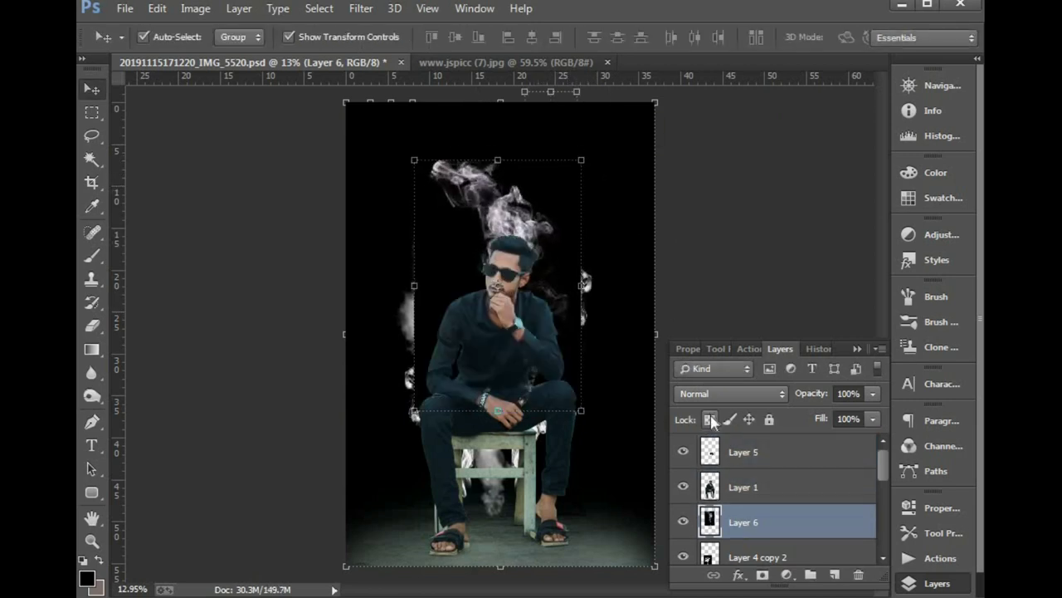
- Set the Layer 6 plume to Screen, move it over the head, and check the composition
left_click(731, 393)
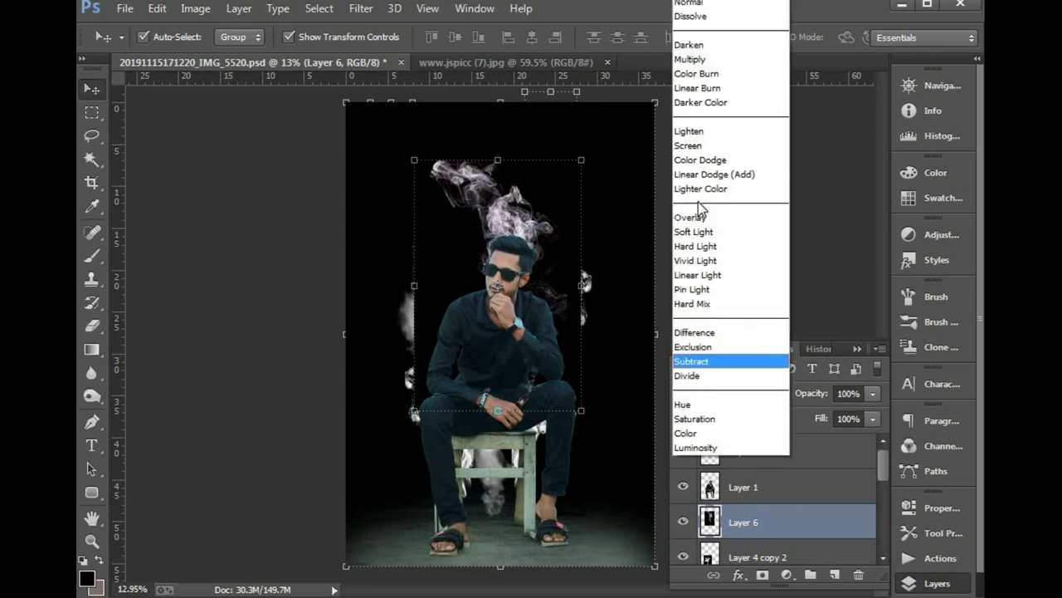
left_click(697, 141)
left_click_drag(486, 196, 453, 207)
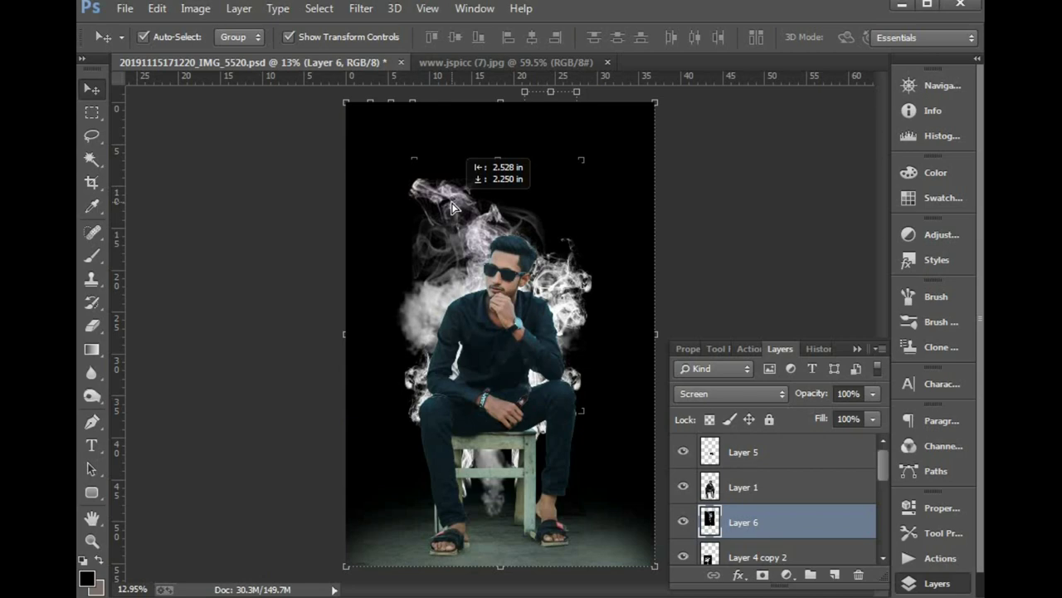
left_click(614, 171)
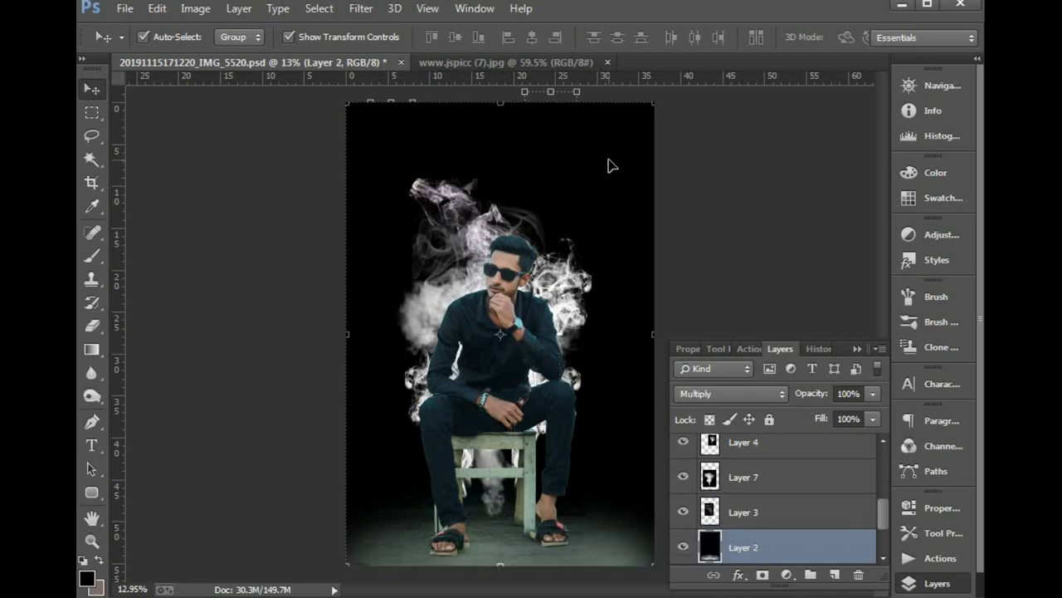
key("ctrl+minus")
key("ctrl+plus")
key("ctrl+plus")
key("ctrl+minus")
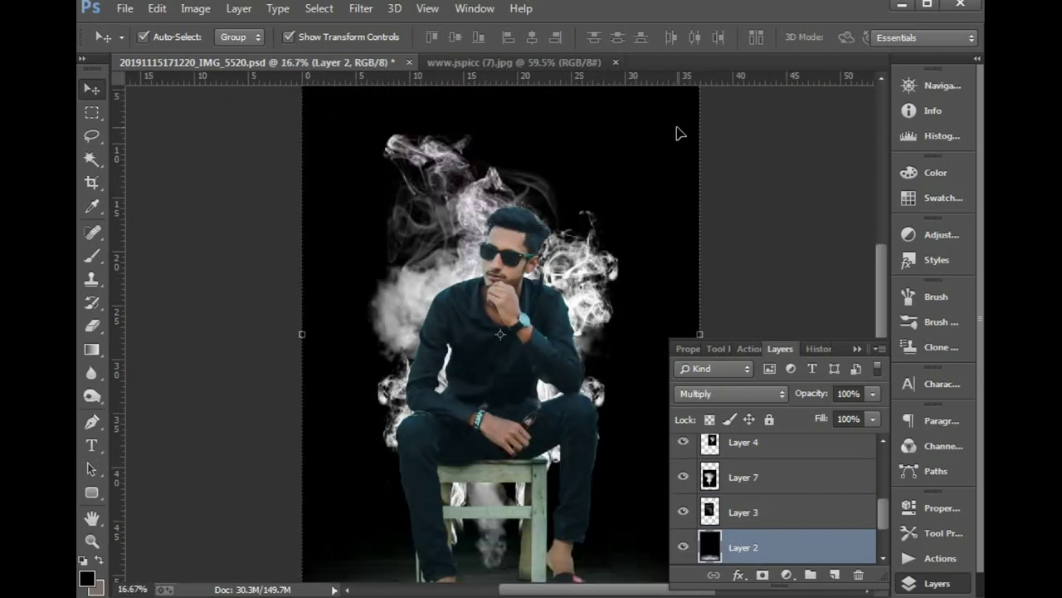
key("ctrl+plus")
key("ctrl+minus")
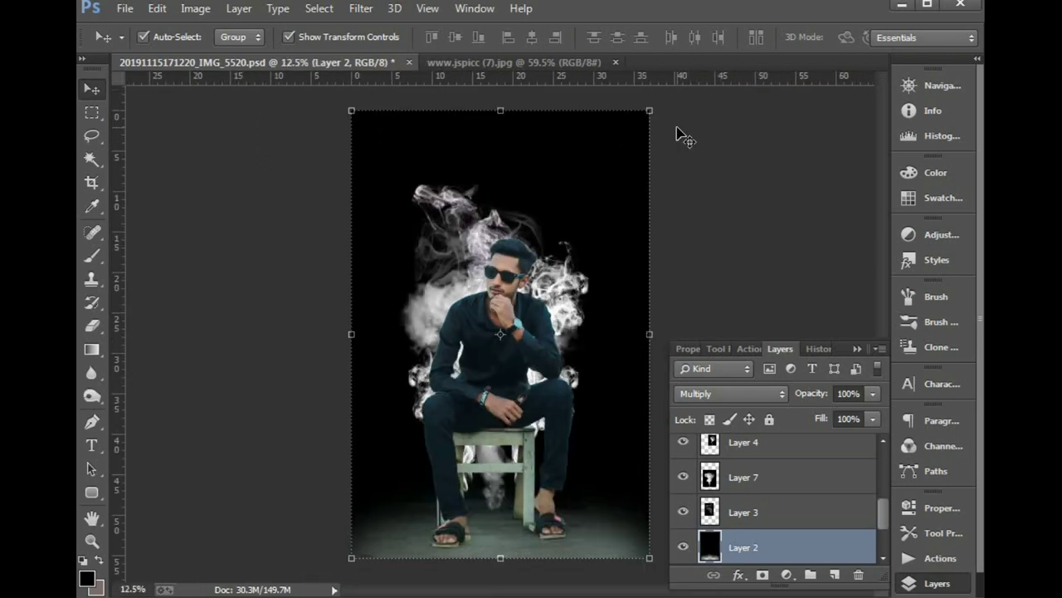
- Merge Layers 3, 7, 4, 4 copy, 4 copy 2 and 6 into one Screen-blended layer
left_click(750, 523)
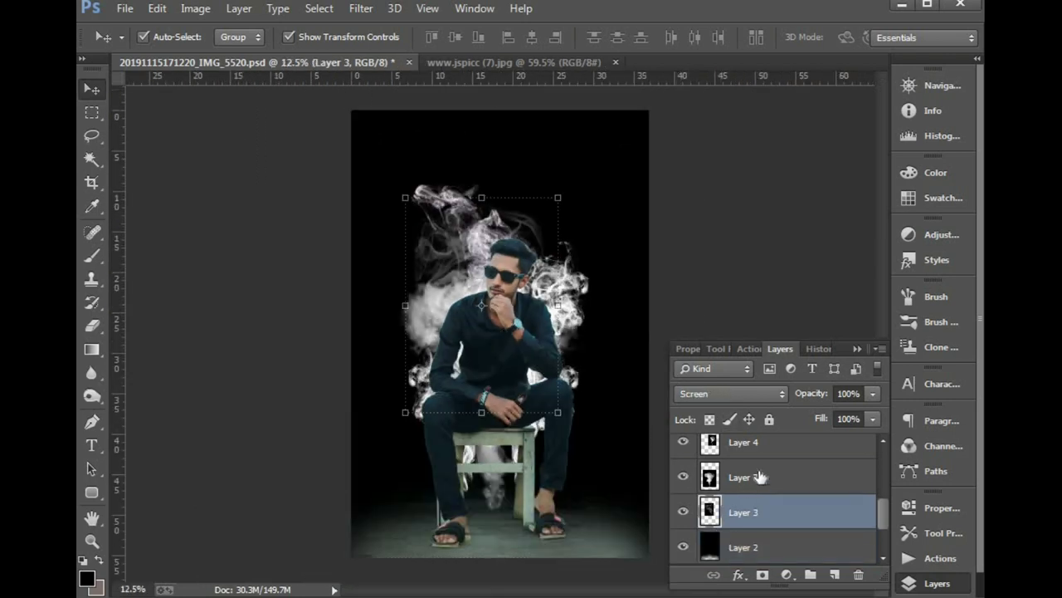
left_click(759, 476, "shift")
left_click(760, 446, "shift")
scroll(768, 472, "up", 1)
scroll(772, 471, "up", 2)
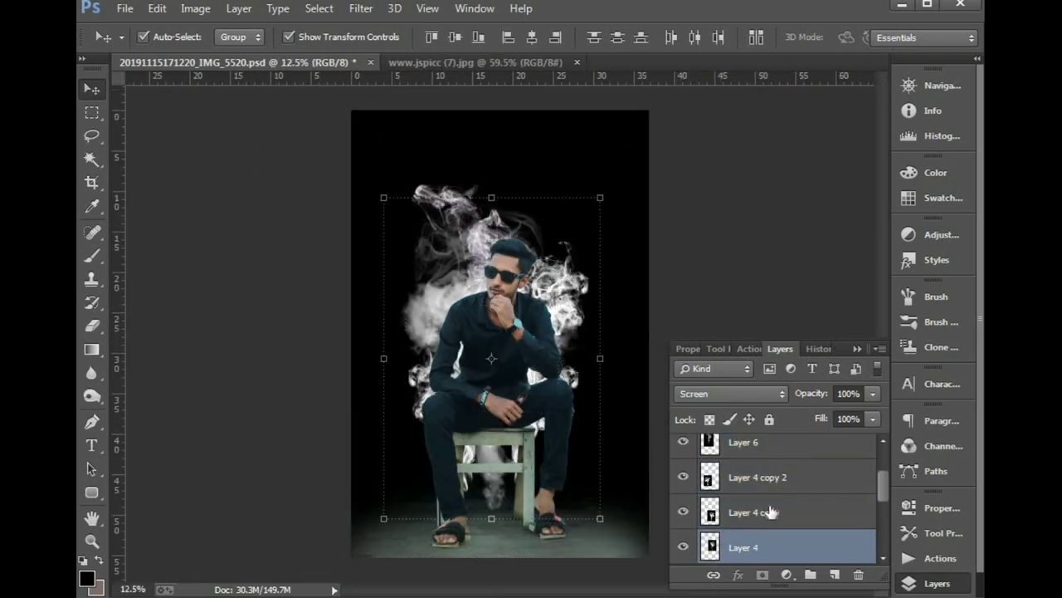
left_click(771, 510, "shift")
left_click(776, 480, "shift")
scroll(770, 484, "up", 1)
left_click(769, 484, "shift")
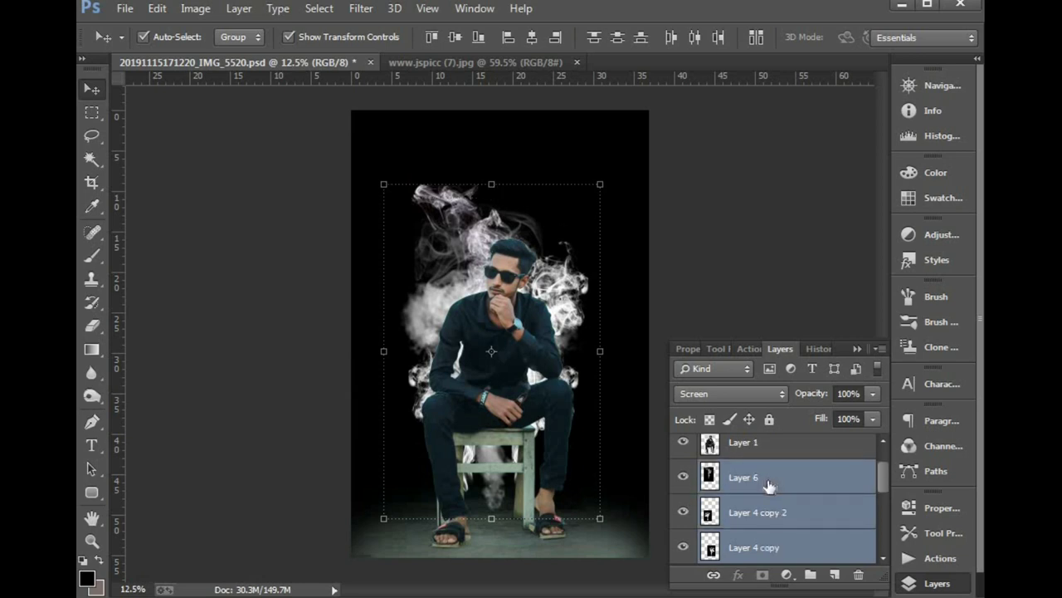
key("ctrl+e")
left_click(747, 393)
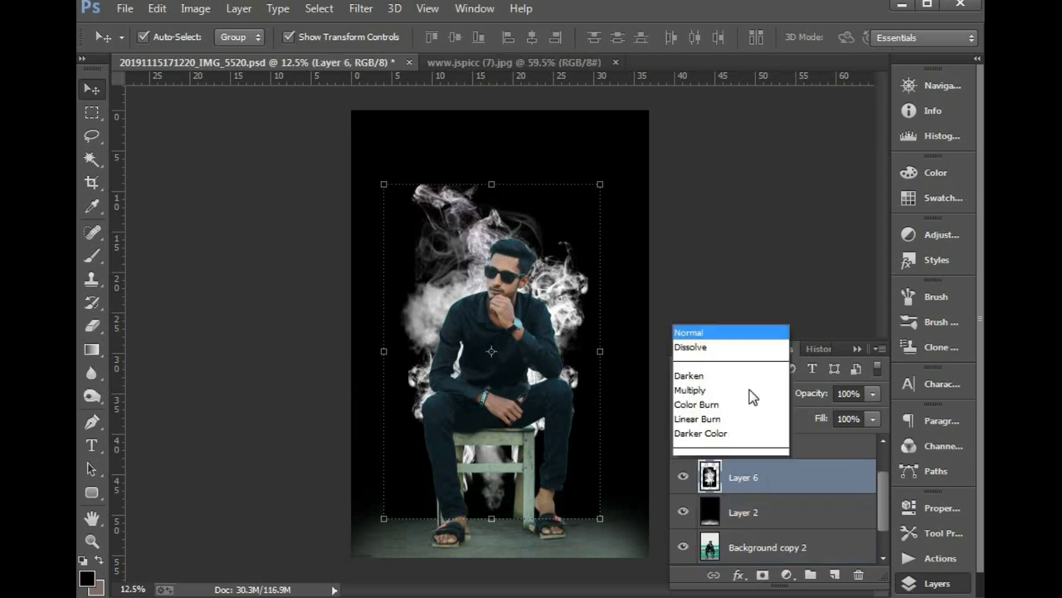
left_click(705, 143)
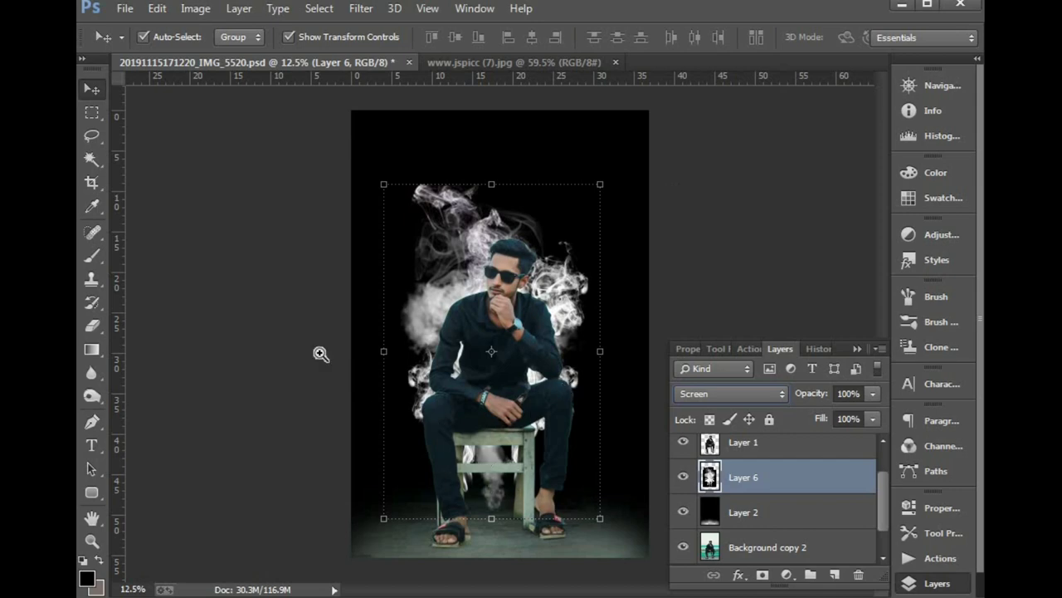
scroll(565, 423, "up", 3)
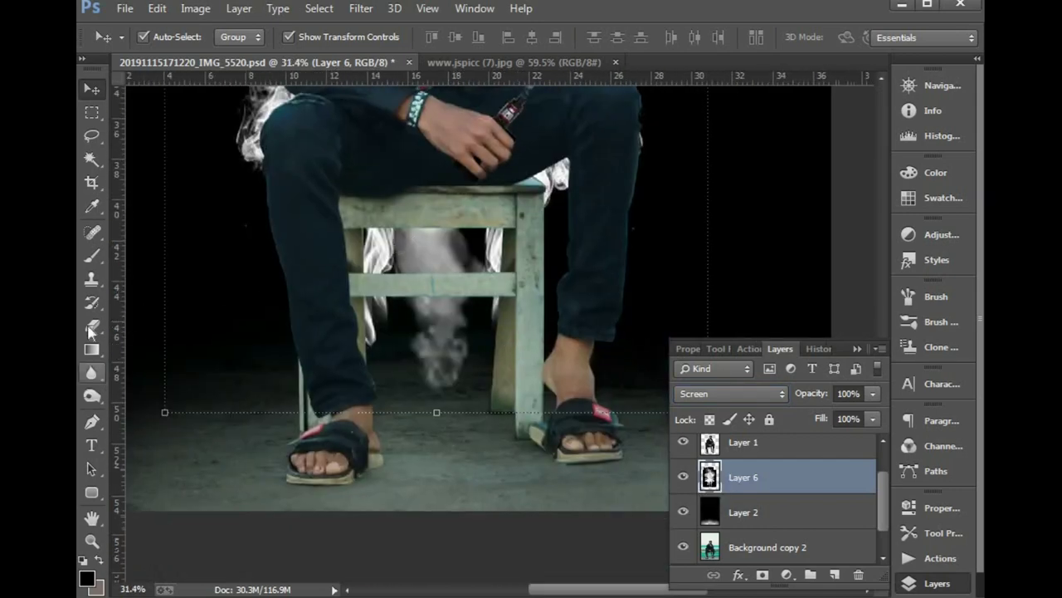
- With a 400 px eraser, remove the smoke between and beside the chair legs
left_click(91, 325)
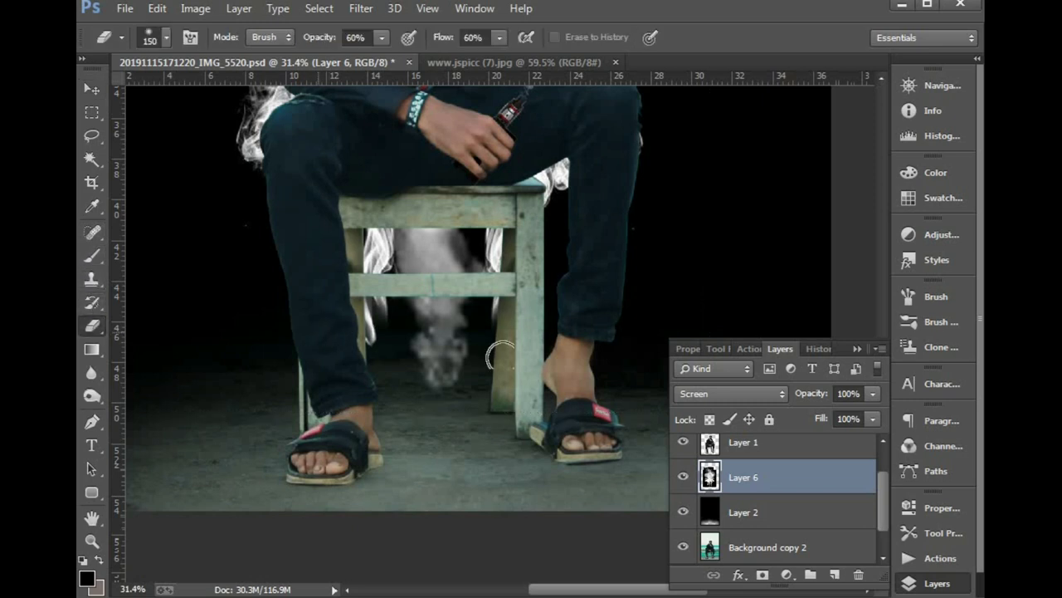
key("bracketright")
key("bracketright")
key("bracketright")
mouse_move(432, 315)
left_mouse_down()
mouse_move(448, 249)
mouse_move(464, 249)
mouse_move(439, 249)
left_mouse_up()
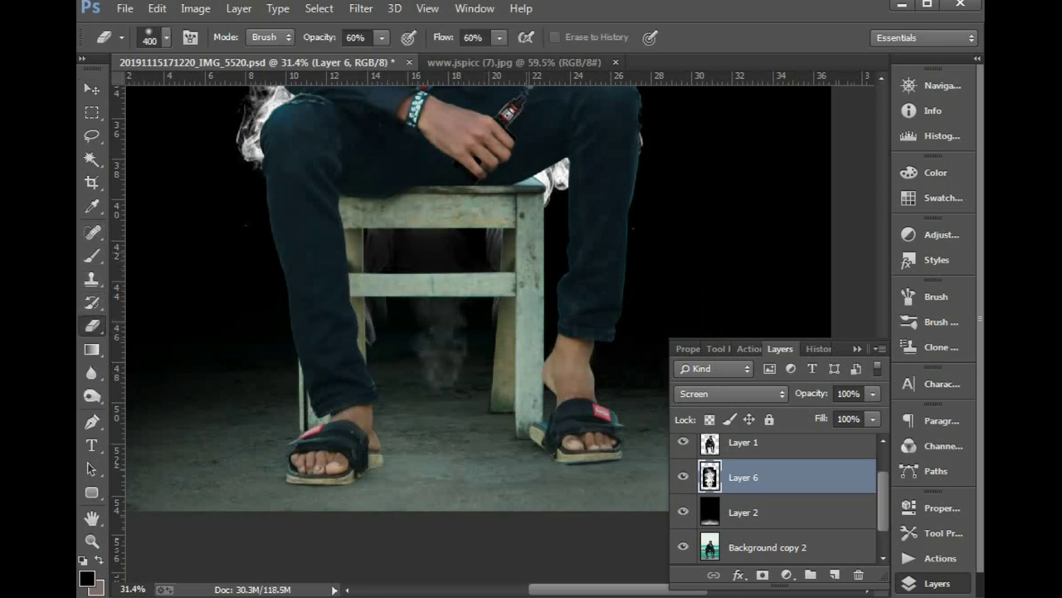
left_click_drag(556, 166, 544, 199)
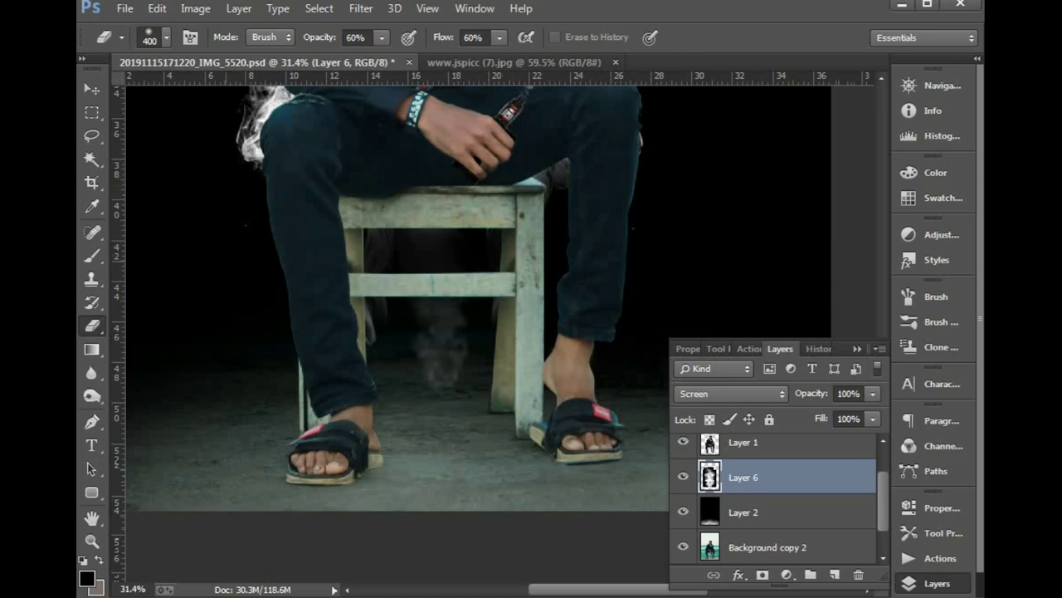
left_click_drag(487, 320, 440, 320)
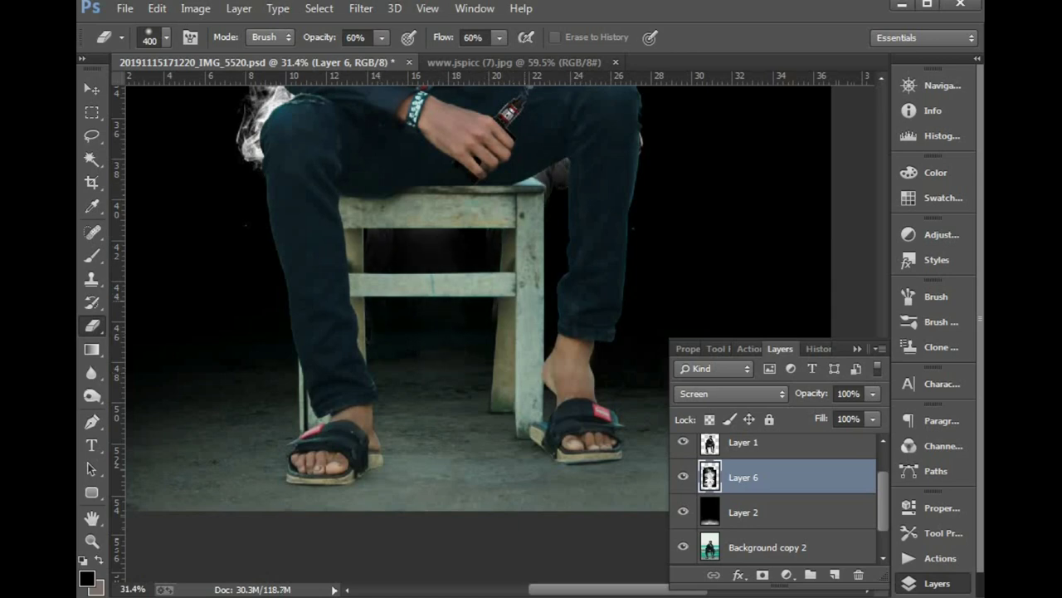
left_click_drag(327, 281, 368, 417)
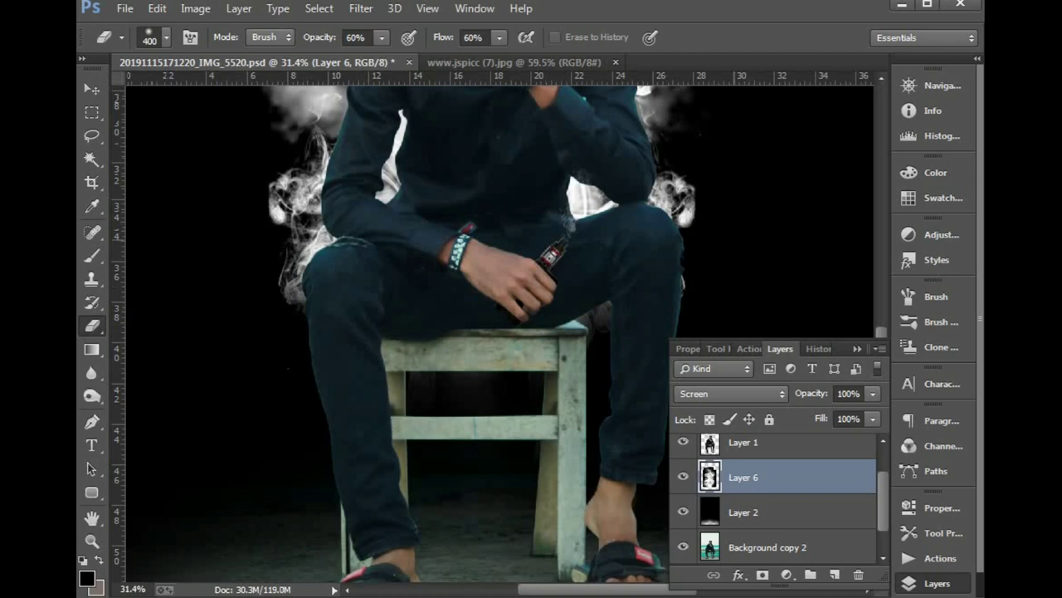
left_click_drag(722, 218, 701, 201)
- Return to the Move tool, fit the whole image in view, and select Layer 5
key("ctrl+minus")
key("ctrl+minus")
key("ctrl+minus")
key("v")
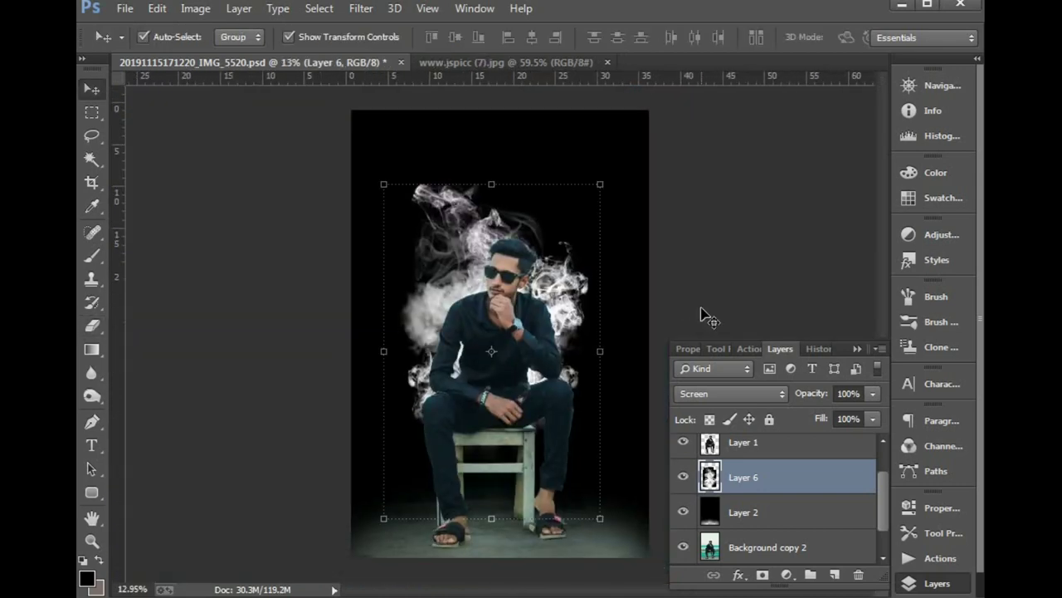
key("ctrl+plus")
key("ctrl+minus")
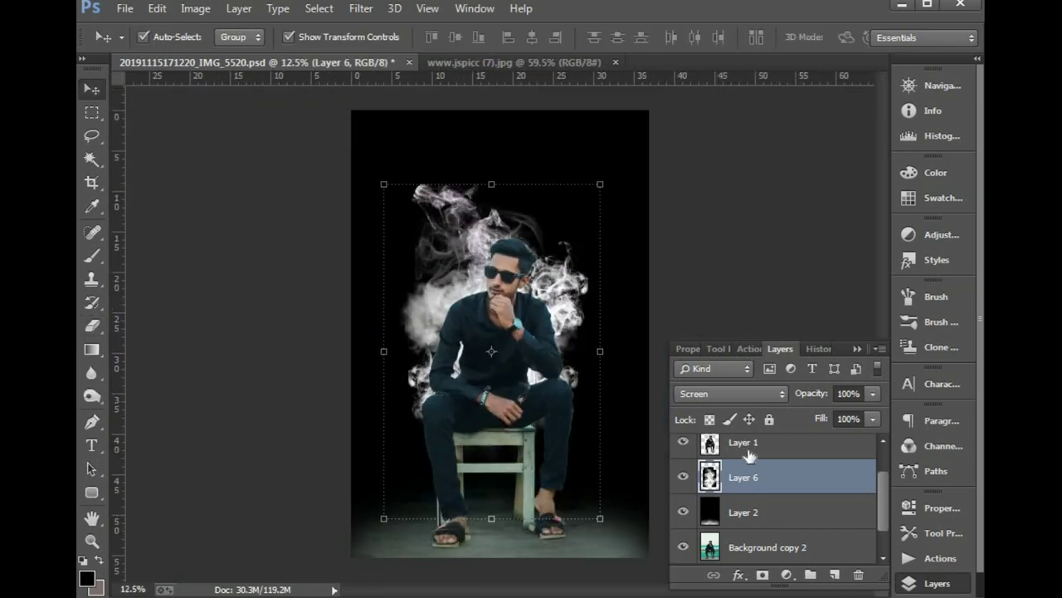
scroll(780, 502, "up", 2)
left_click(765, 455)
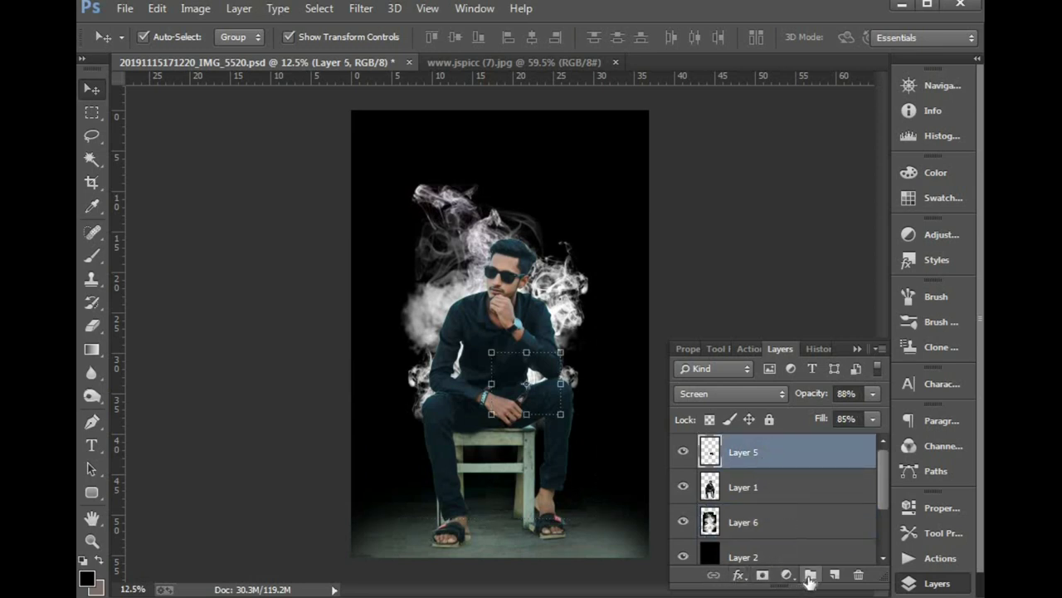
- Add a new Layer 7, select all, and paint it entirely deep blue
left_click(835, 574)
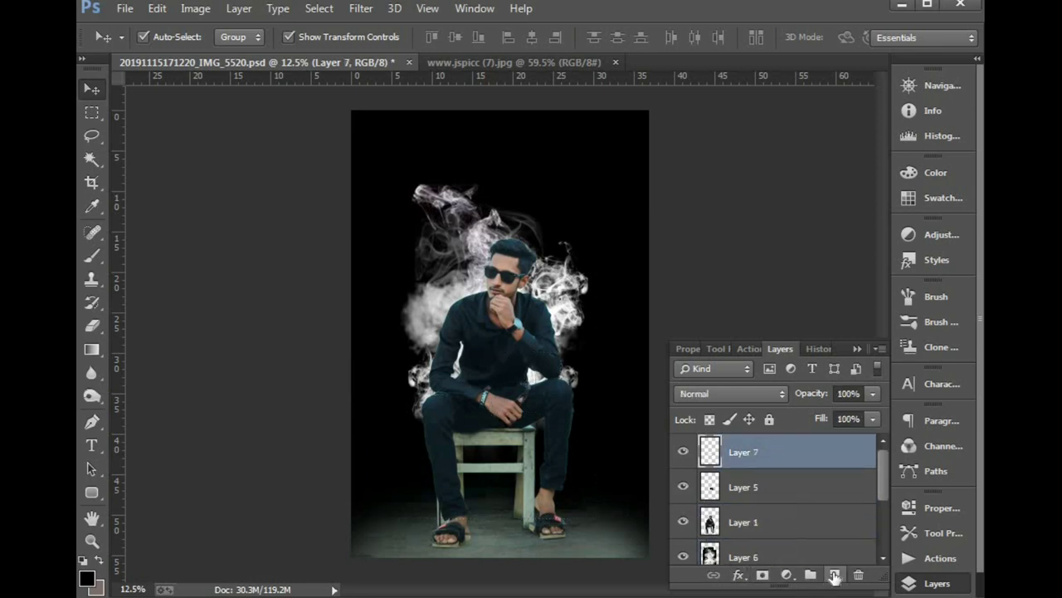
key("ctrl+a")
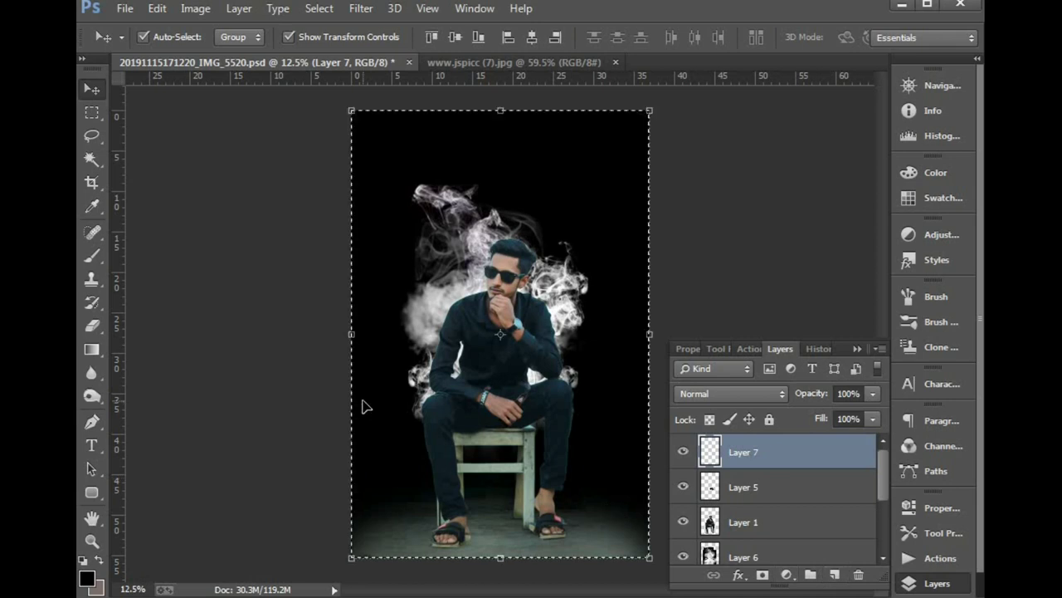
left_click(94, 256)
left_click(86, 578)
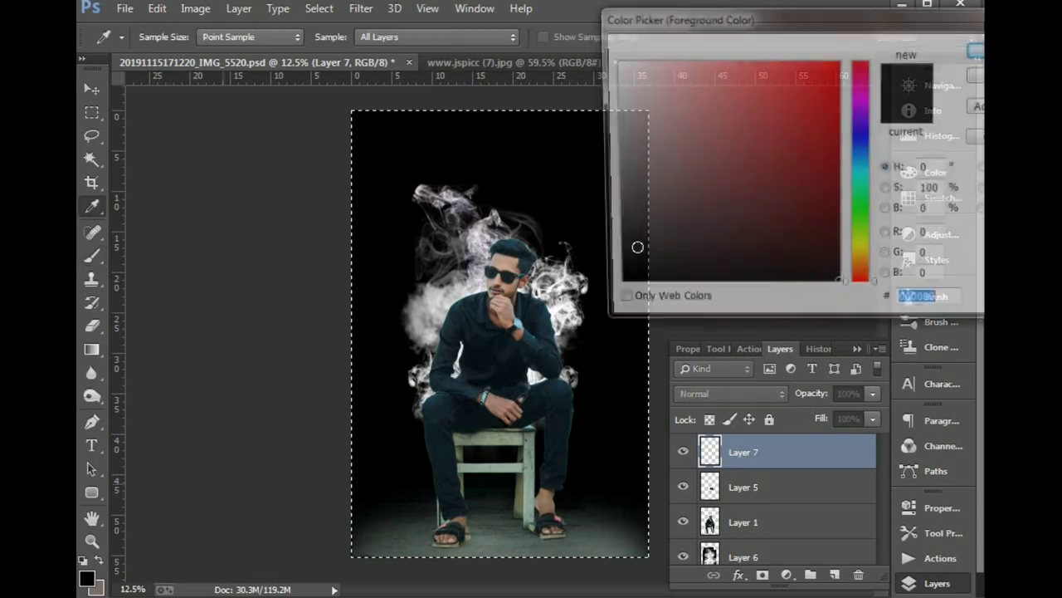
left_click(861, 140)
mouse_move(794, 207)
left_mouse_down()
mouse_move(826, 216)
mouse_move(830, 186)
mouse_move(806, 123)
mouse_move(824, 134)
left_mouse_up()
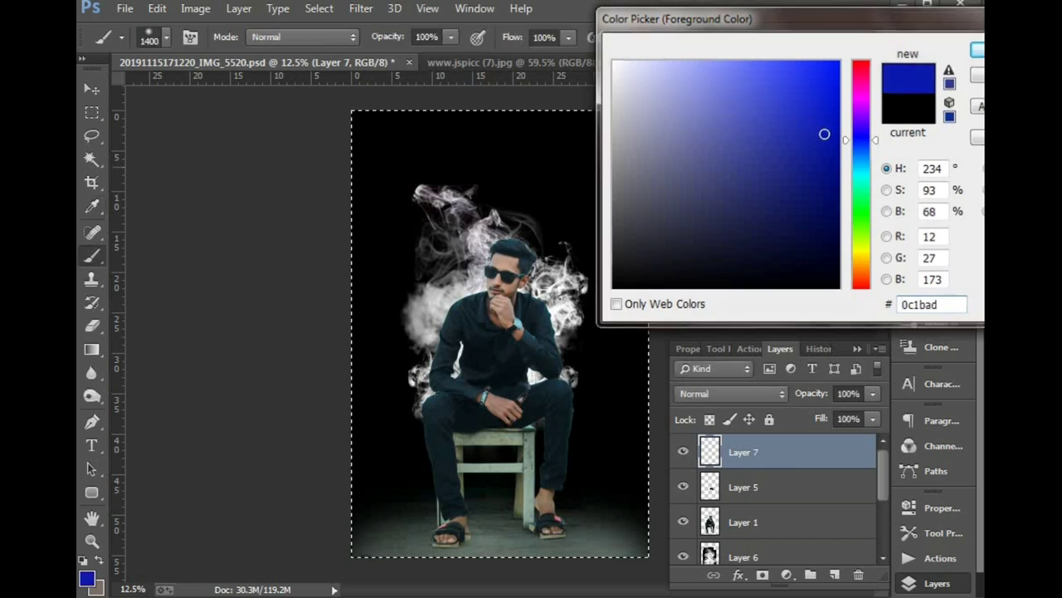
key("Return")
mouse_move(664, 116)
left_mouse_down()
mouse_move(664, 548)
mouse_move(374, 573)
mouse_move(366, 133)
mouse_move(523, 141)
mouse_move(510, 265)
mouse_move(439, 349)
mouse_move(448, 482)
mouse_move(564, 299)
mouse_move(498, 415)
left_mouse_up()
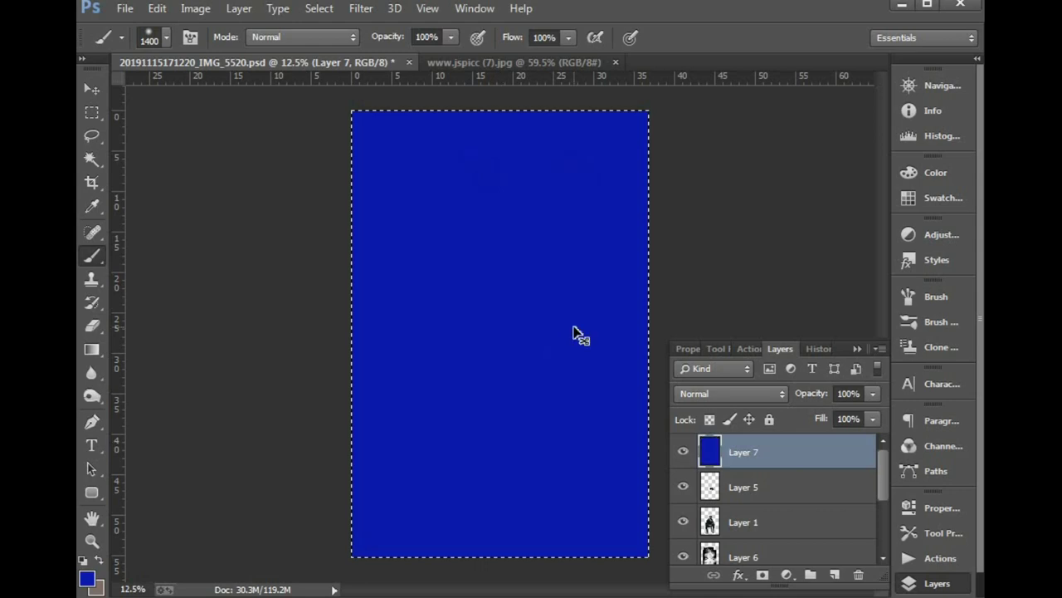
key("ctrl+d")
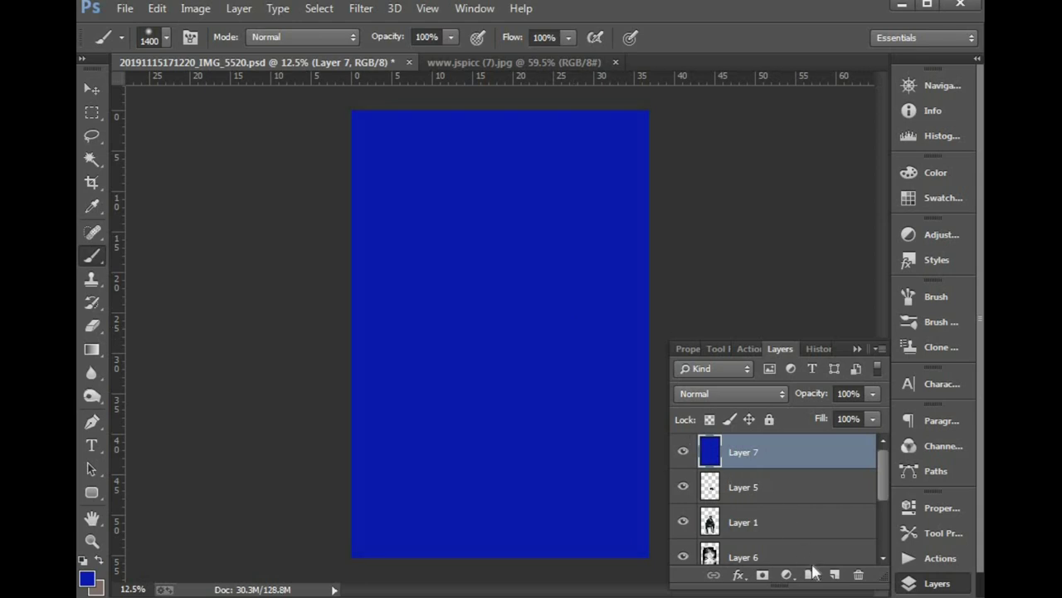
- On a new Layer 8, paint pure red (ff0000) across the whole Layer 7 area
left_click(834, 575)
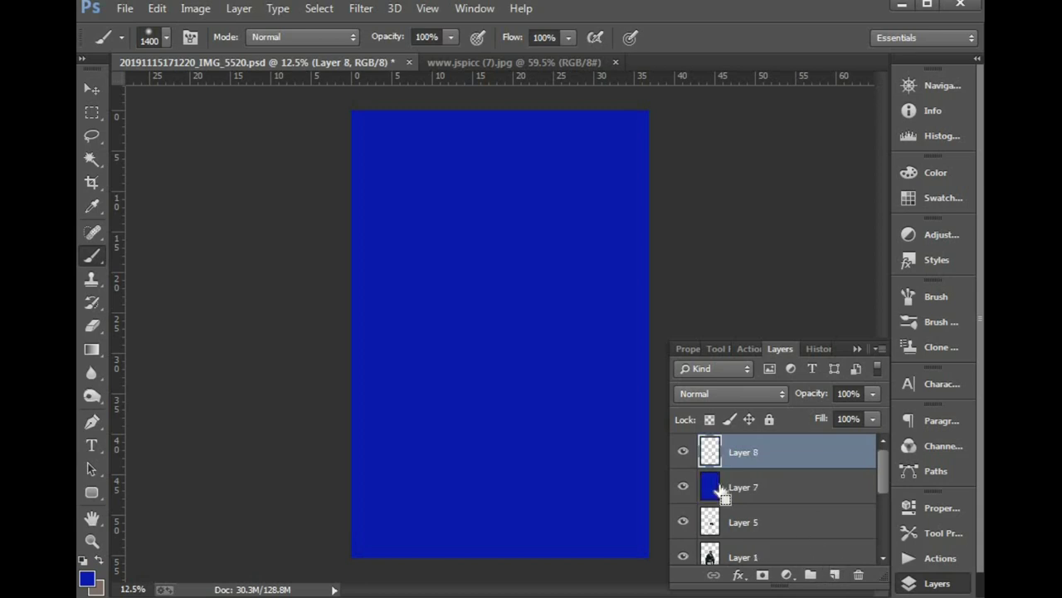
left_click(719, 489, "ctrl")
left_click(86, 579)
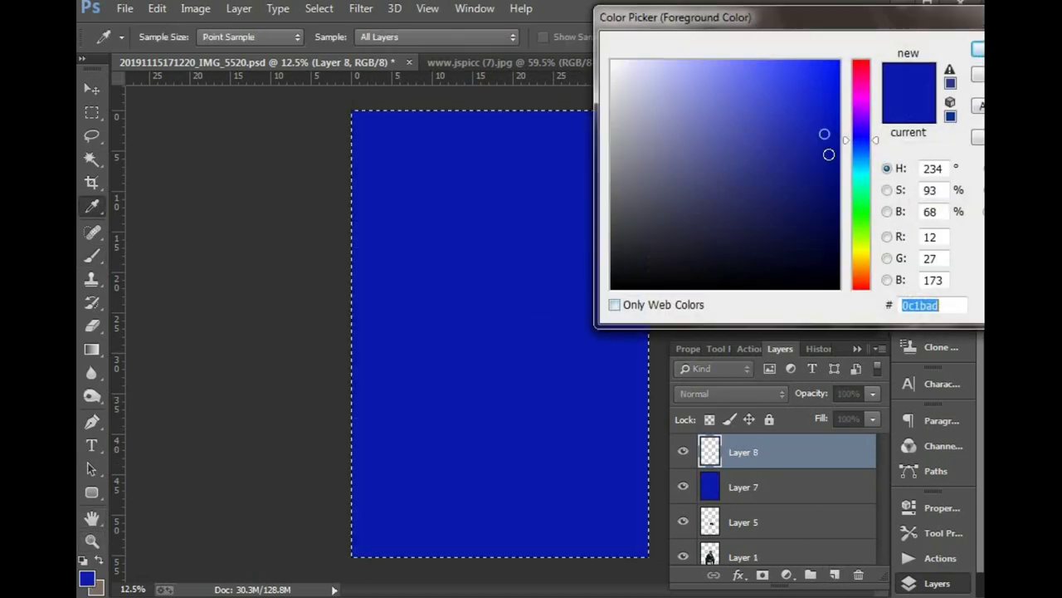
left_click_drag(867, 69, 846, 47)
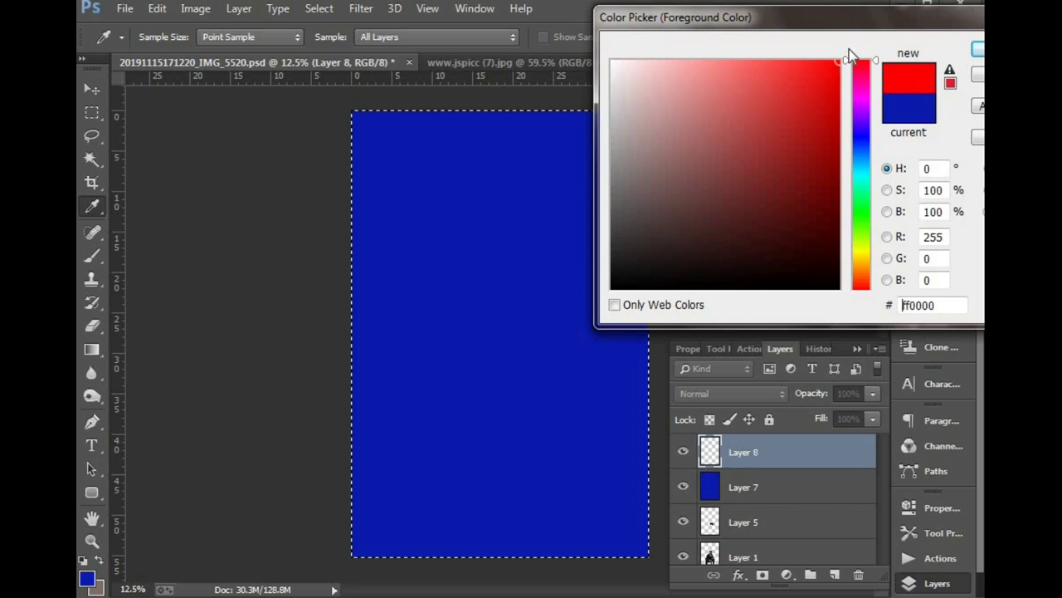
key("Return")
mouse_move(365, 124)
left_mouse_down()
mouse_move(369, 523)
mouse_move(432, 539)
mouse_move(643, 490)
mouse_move(581, 141)
mouse_move(448, 166)
mouse_move(540, 266)
mouse_move(556, 448)
left_mouse_up()
mouse_move(482, 489)
left_mouse_down()
mouse_move(465, 257)
mouse_move(510, 357)
left_mouse_up()
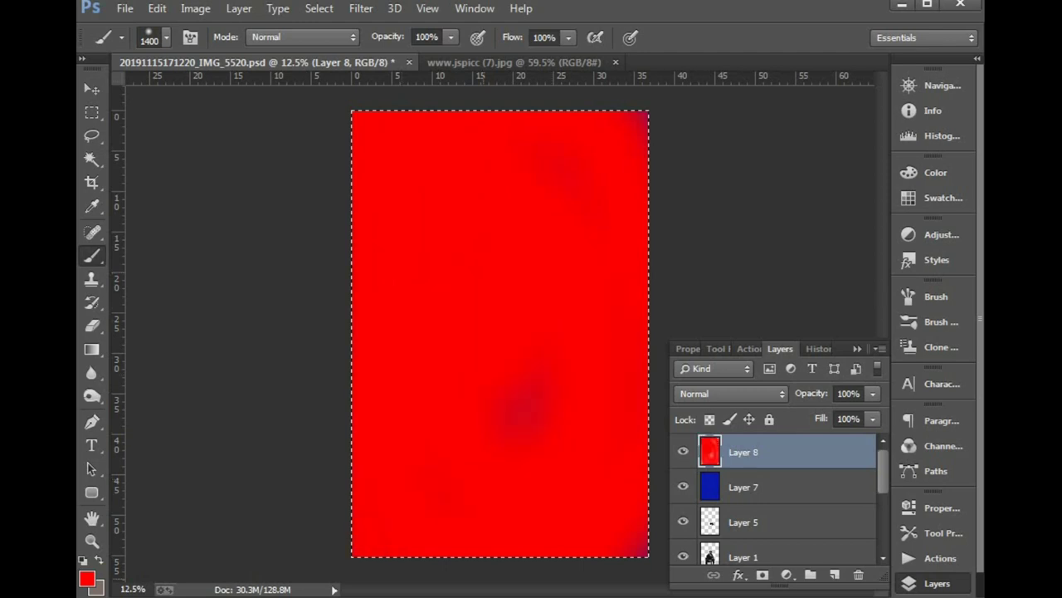
key("v")
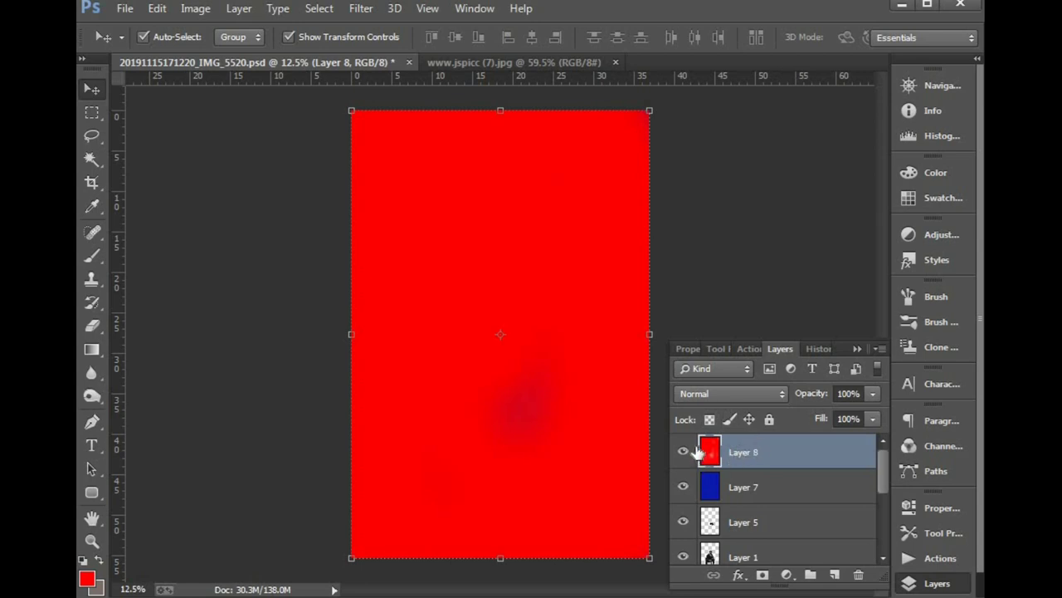
left_click(697, 450, "ctrl")
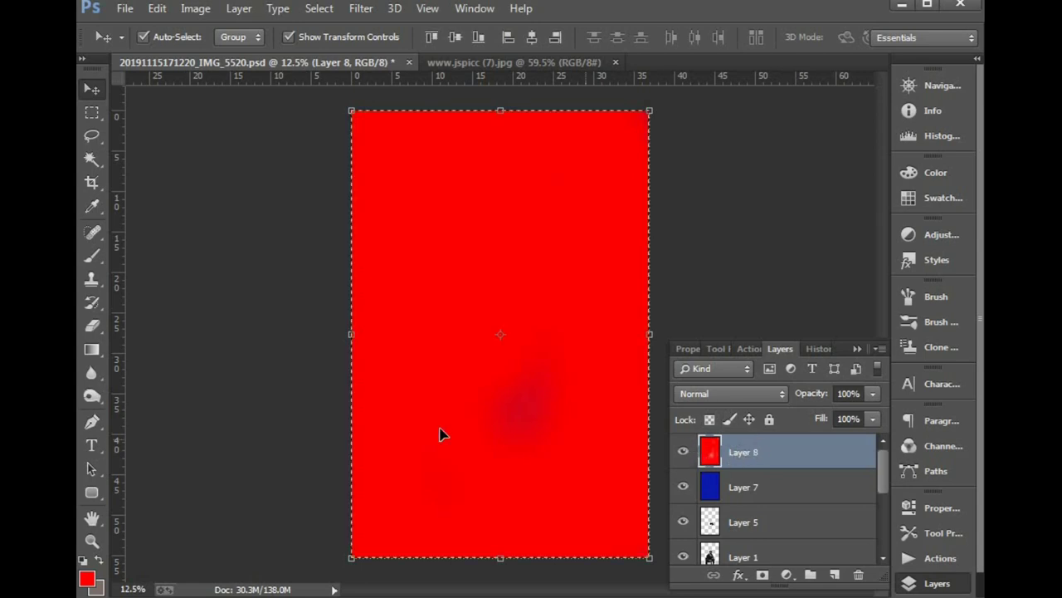
left_click(91, 255)
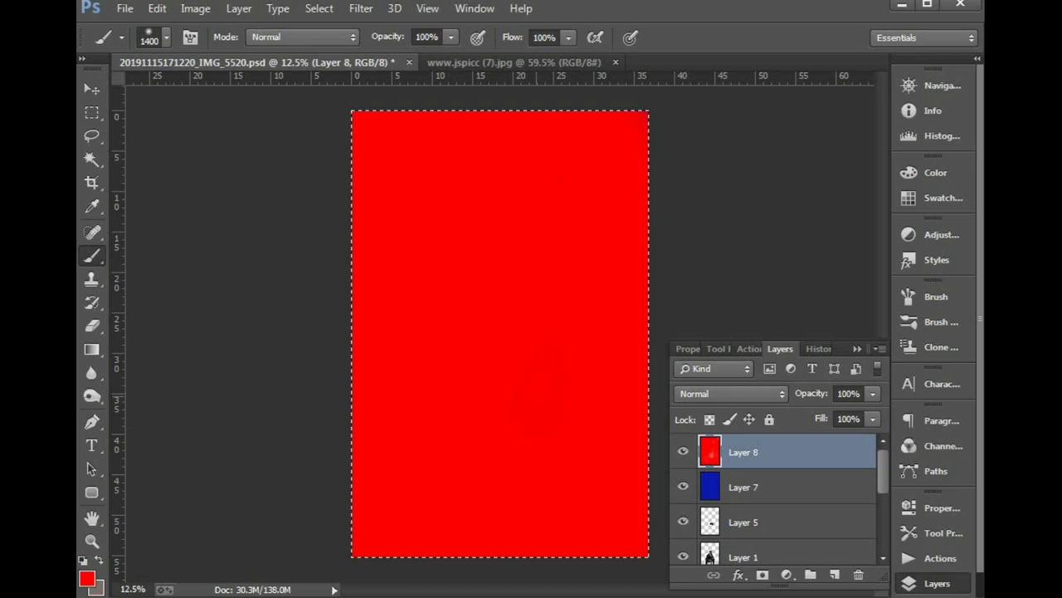
key("v")
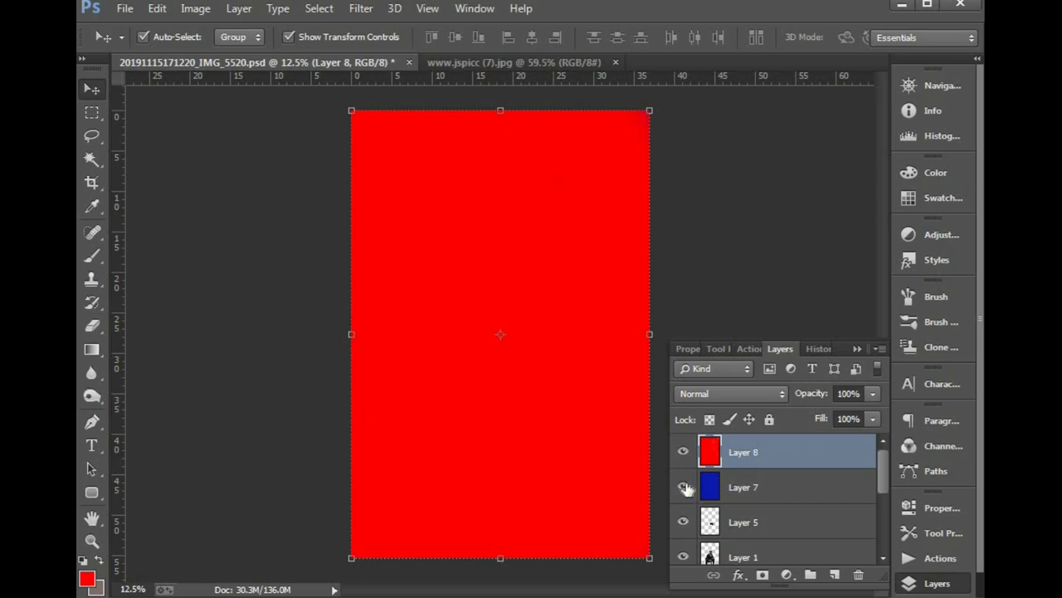
- Hide the blue Layer 7 and set the red Layer 8 to Darken blending
left_click(684, 488)
left_click(718, 395)
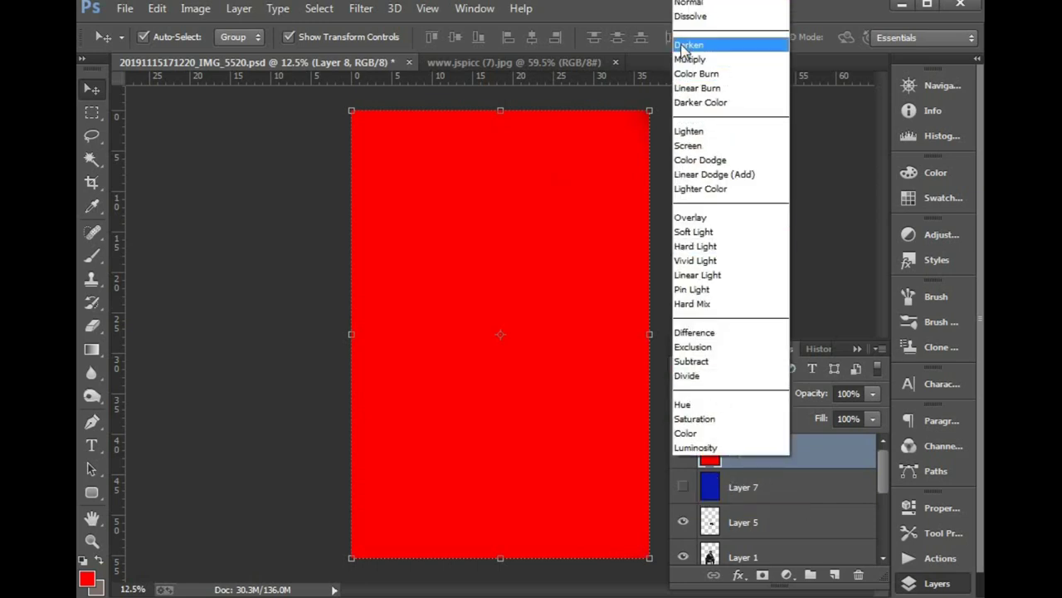
left_click(688, 45)
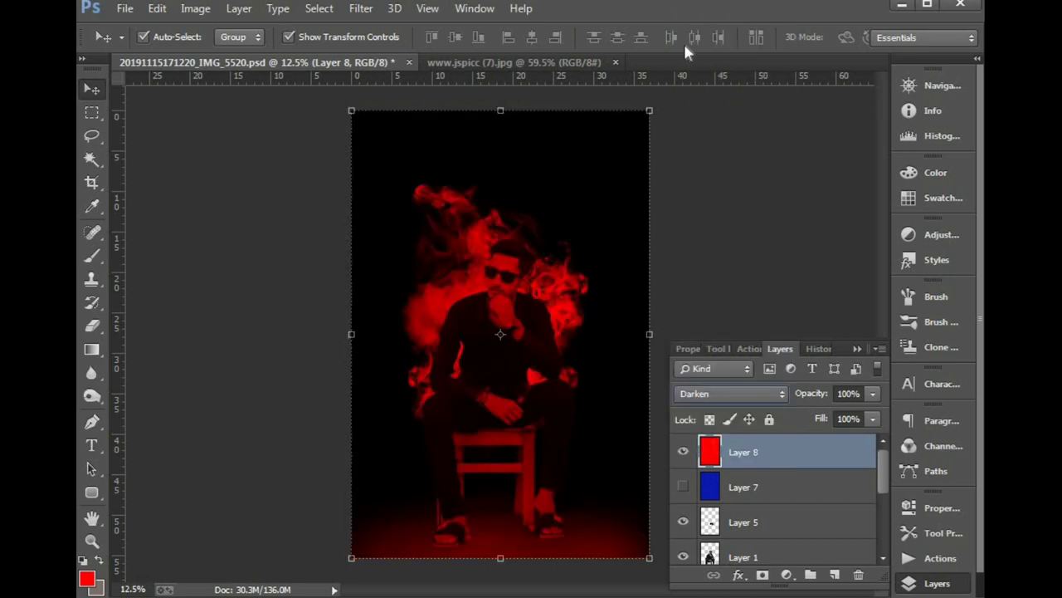
- With a large eraser, remove the red tint from the floor, chair legs and right-side smoke
left_click(92, 329)
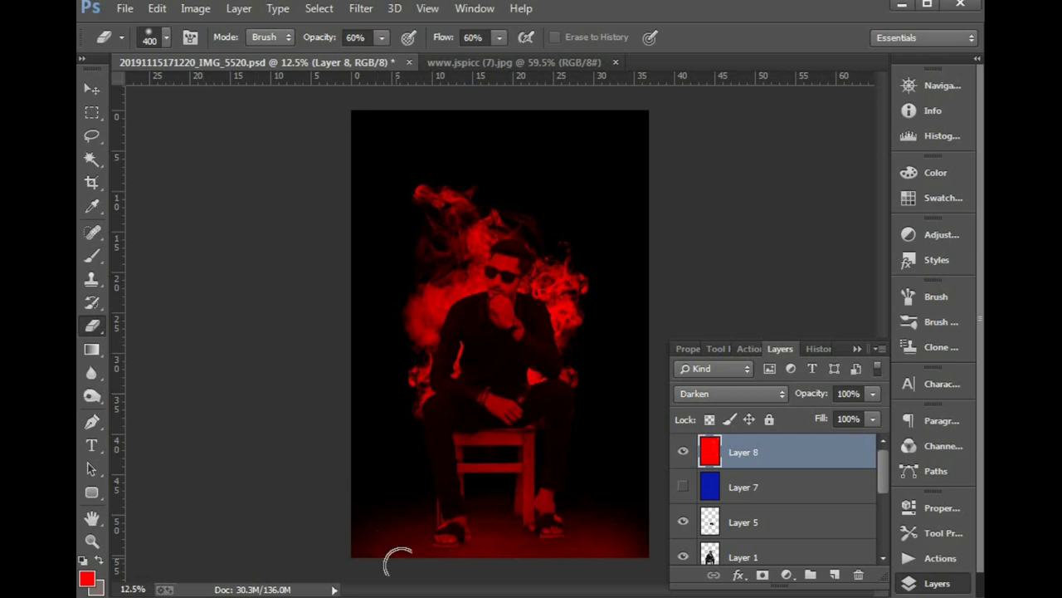
key("bracketright")
key("bracketright")
key("bracketright")
left_click_drag(629, 544, 370, 545)
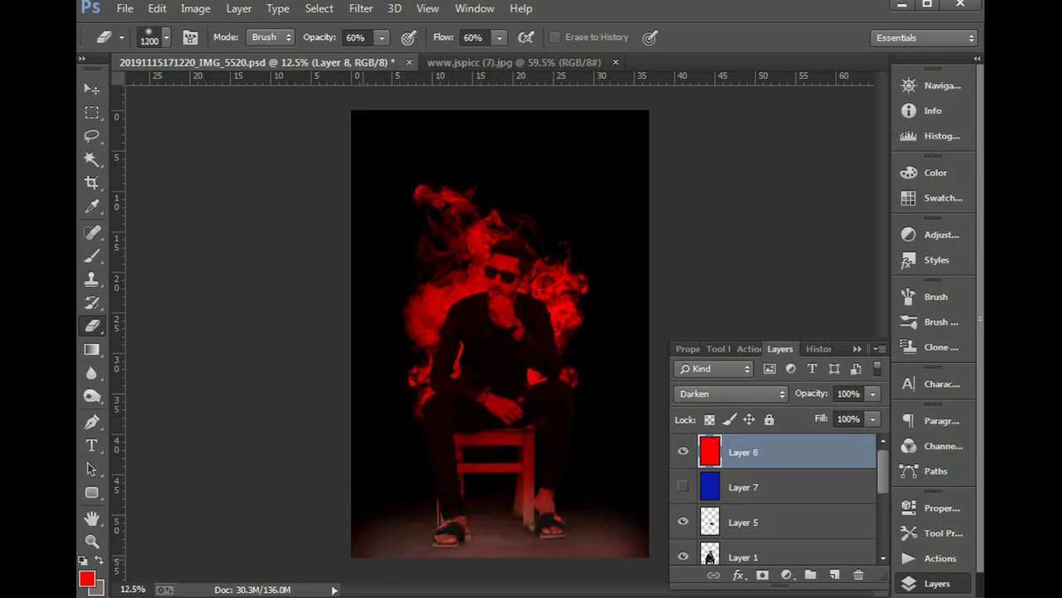
left_click(535, 501)
left_click(558, 325)
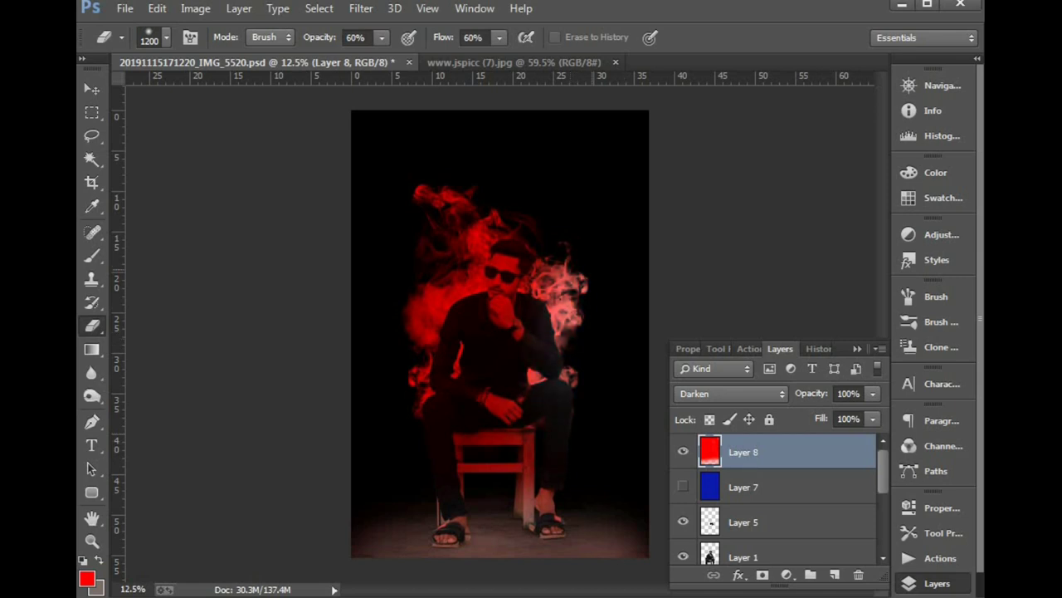
left_click_drag(572, 282, 523, 328)
left_click_drag(539, 282, 502, 332)
left_click_drag(531, 377, 504, 481)
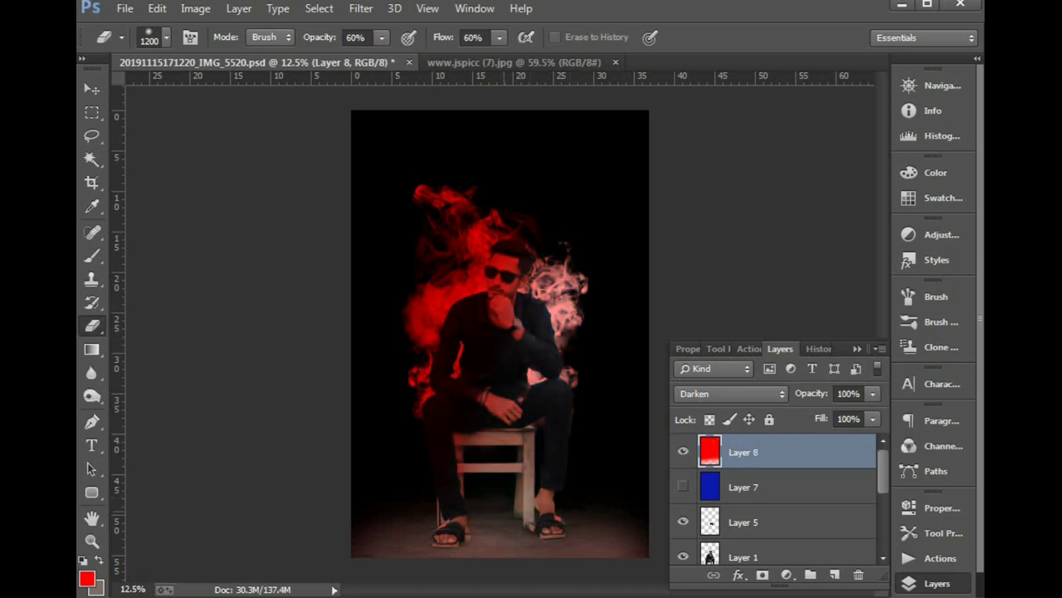
- Zoom in and erase the red tint from the man's face, neck and chest to the forehead
left_click_drag(366, 236, 799, 418)
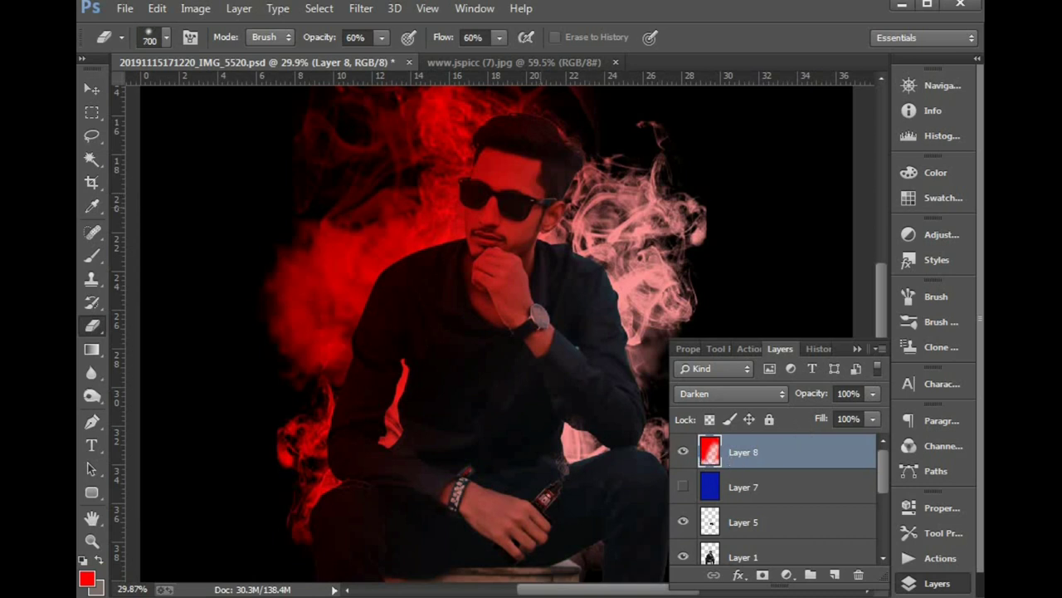
mouse_move(565, 178)
left_mouse_down()
mouse_move(519, 216)
mouse_move(502, 282)
mouse_move(537, 332)
left_mouse_up()
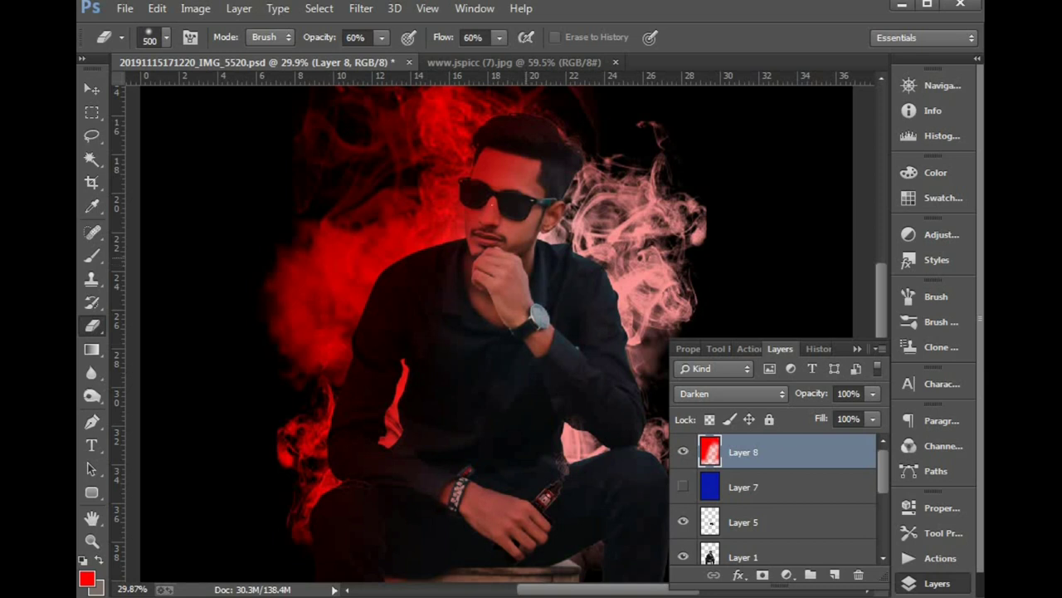
mouse_move(490, 225)
left_mouse_down()
mouse_move(510, 170)
mouse_move(485, 164)
left_mouse_up()
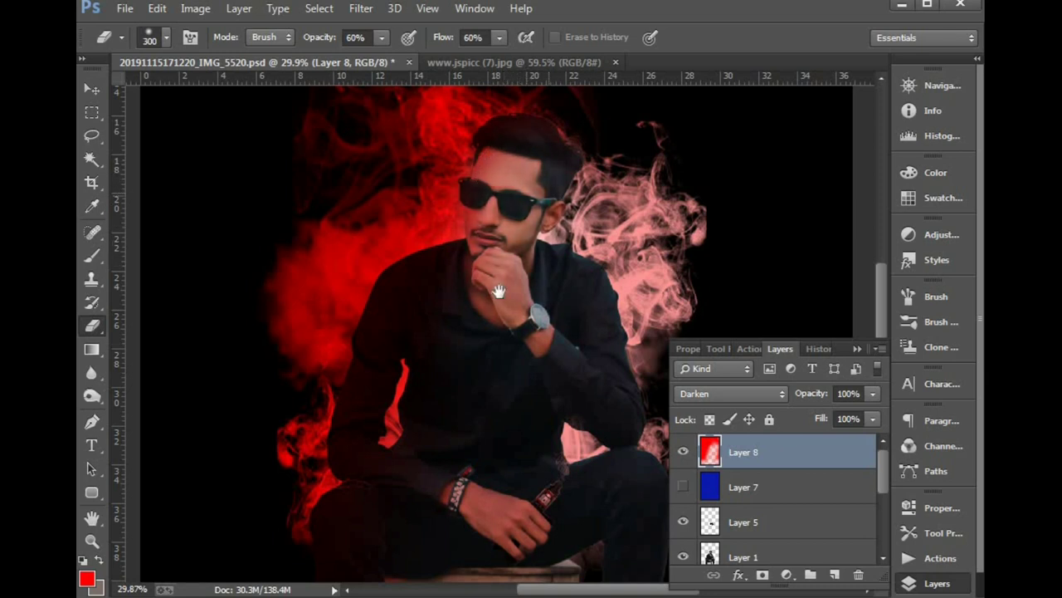
left_click_drag(498, 292, 515, 254)
mouse_move(621, 365)
left_mouse_down()
mouse_move(561, 306)
mouse_move(549, 271)
mouse_move(581, 307)
left_mouse_up()
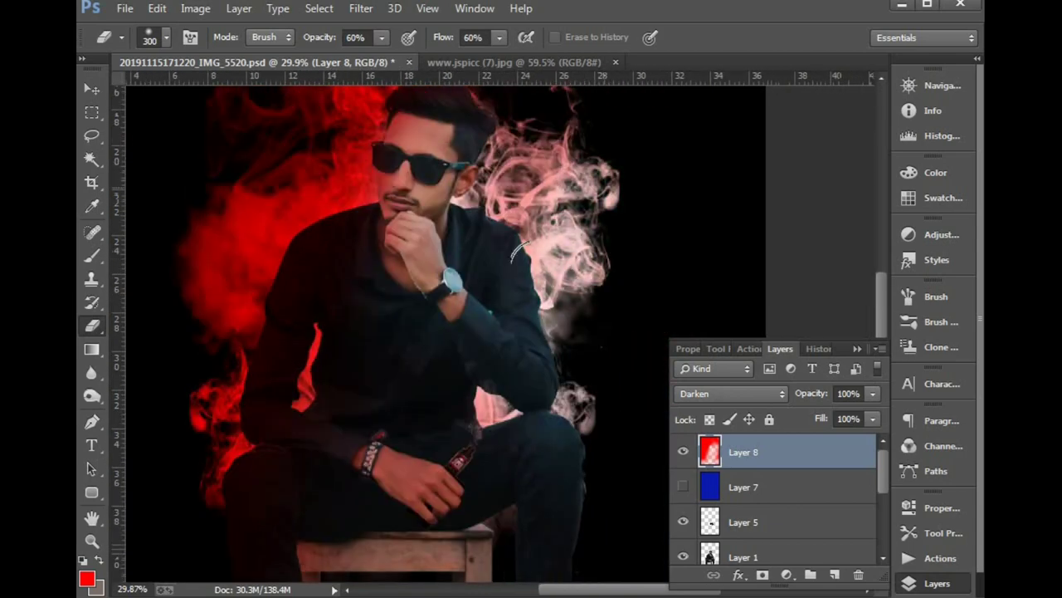
left_click_drag(522, 208, 518, 308)
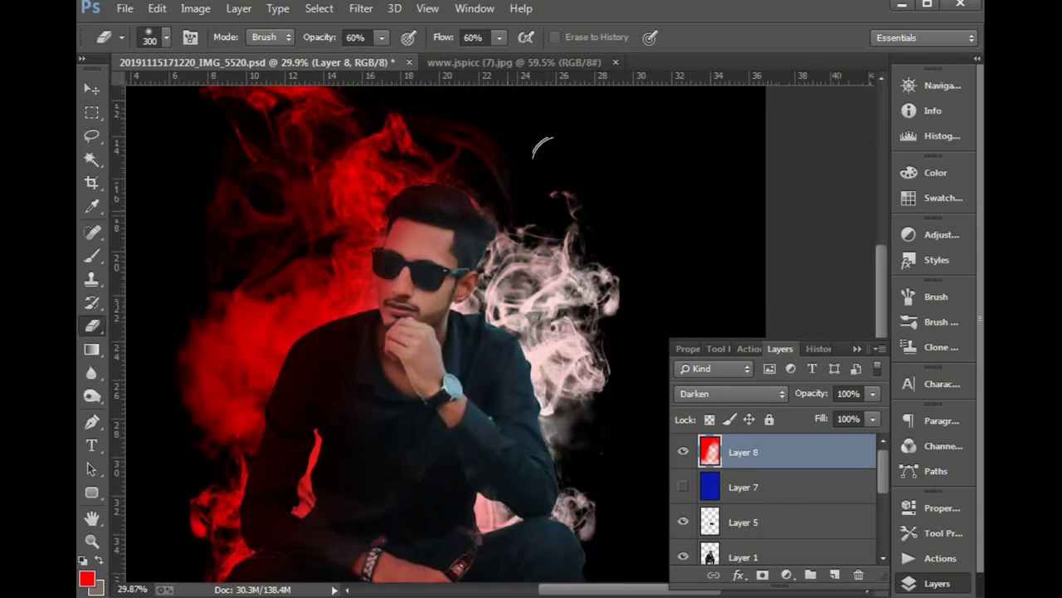
left_click_drag(570, 272, 632, 141)
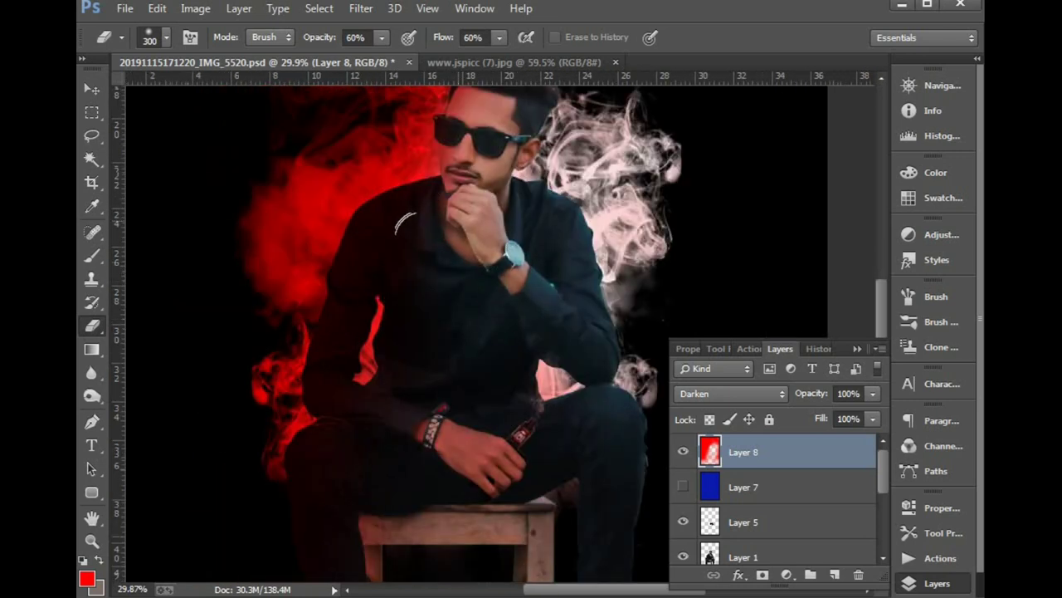
left_click_drag(472, 264, 515, 188)
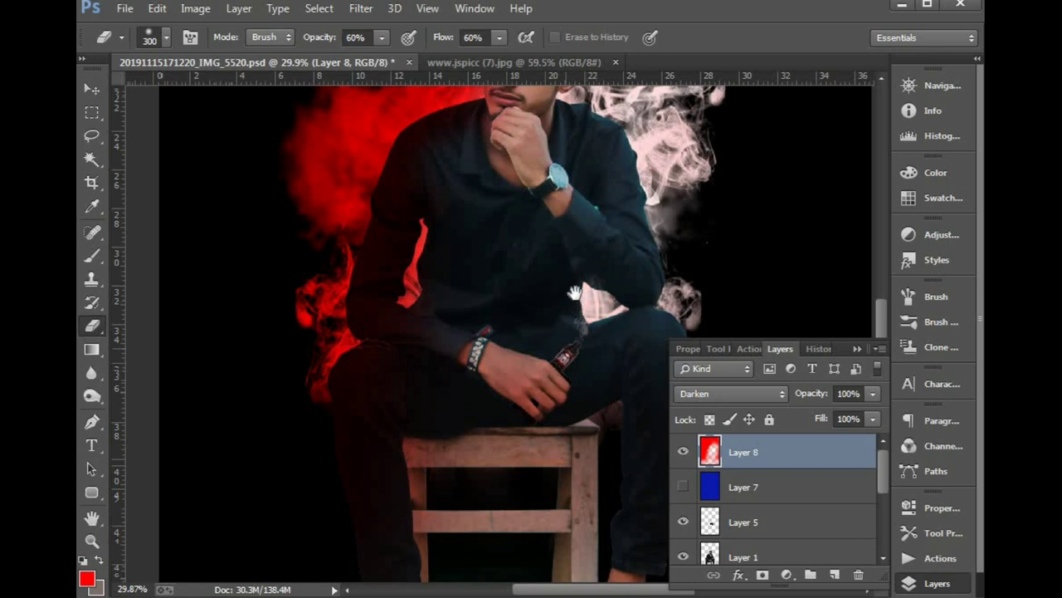
left_click_drag(575, 292, 585, 238)
left_click_drag(539, 332, 531, 258)
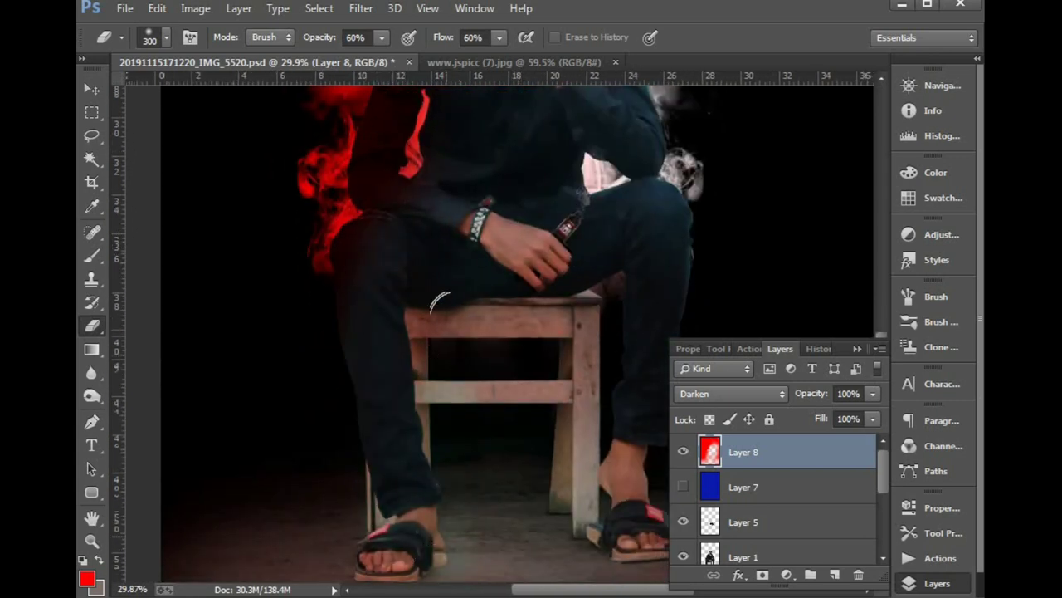
left_click_drag(490, 271, 490, 455)
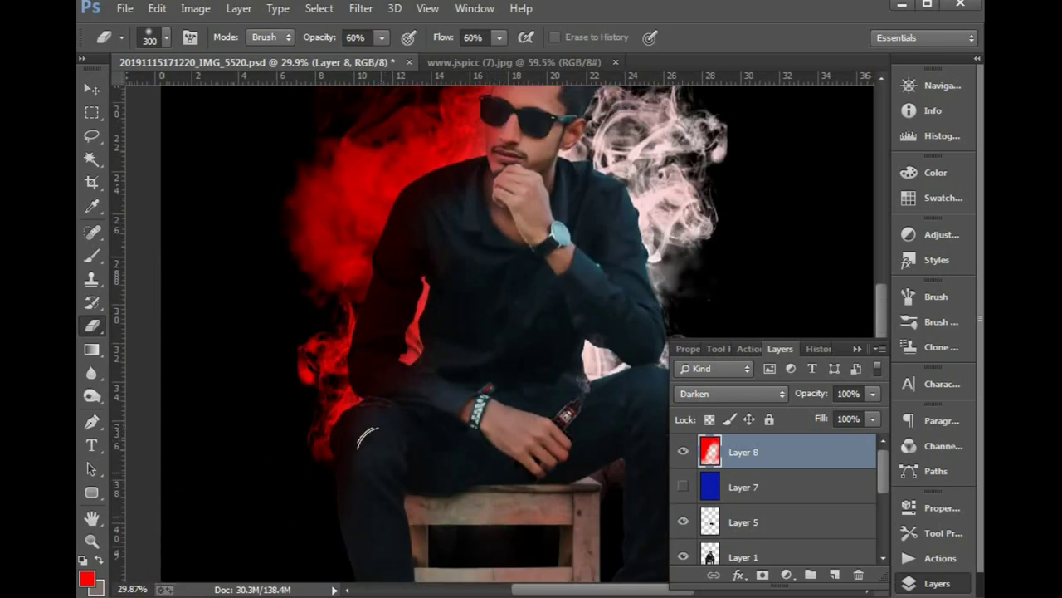
- Fit the image and erase the reddish glow along the bottom floor with a 700 px eraser
key("bracketleft")
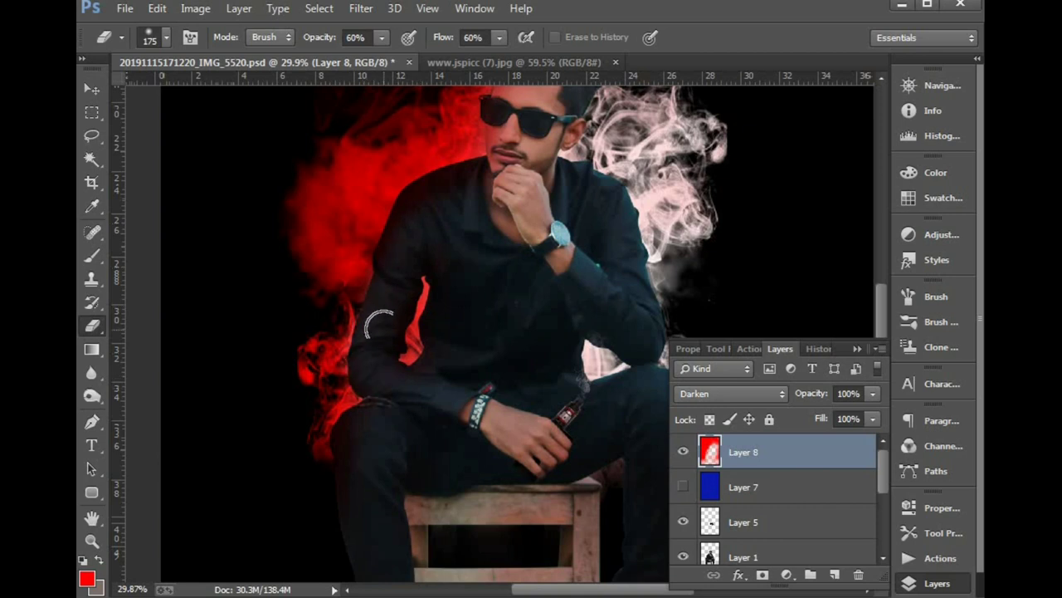
key("bracketright")
key("bracketright")
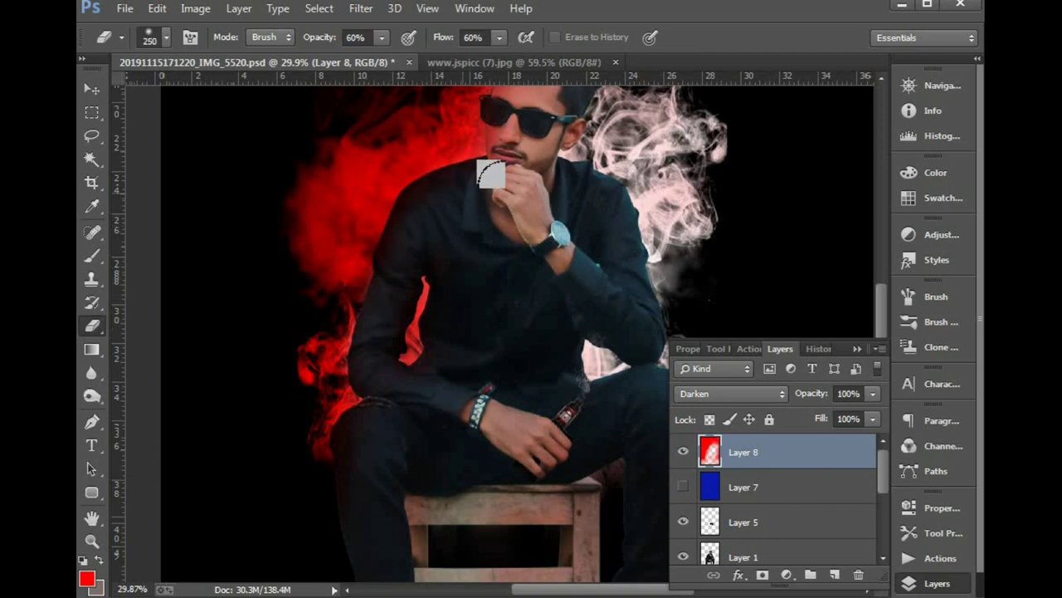
left_click_drag(526, 171, 510, 284)
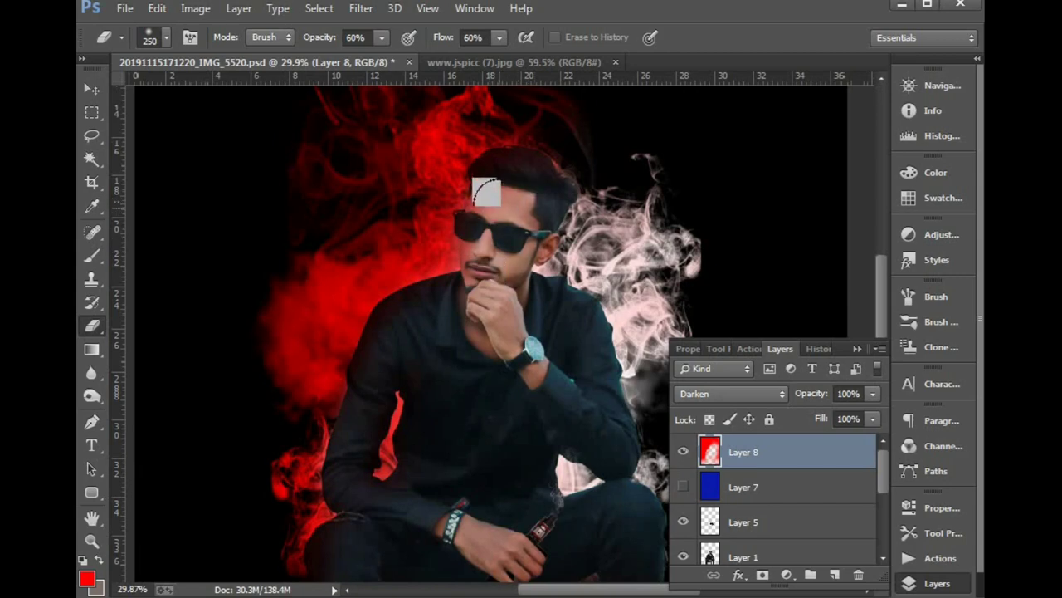
left_click_drag(483, 419, 422, 351)
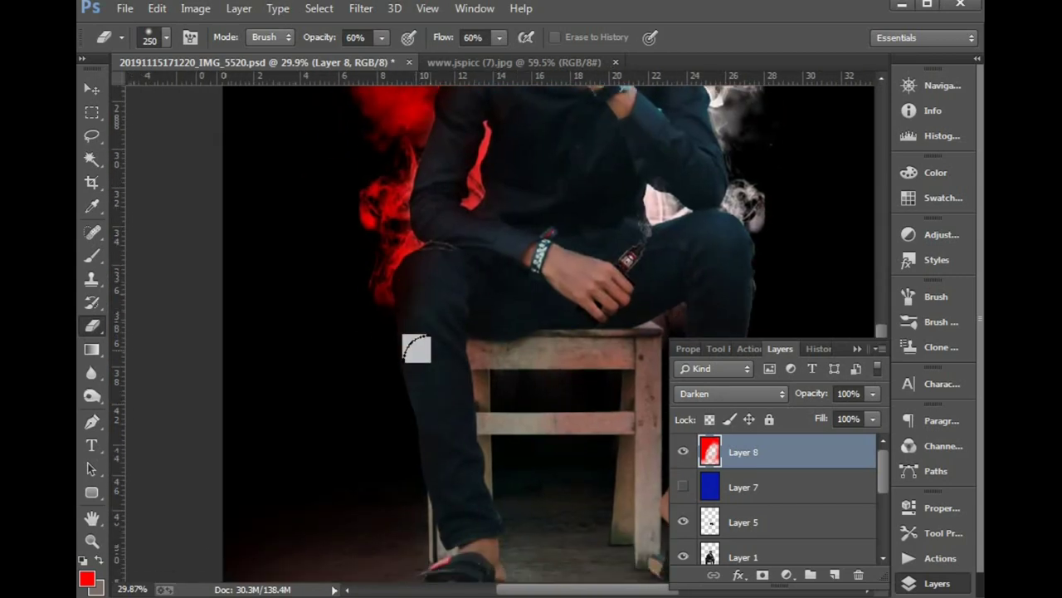
key("ctrl+0")
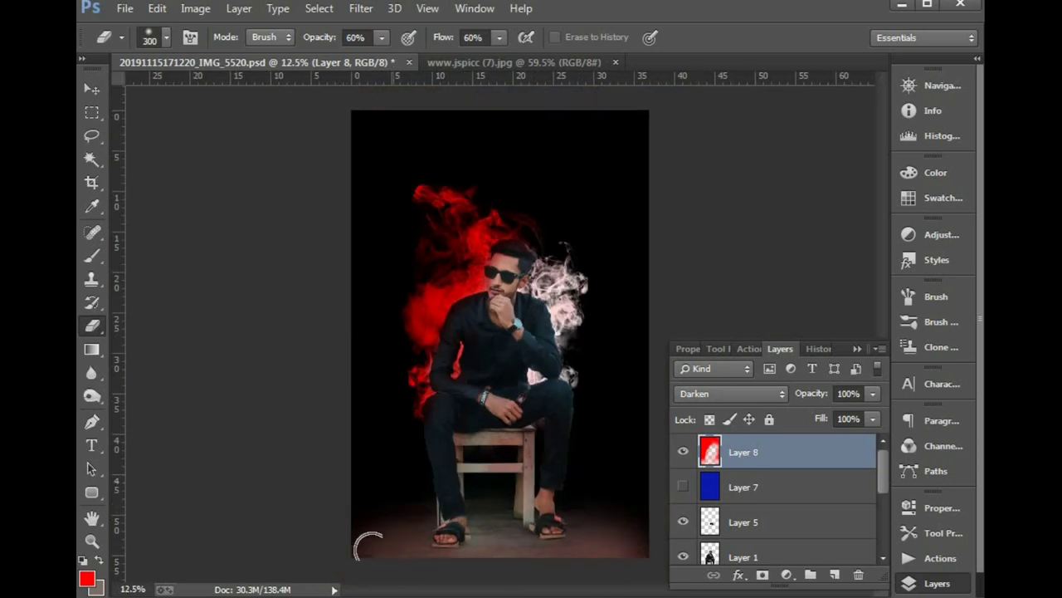
key("bracketright")
key("bracketright")
key("bracketright")
left_click_drag(360, 517, 425, 540)
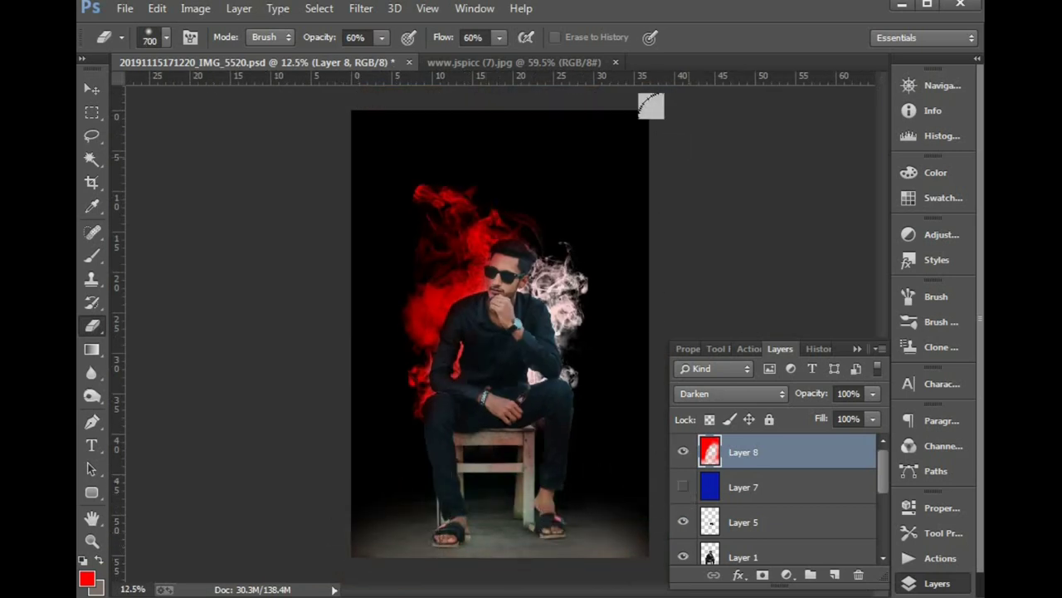
- Show the blue Layer 7 again and set it to Darken blending
left_click(683, 486)
key("v")
left_click(738, 488)
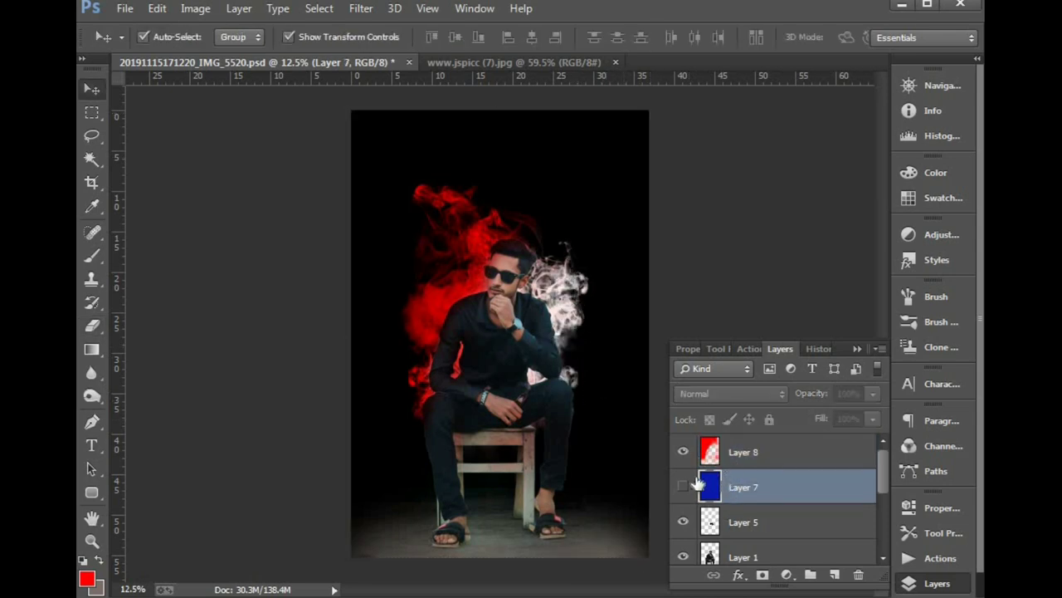
left_click(683, 451)
left_click(683, 488)
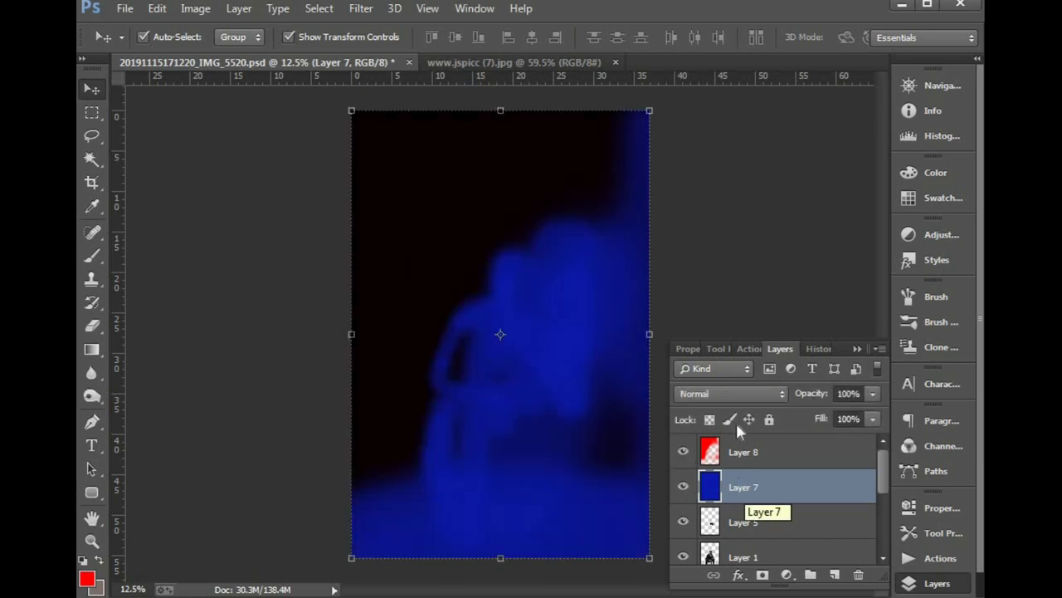
left_click(730, 393)
left_click(701, 47)
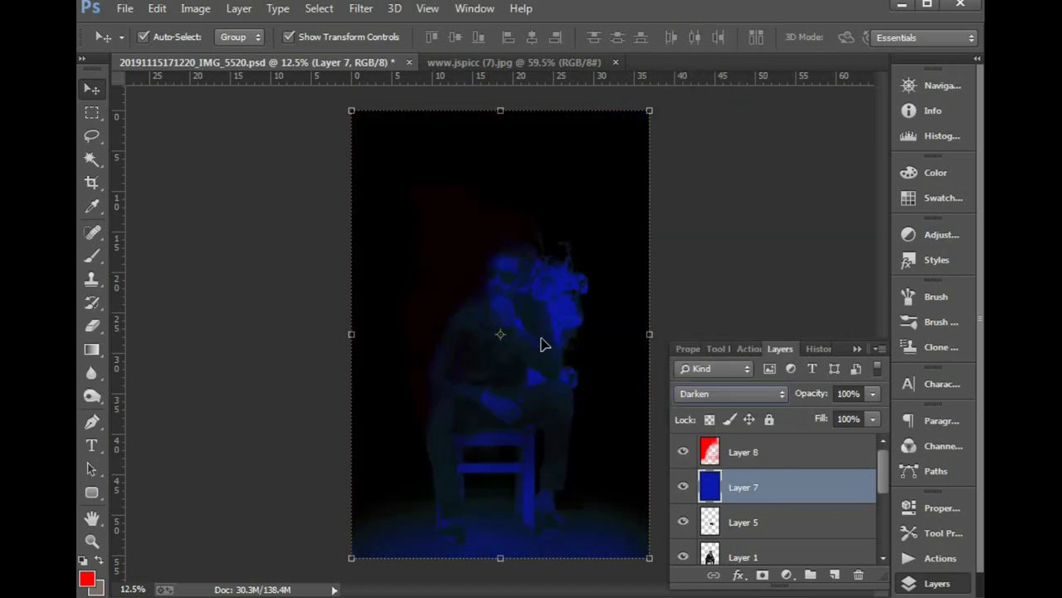
- Erase the blue from the left side, feet and floor to reveal the red smoke
left_click(91, 326)
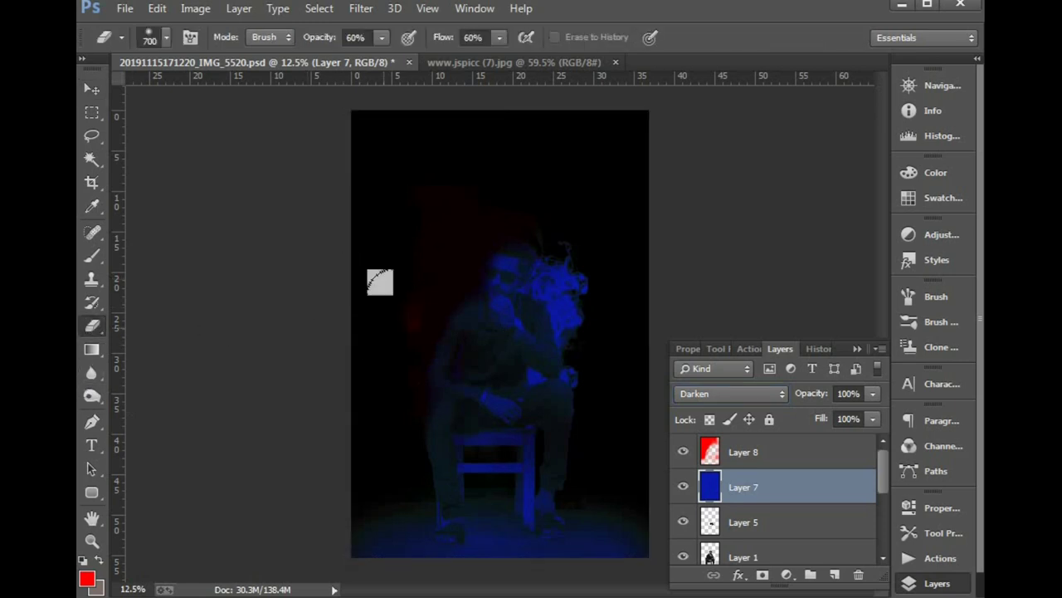
left_click_drag(415, 283, 436, 340)
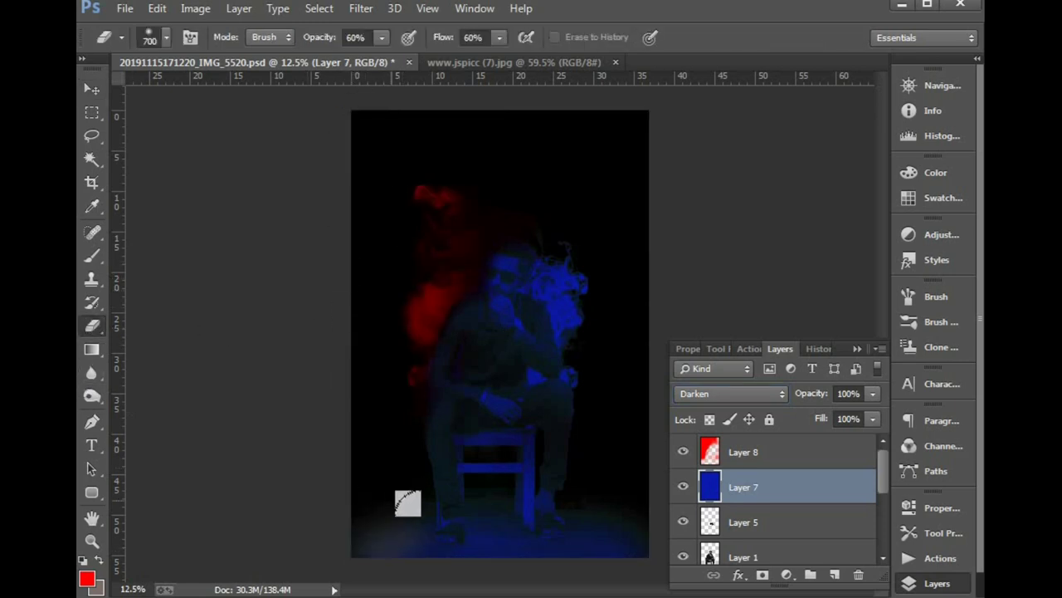
mouse_move(408, 500)
left_mouse_down()
mouse_move(408, 517)
mouse_move(540, 517)
mouse_move(612, 540)
mouse_move(362, 522)
left_mouse_up()
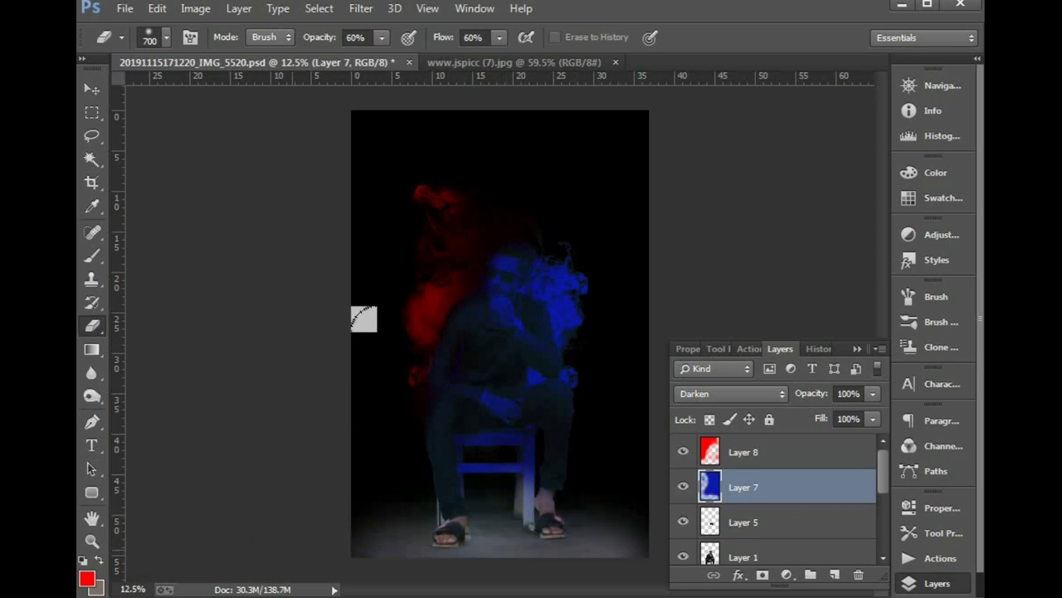
mouse_move(427, 110)
left_mouse_down()
mouse_move(426, 324)
mouse_move(450, 450)
mouse_move(482, 444)
mouse_move(482, 386)
mouse_move(527, 449)
mouse_move(615, 506)
mouse_move(343, 495)
mouse_move(625, 519)
mouse_move(374, 535)
left_mouse_up()
- With a 250 px eraser, remove the blue tint from the man's face and sunglasses
scroll(450, 303, "up", 3)
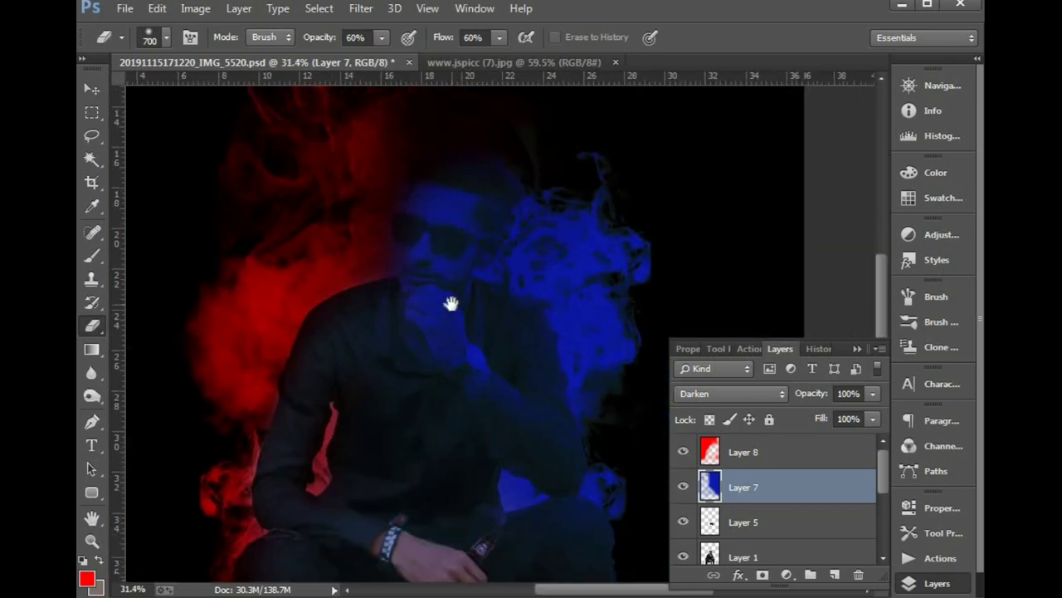
key("bracketleft")
key("bracketleft")
mouse_move(386, 190)
left_mouse_down()
mouse_move(417, 177)
mouse_move(443, 201)
mouse_move(427, 276)
mouse_move(401, 239)
mouse_move(404, 280)
mouse_move(368, 244)
mouse_move(486, 320)
mouse_move(541, 445)
mouse_move(456, 360)
mouse_move(387, 329)
mouse_move(391, 213)
mouse_move(423, 195)
mouse_move(426, 225)
left_mouse_up()
left_click_drag(399, 358, 399, 440)
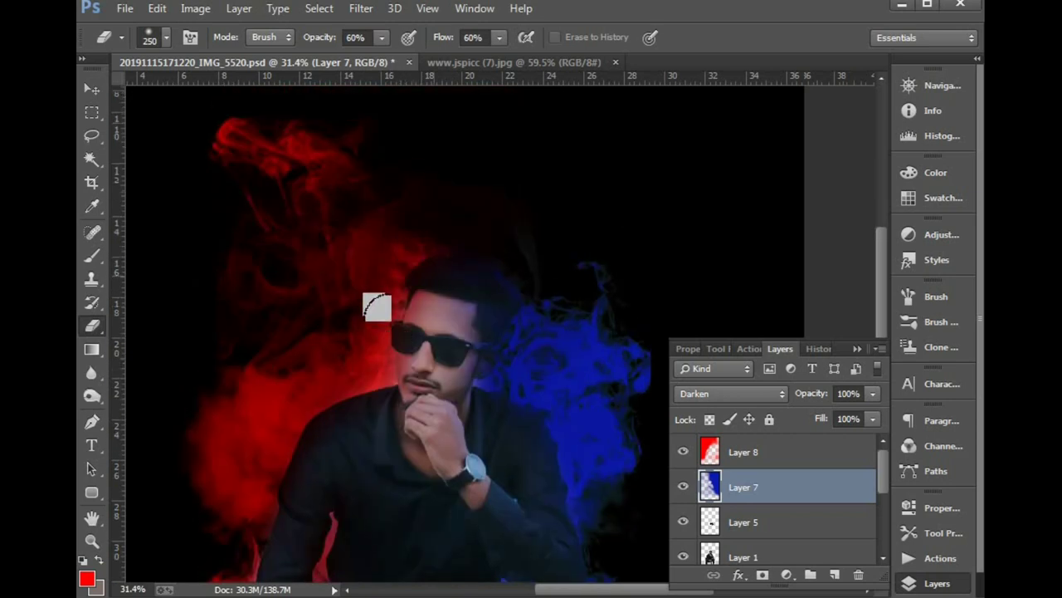
mouse_move(408, 535)
left_mouse_down()
mouse_move(430, 418)
mouse_move(424, 280)
left_mouse_up()
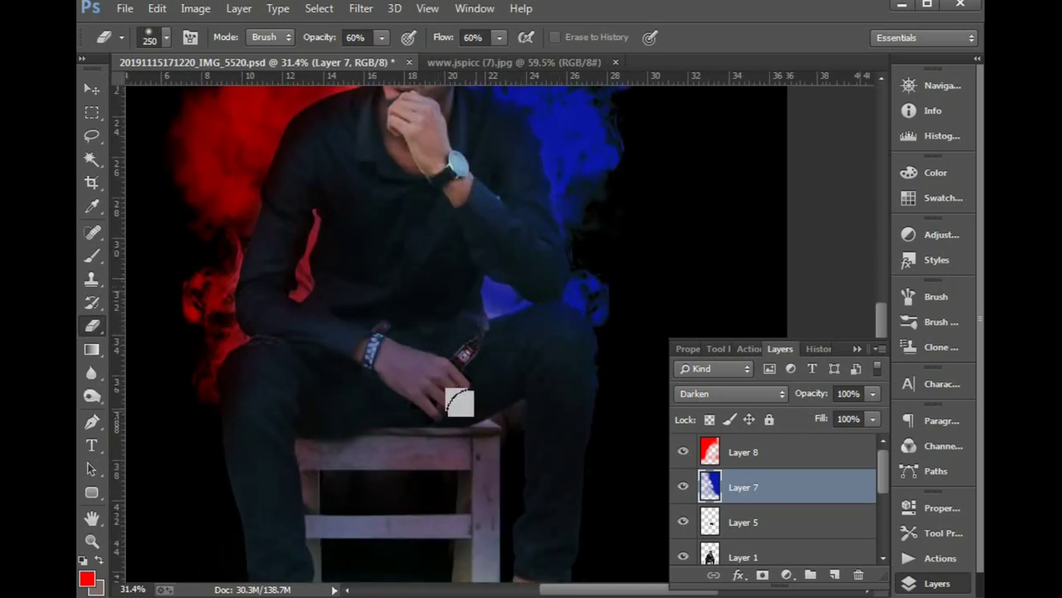
scroll(474, 413, "down", 5)
key("l")
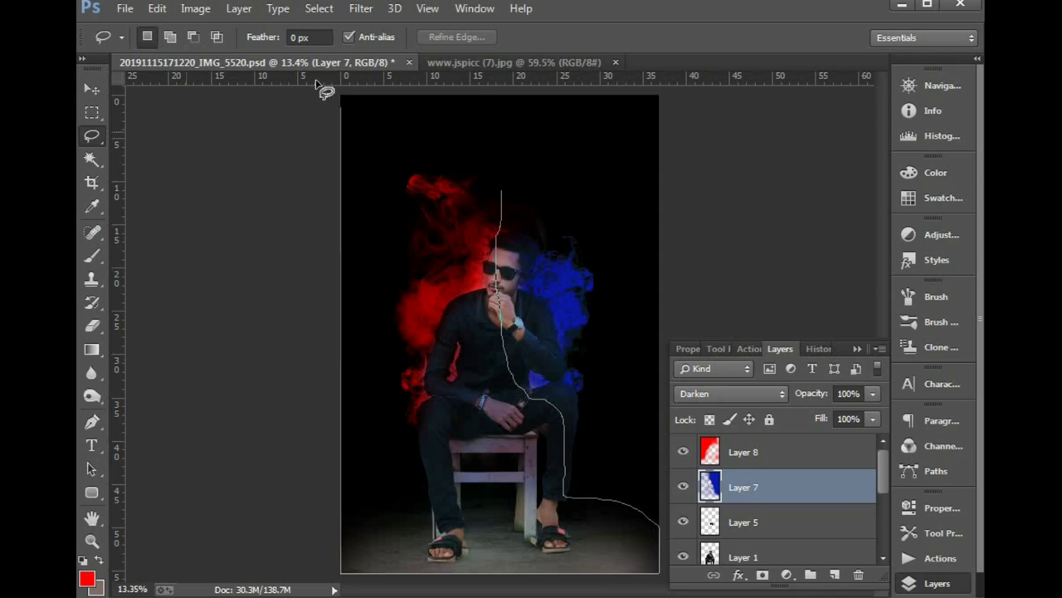
- Lasso the left half and delete the blue smoke there on Layer 7
left_click_drag(391, 573, 537, 116)
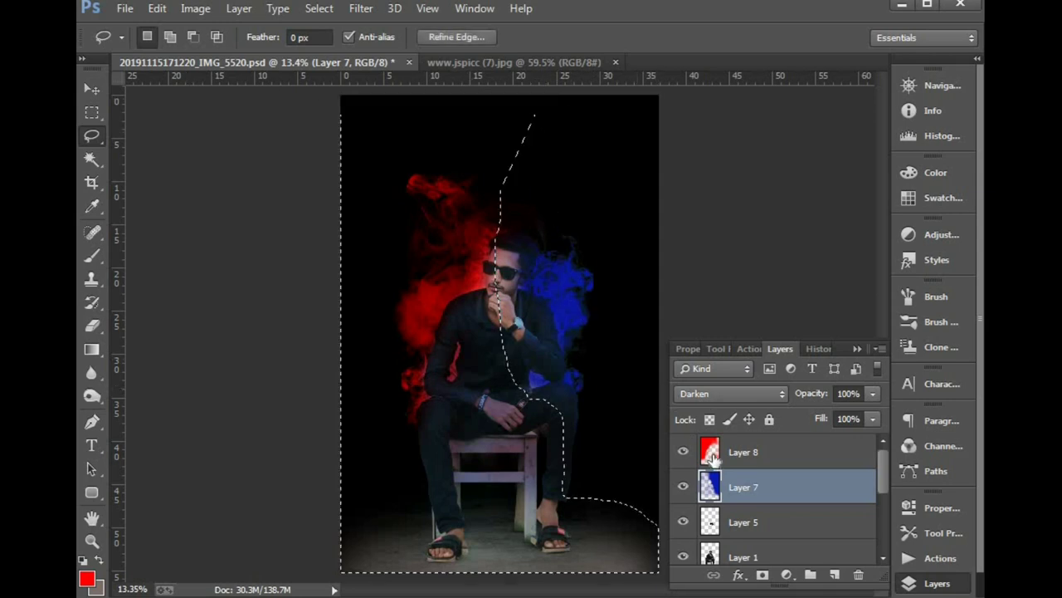
key("Delete")
key("ctrl+d")
key("v")
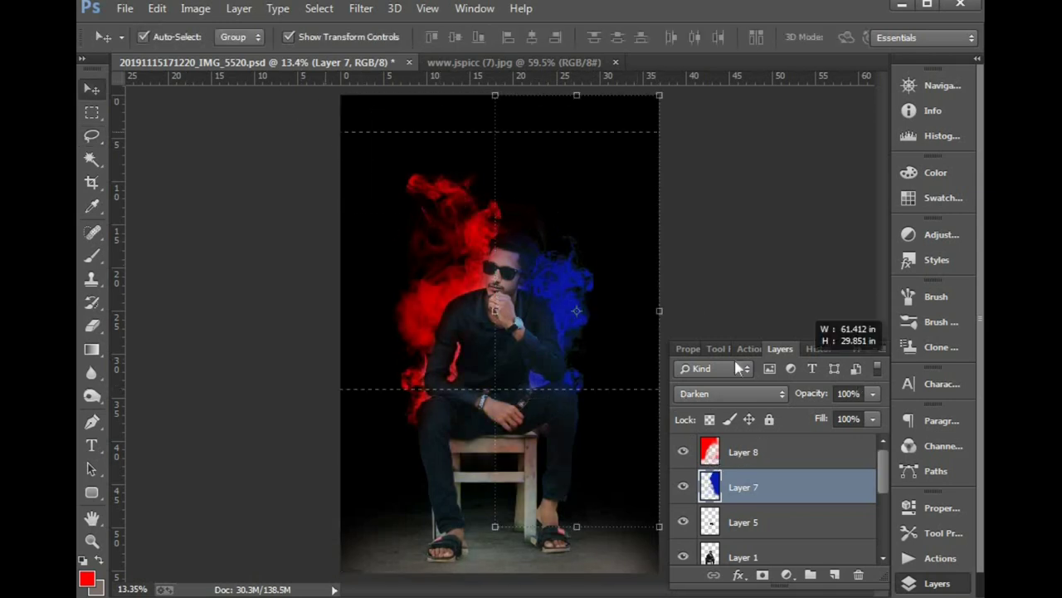
scroll(471, 306, "up", 3)
key("e")
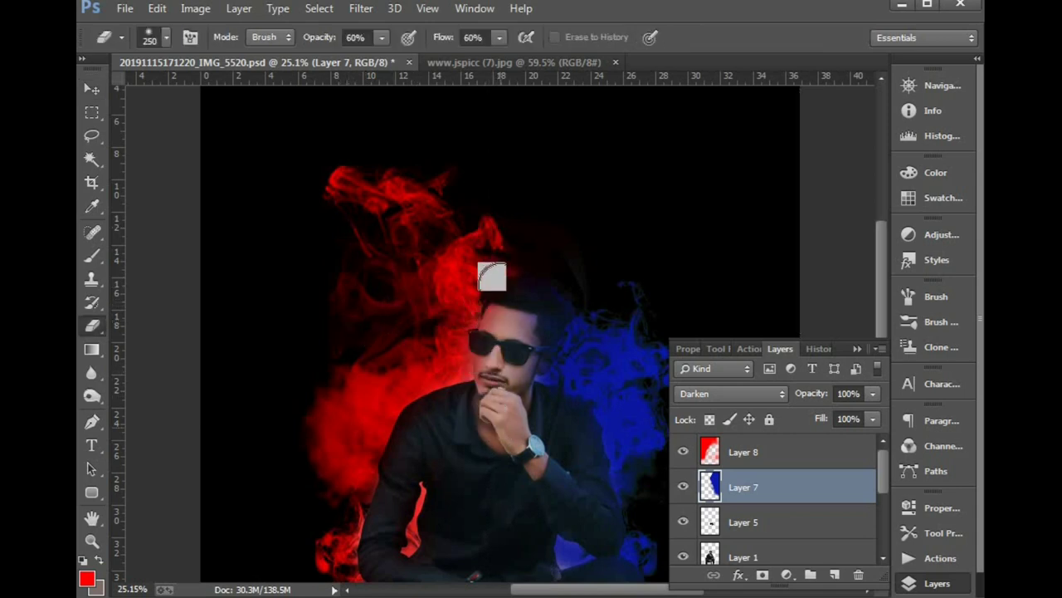
- Reframe on the man's head and make red smoke Layer 8 active
scroll(490, 315, "down", 3)
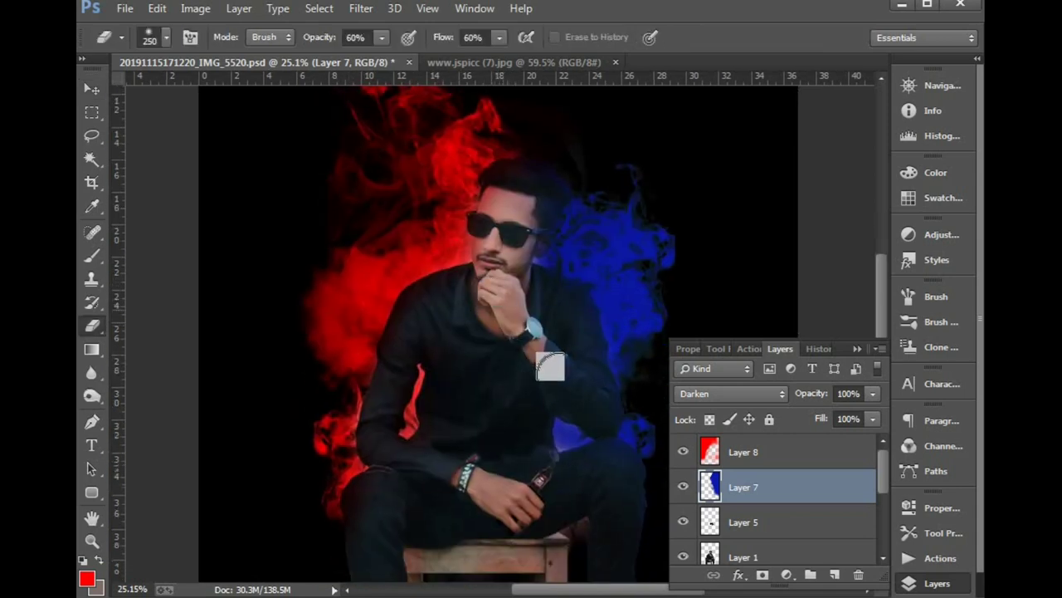
scroll(523, 373, "down", 1)
scroll(547, 421, "down", 2)
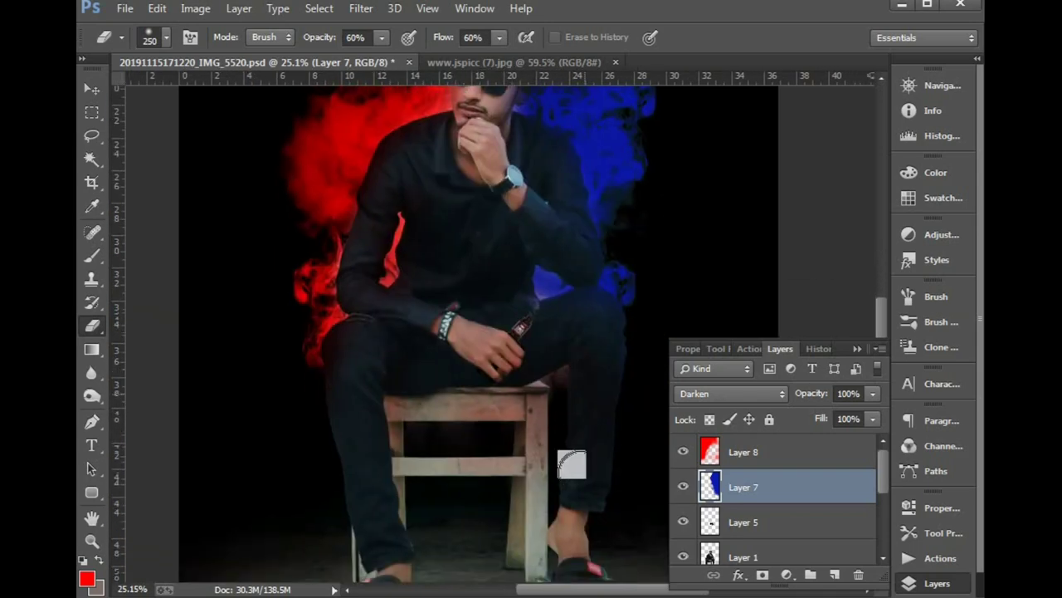
scroll(570, 460, "down", 3)
left_click_drag(350, 334, 371, 440)
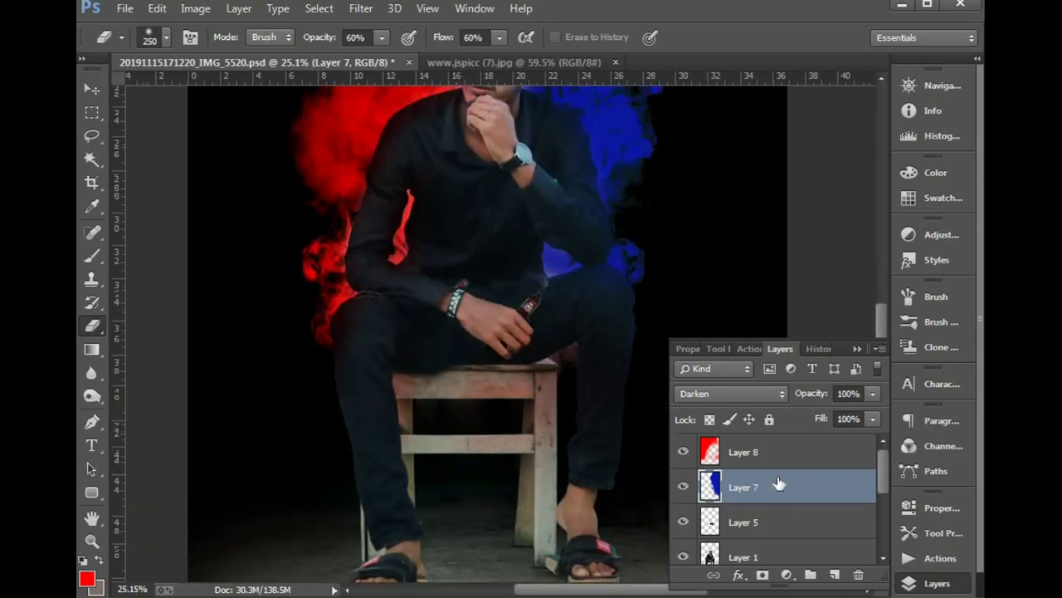
left_click(772, 452)
- Pan and zoom to frame the man's head and upper body
scroll(438, 254, "right", 4)
scroll(439, 254, "left", 4)
scroll(448, 299, "up", 5)
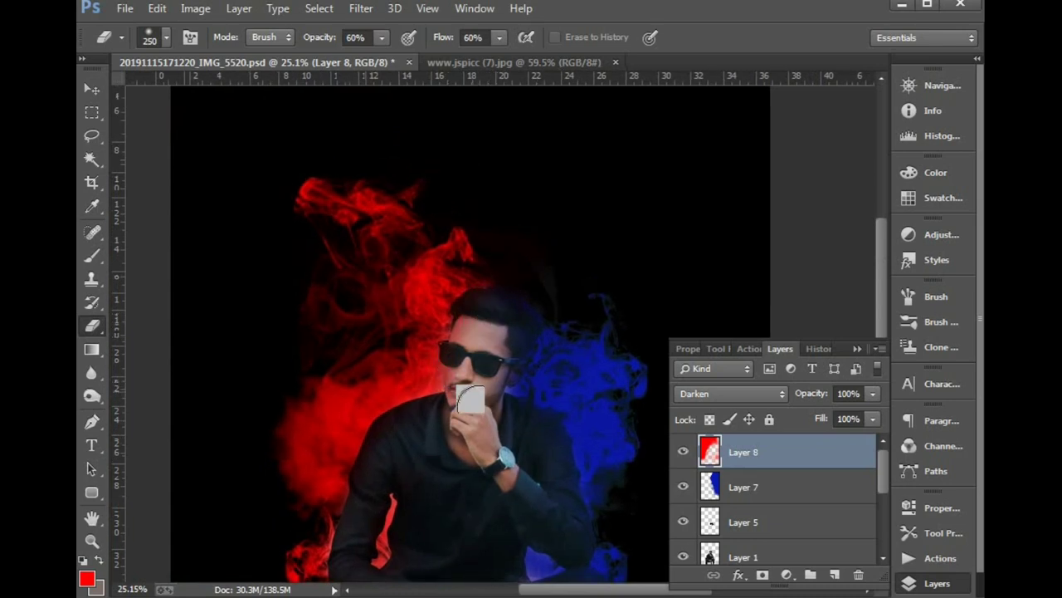
scroll(473, 382, "down", 1)
scroll(432, 352, "down", 1)
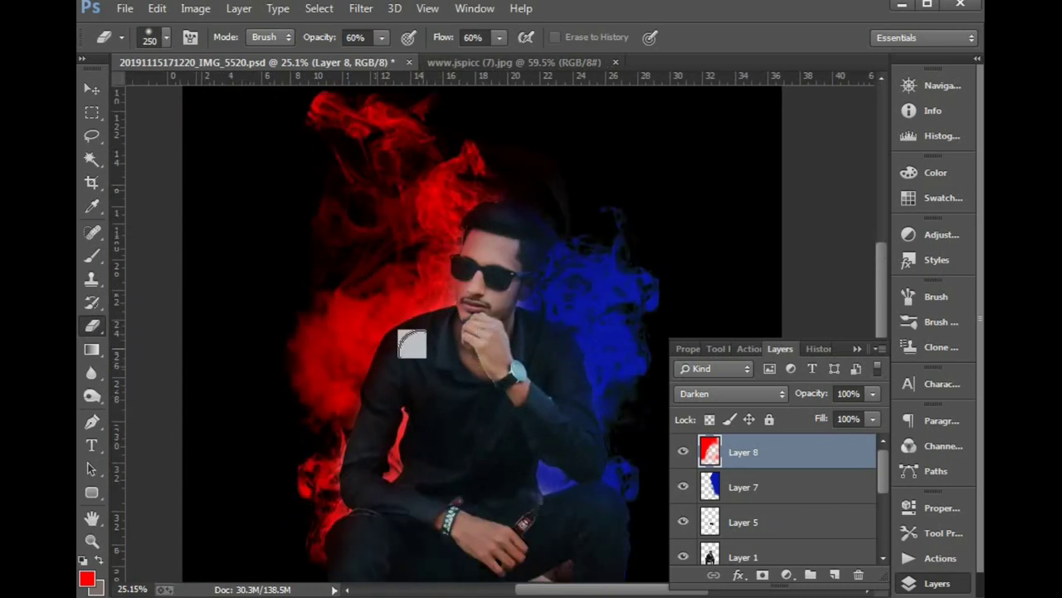
scroll(417, 324, "down", 1)
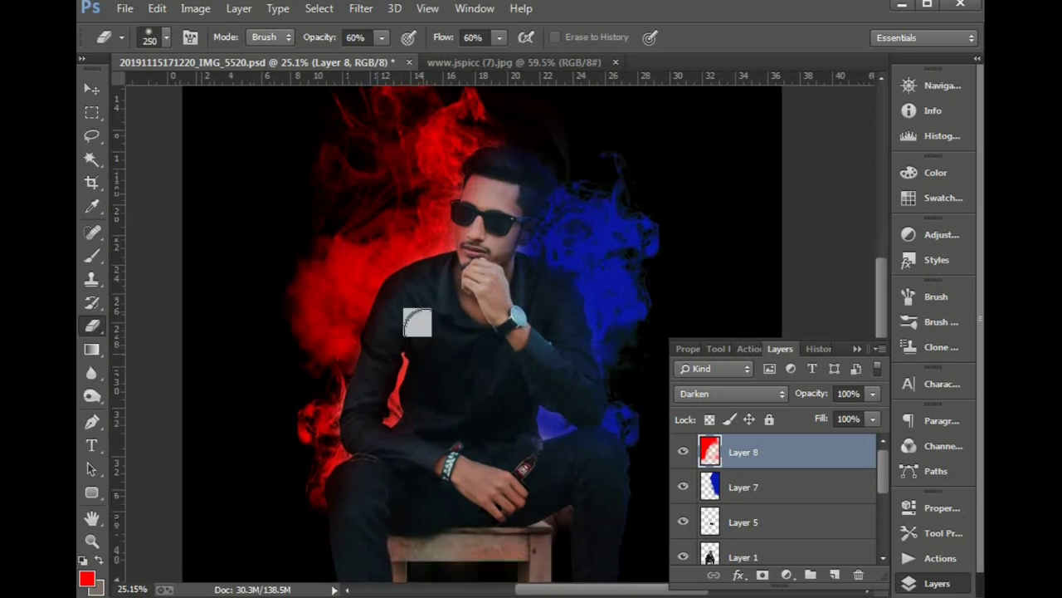
scroll(453, 420, "down", 1)
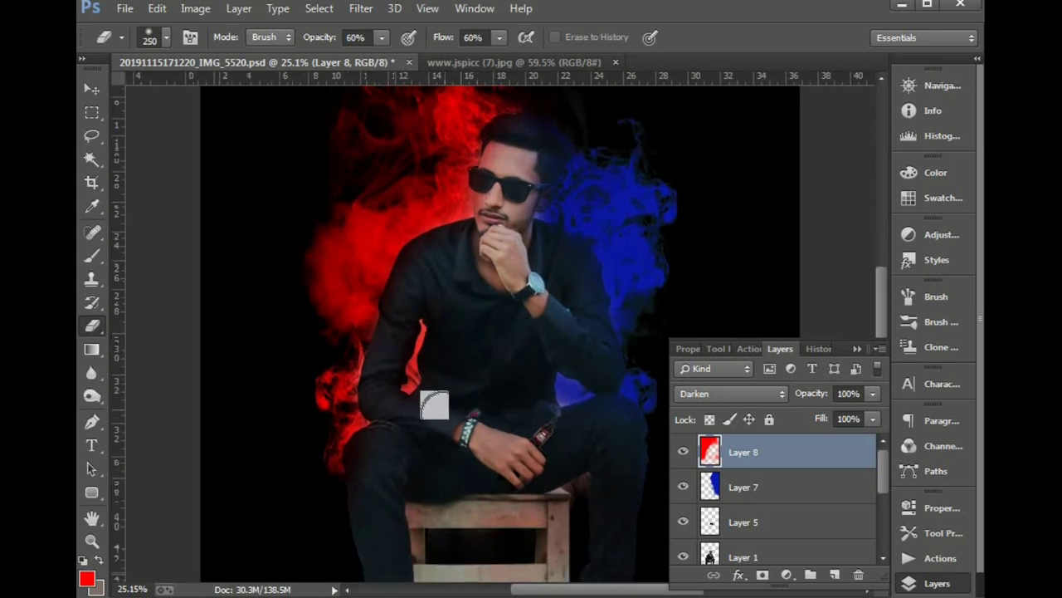
scroll(419, 404, "down", 1)
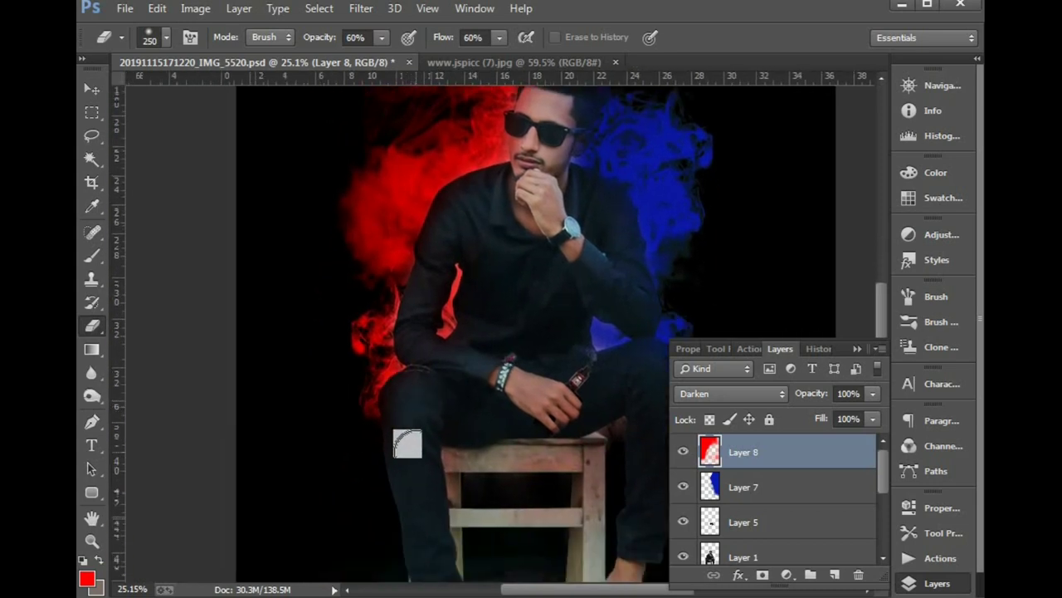
scroll(406, 444, "down", 1)
scroll(381, 390, "up", 3)
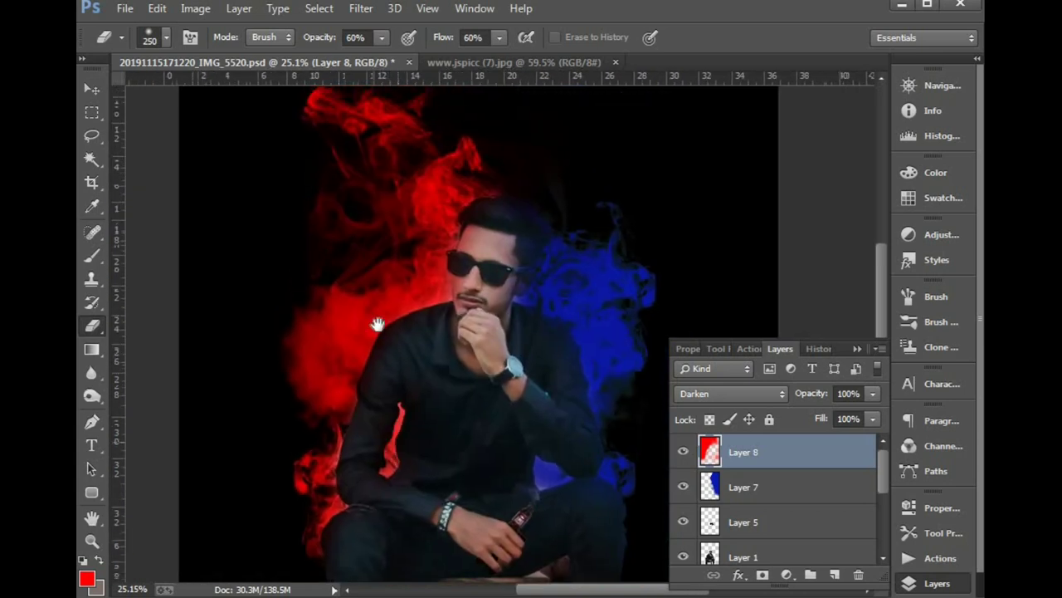
left_click_drag(378, 323, 357, 427)
scroll(390, 361, "down", 1)
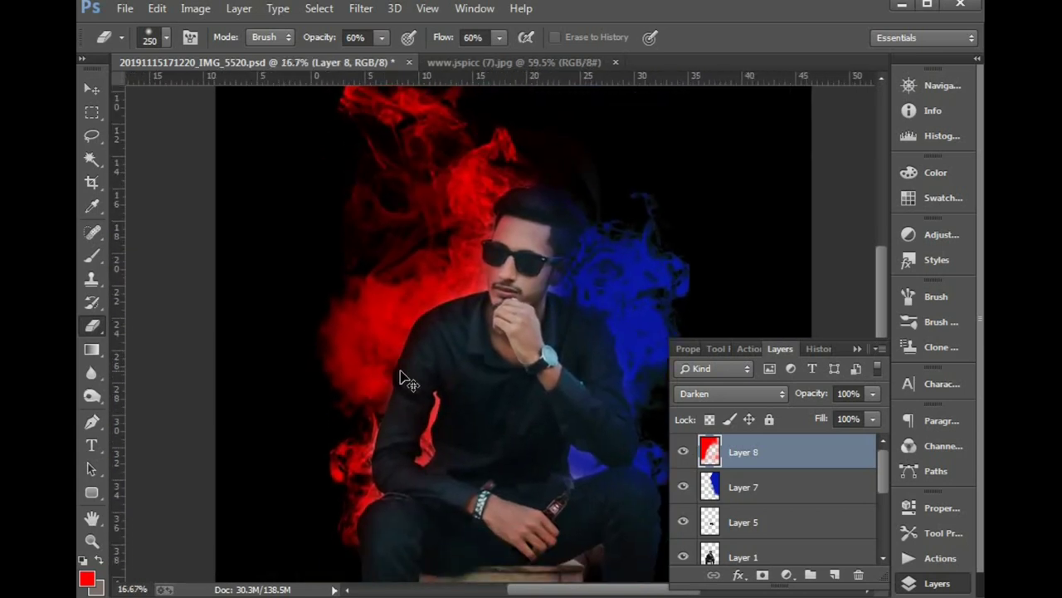
- Erase red smoke left of the shoulder with an 800 eraser, then undo it back to full strength
key("bracketright")
key("bracketright")
key("bracketright")
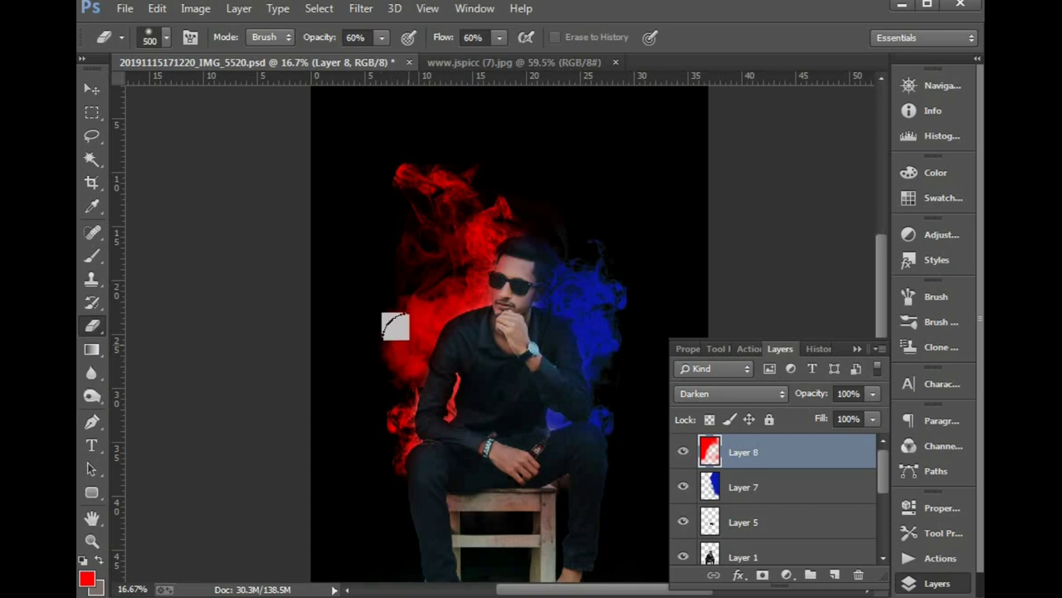
left_click(406, 332)
key("ctrl+z")
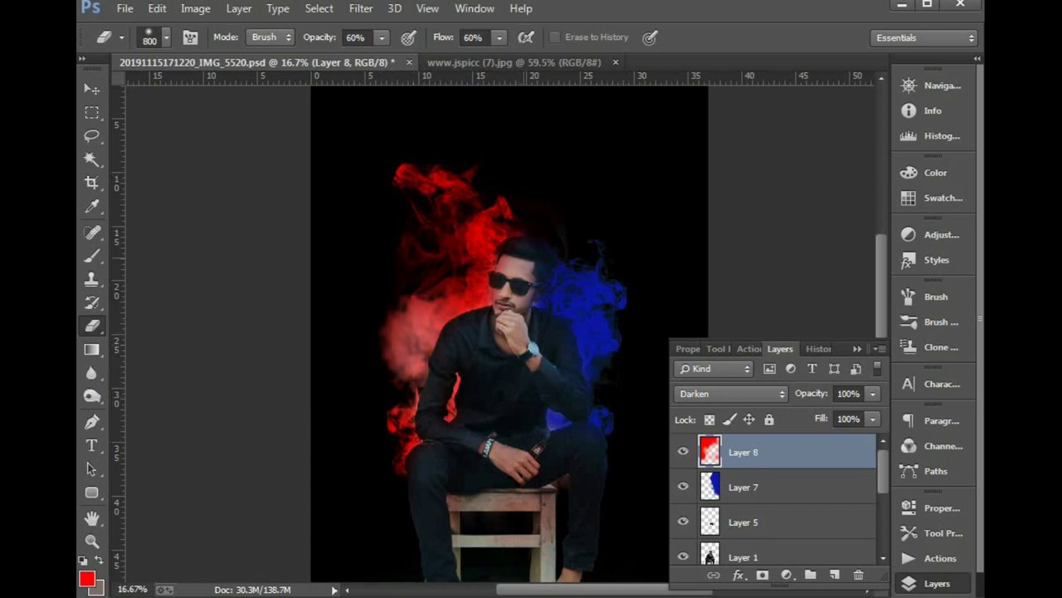
key("ctrl+alt+z")
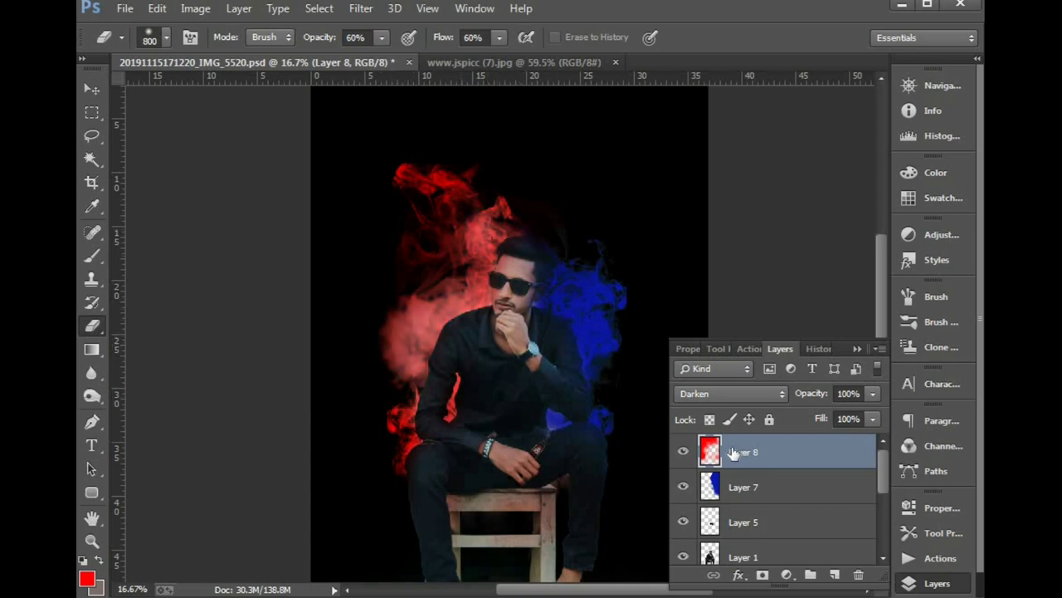
key("ctrl+alt+z")
key("ctrl+alt+z")
key("ctrl+alt+z")
key("ctrl+alt+z")
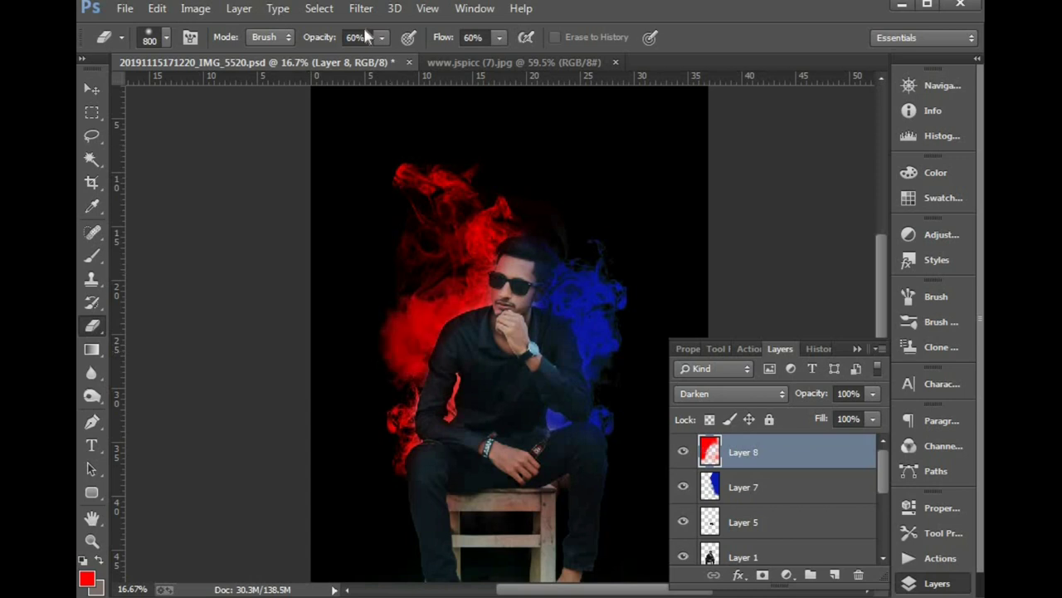
- At 30% eraser strength, fade the red smoke's top edge, shoulder area and lower left
key("Tab")
type("30")
key("Return")
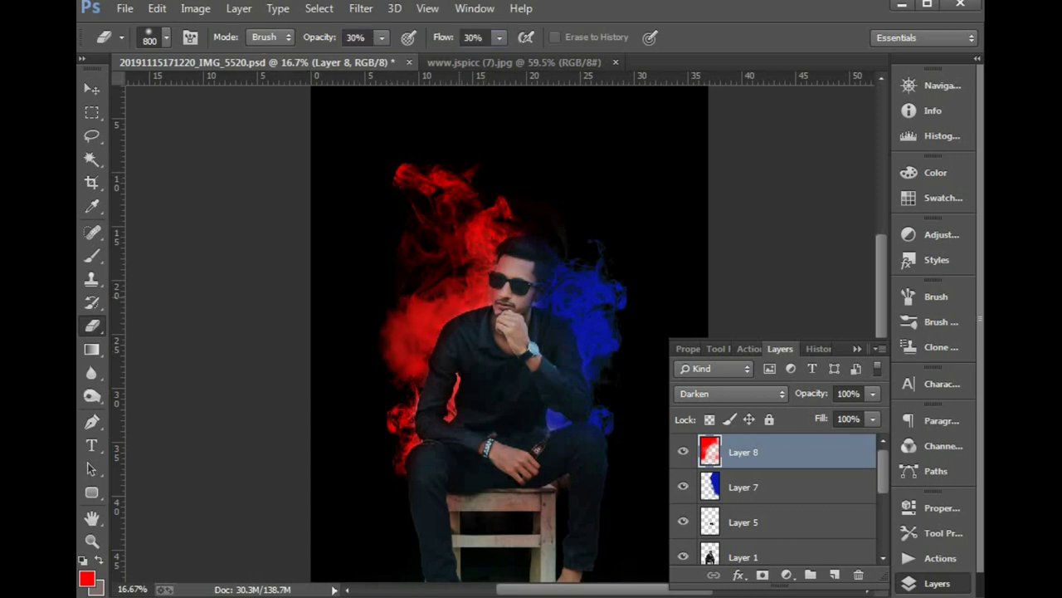
left_click_drag(407, 174, 456, 187)
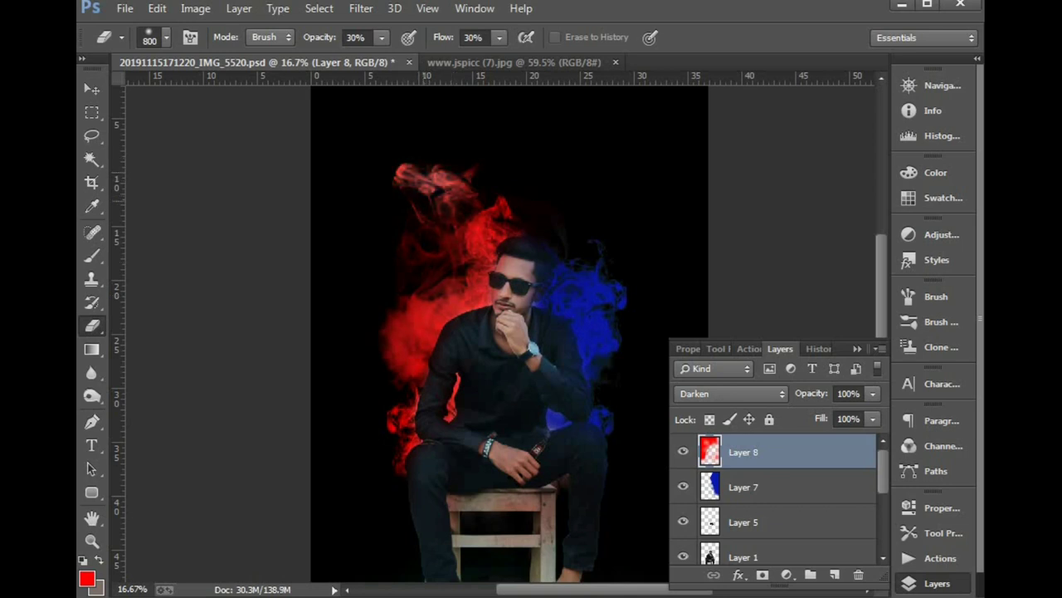
left_click_drag(415, 309, 452, 301)
left_click_drag(408, 440, 404, 399)
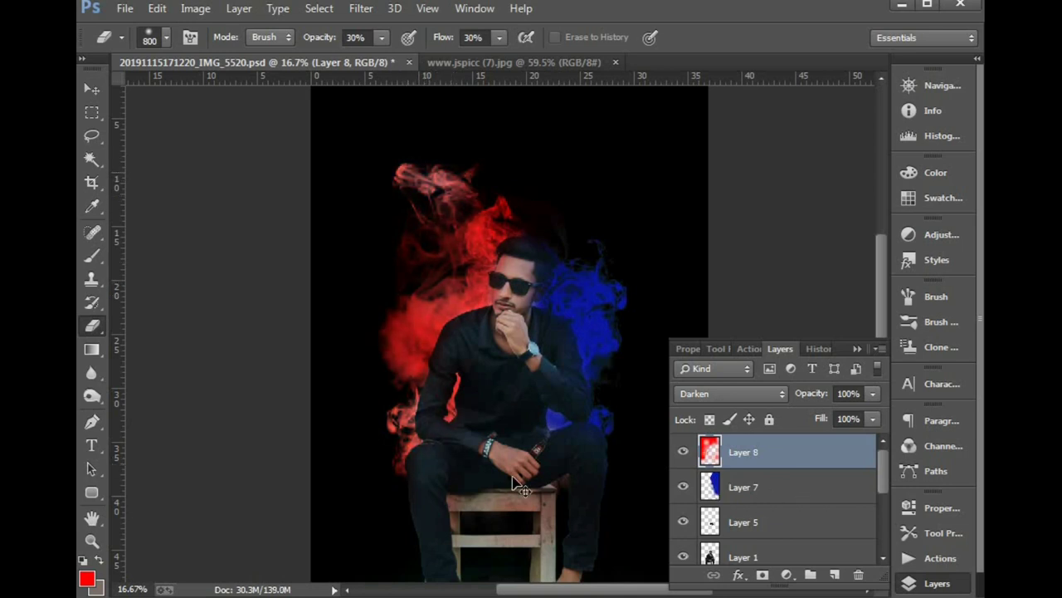
left_click_drag(352, 483, 344, 444)
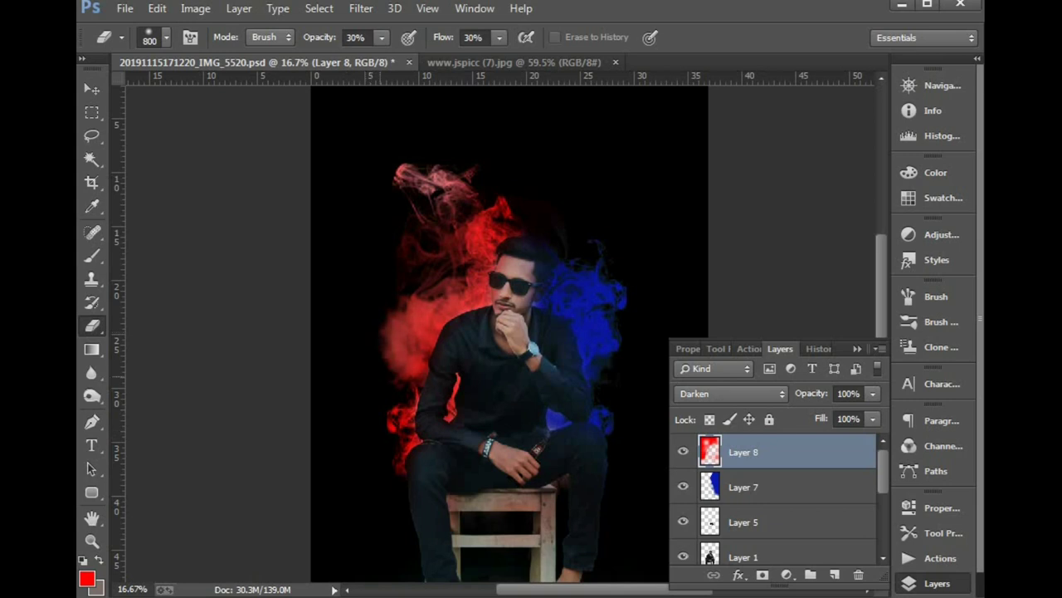
- On blue smoke Layer 7, fade the right-side smoke with a smaller brush and zoom out
left_click(742, 488)
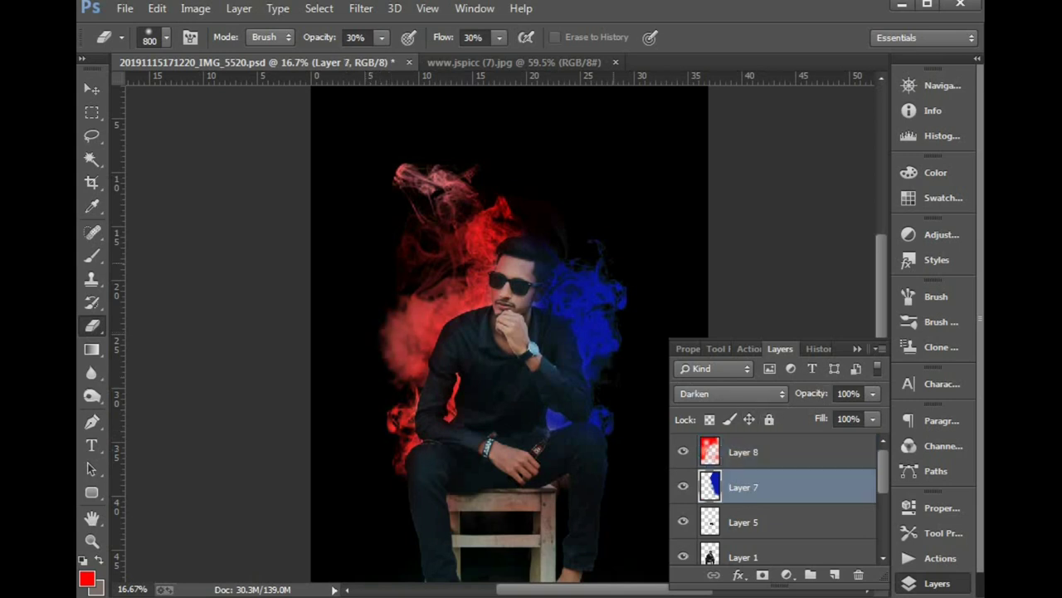
left_click_drag(598, 282, 585, 357)
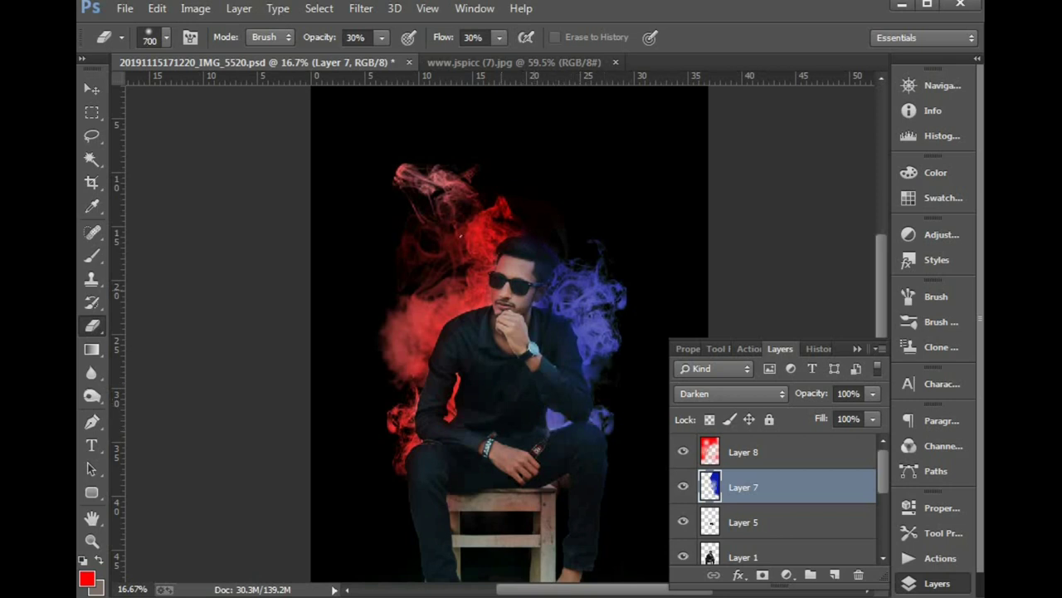
key("bracketleft")
key("bracketleft")
key("bracketleft")
key("ctrl+minus")
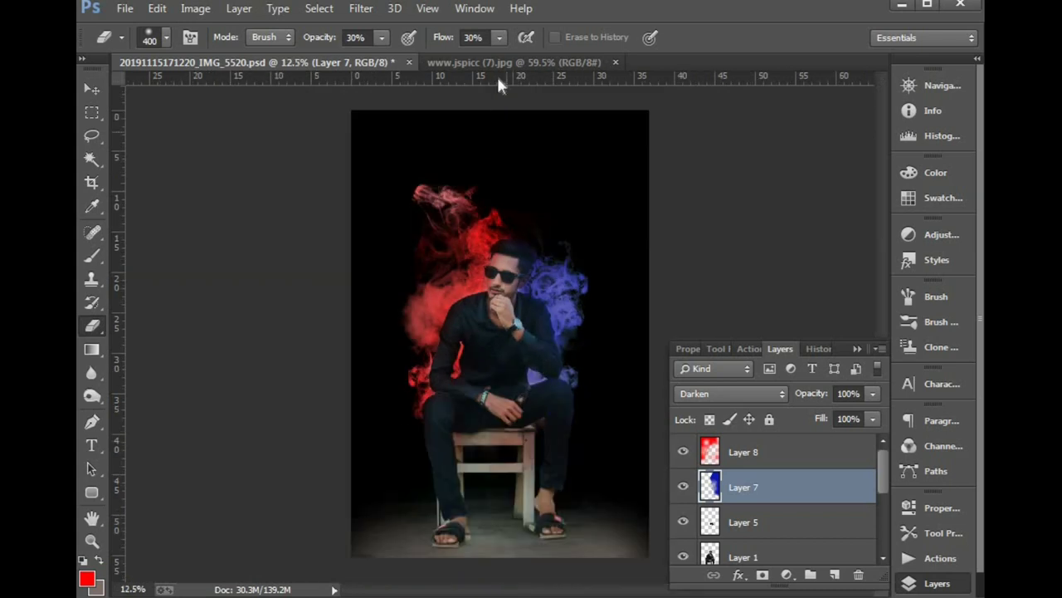
- Copy the orange glow image in as Layer 9, move it to the bottom, and enlarge it
key("v")
left_click(485, 62)
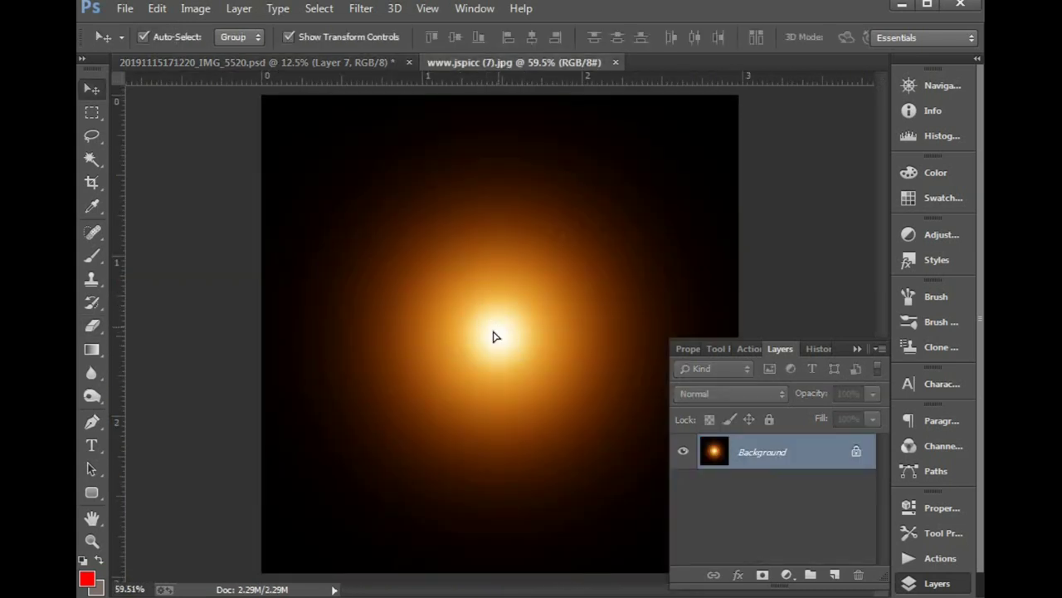
left_click_drag(495, 336, 479, 288)
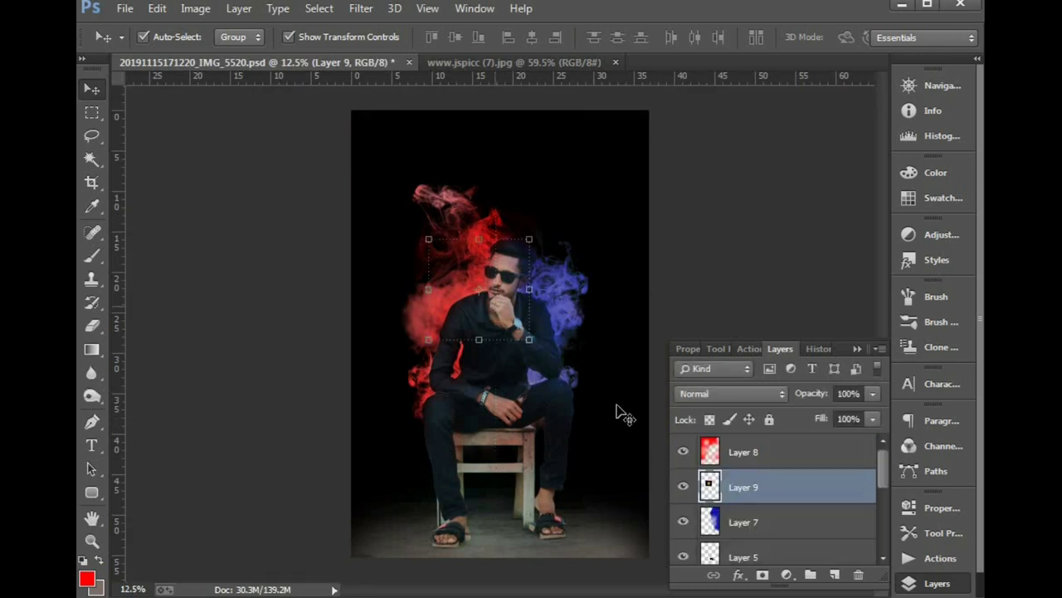
mouse_move(742, 487)
left_mouse_down()
mouse_move(741, 568)
mouse_move(728, 549)
mouse_move(727, 563)
left_mouse_up()
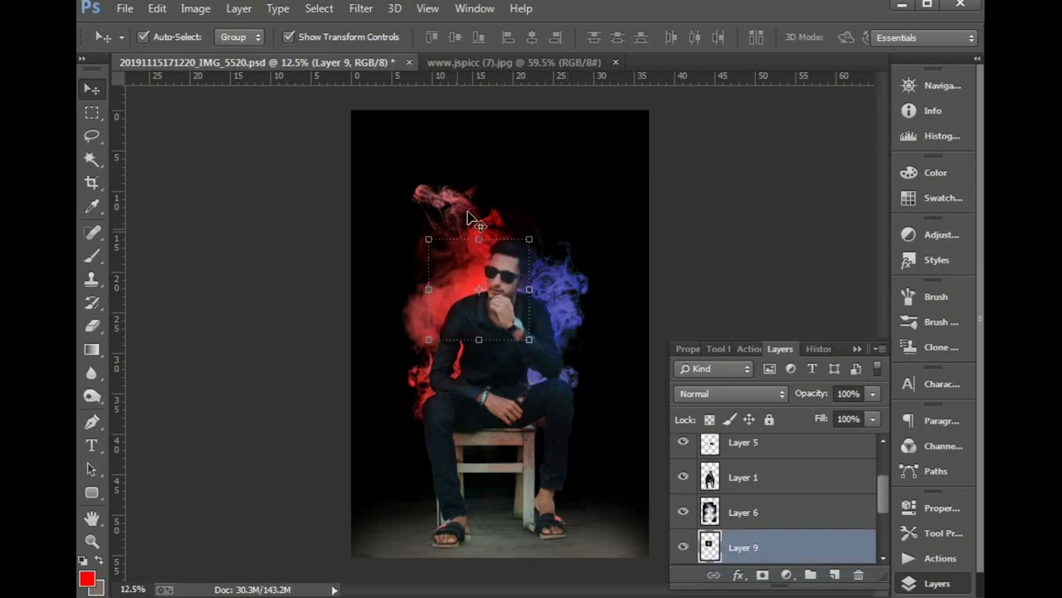
mouse_move(529, 239)
left_mouse_down()
mouse_move(609, 161)
mouse_move(575, 220)
mouse_move(669, 158)
left_mouse_up()
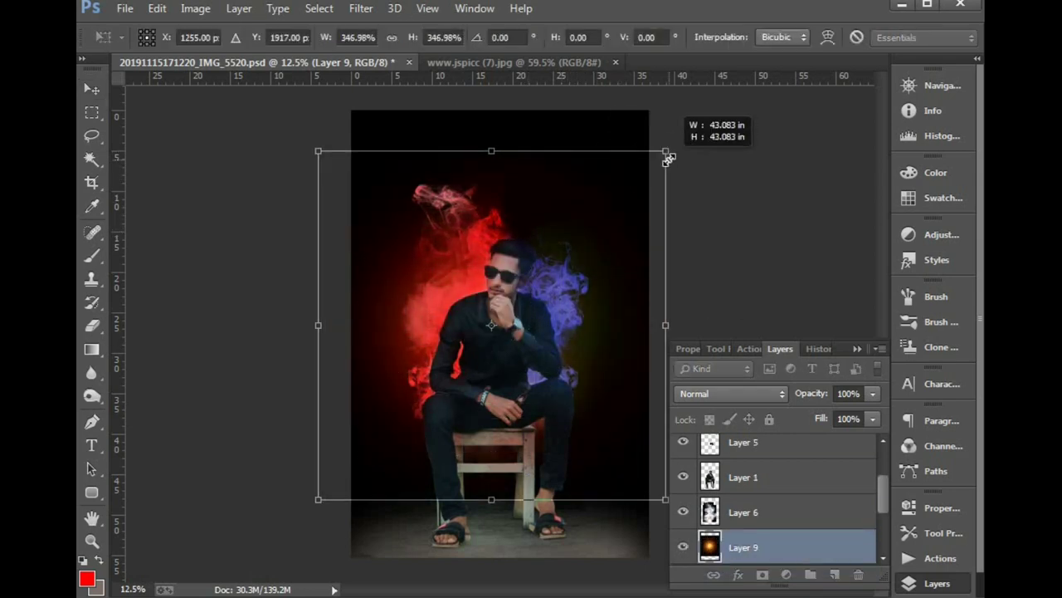
key("Return")
- Try Multiply then Screen on the glow, enlarge it slightly, and lower opacity to 44%
left_click(747, 393)
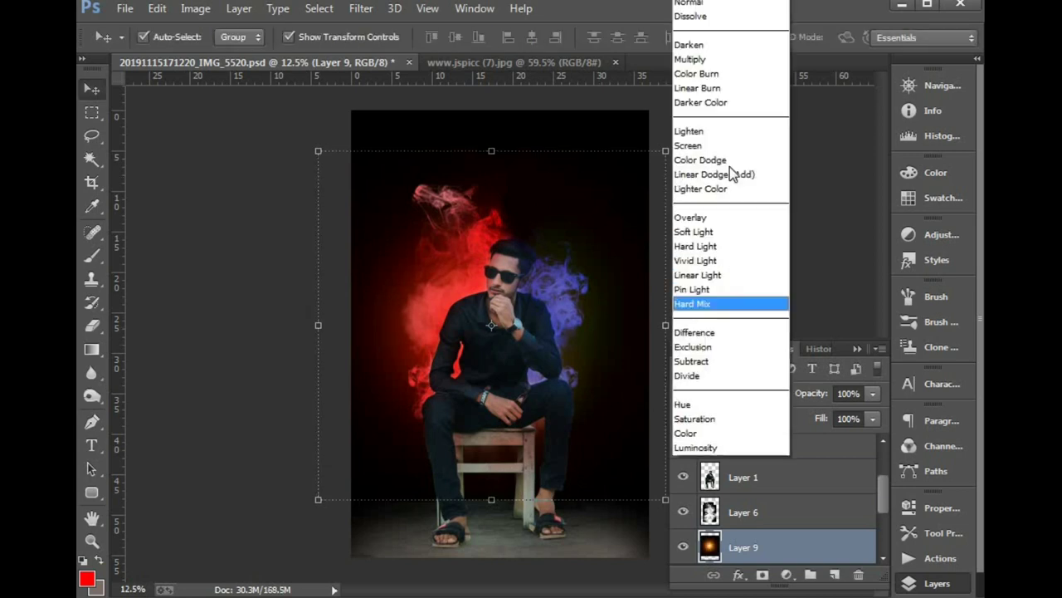
left_click(710, 59)
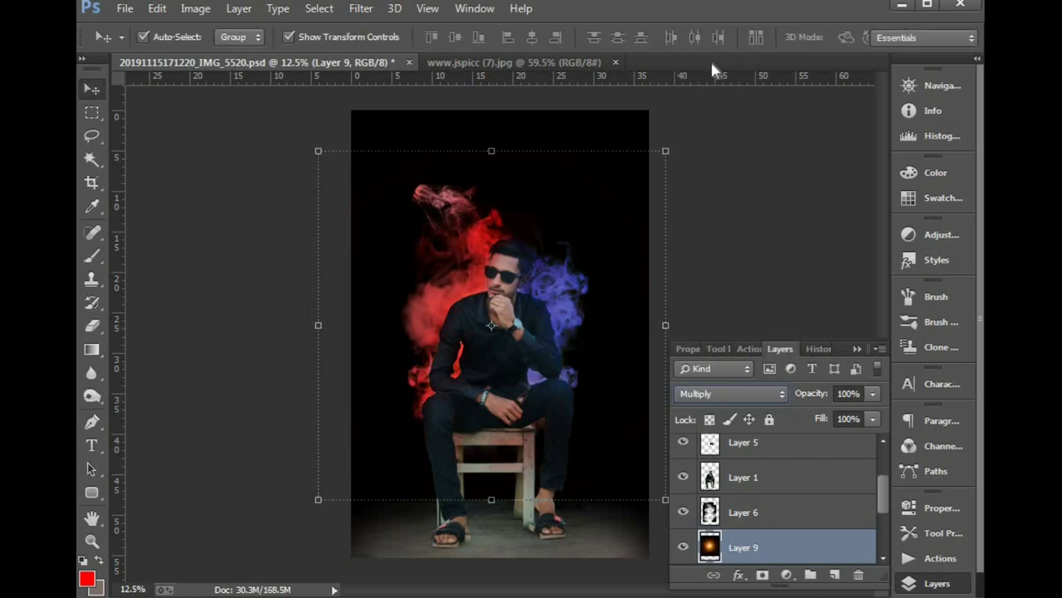
mouse_move(666, 151)
left_mouse_down()
mouse_move(701, 118)
mouse_move(679, 138)
left_mouse_up()
key("Return")
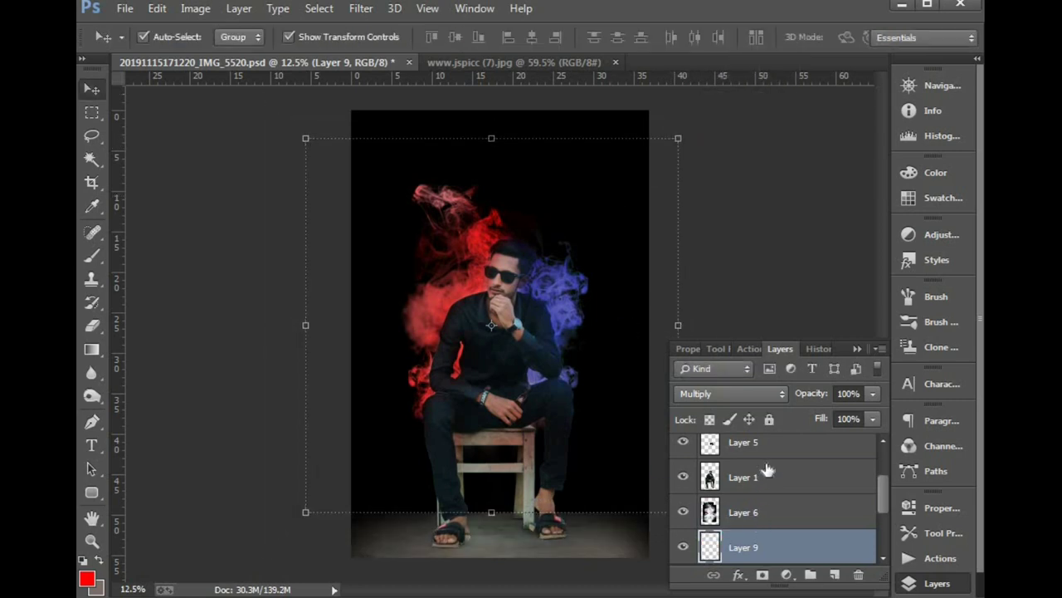
left_click(758, 393)
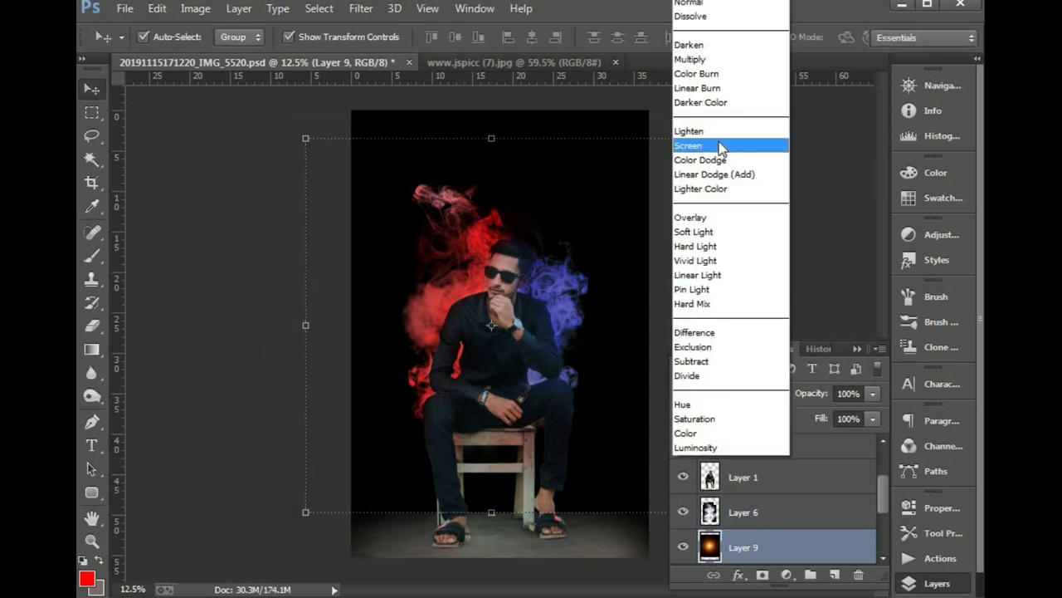
left_click(720, 146)
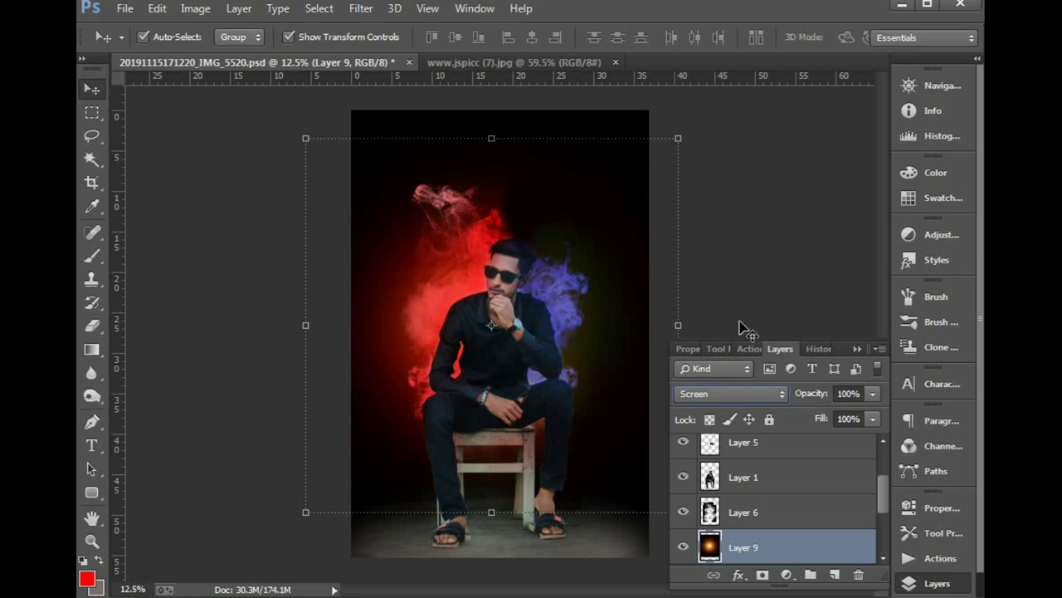
left_click_drag(807, 398, 781, 399)
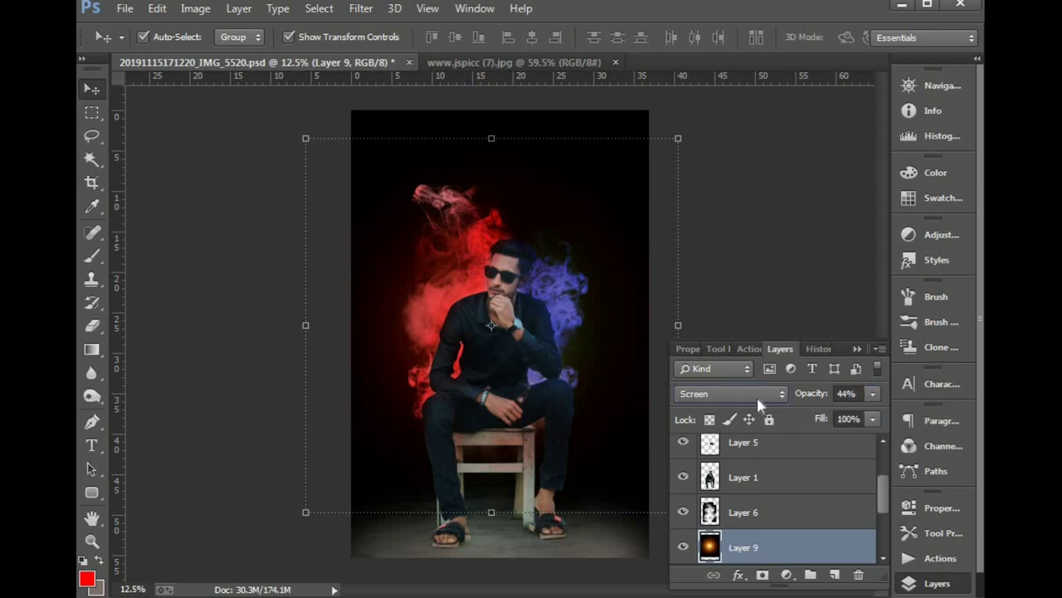
- Cycle through blend modes and settle the glow layer on Lighten
left_click(756, 395)
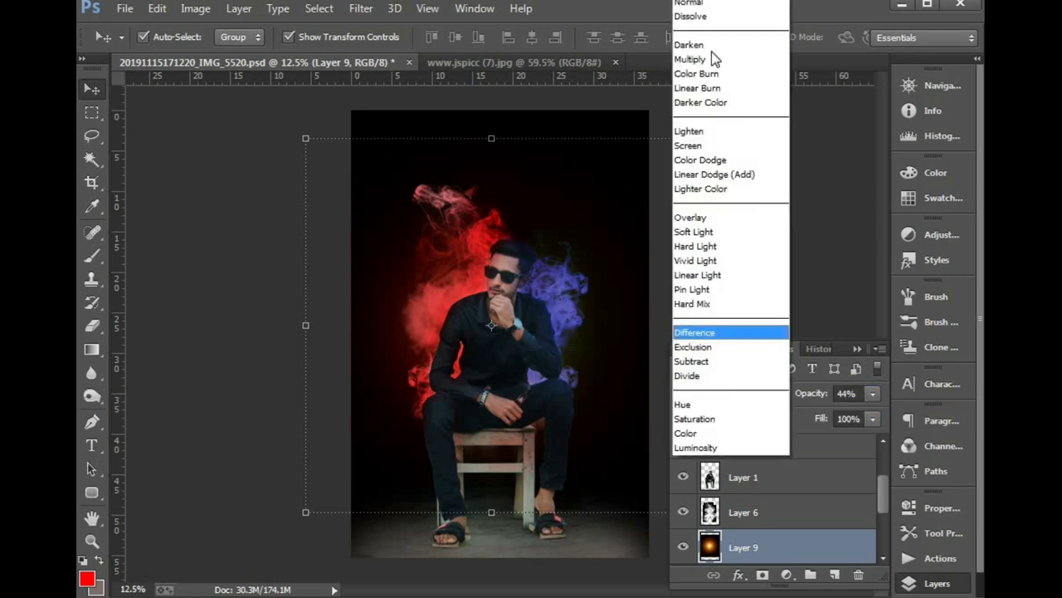
left_click(709, 131)
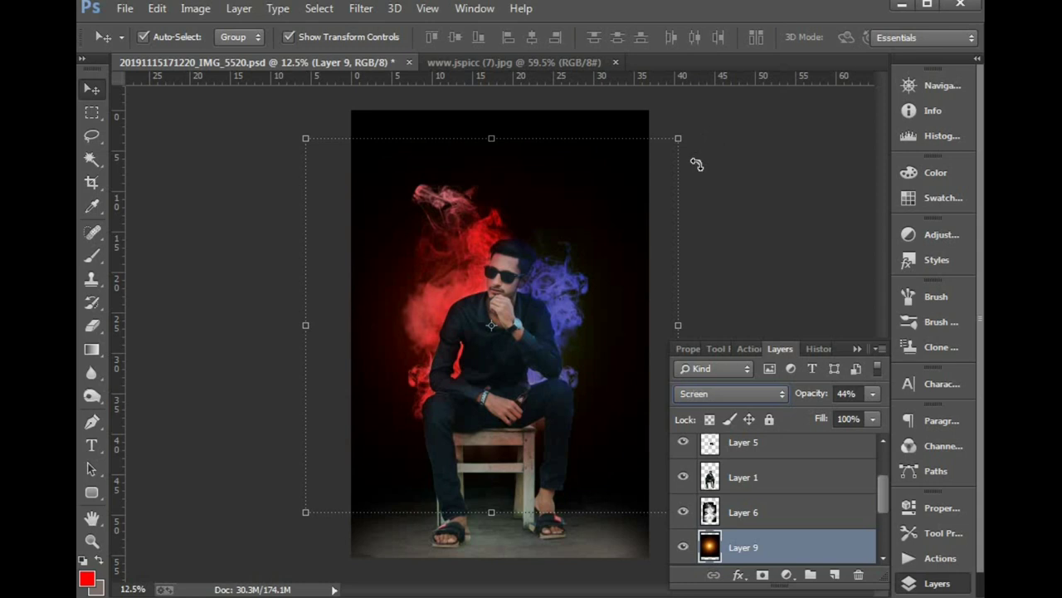
key("Down")
key("Down")
key("Down")
key("Down")
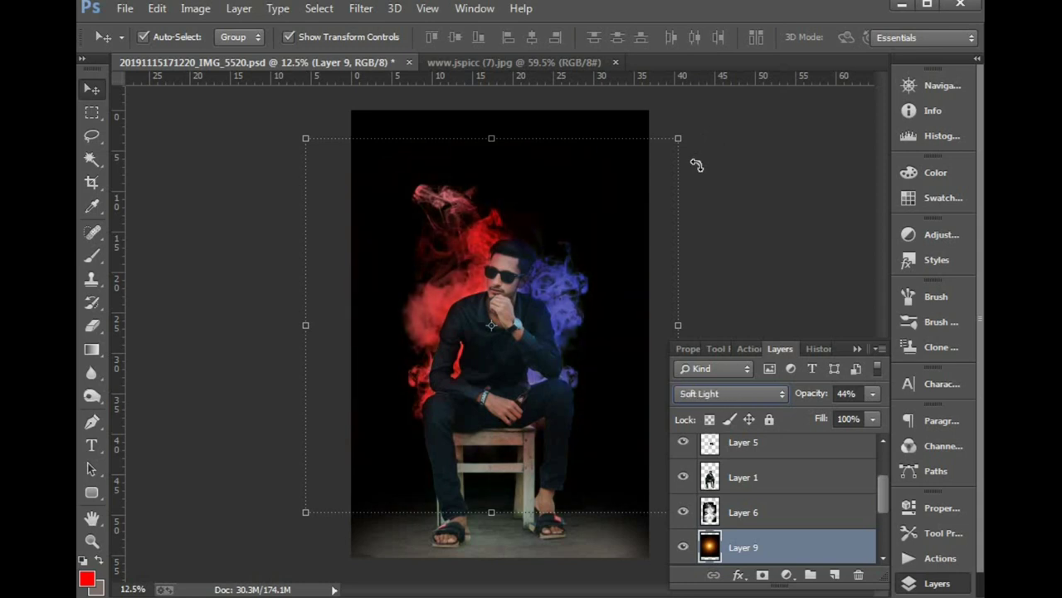
key("Up")
key("Up")
key("Up")
key("Down")
key("Down")
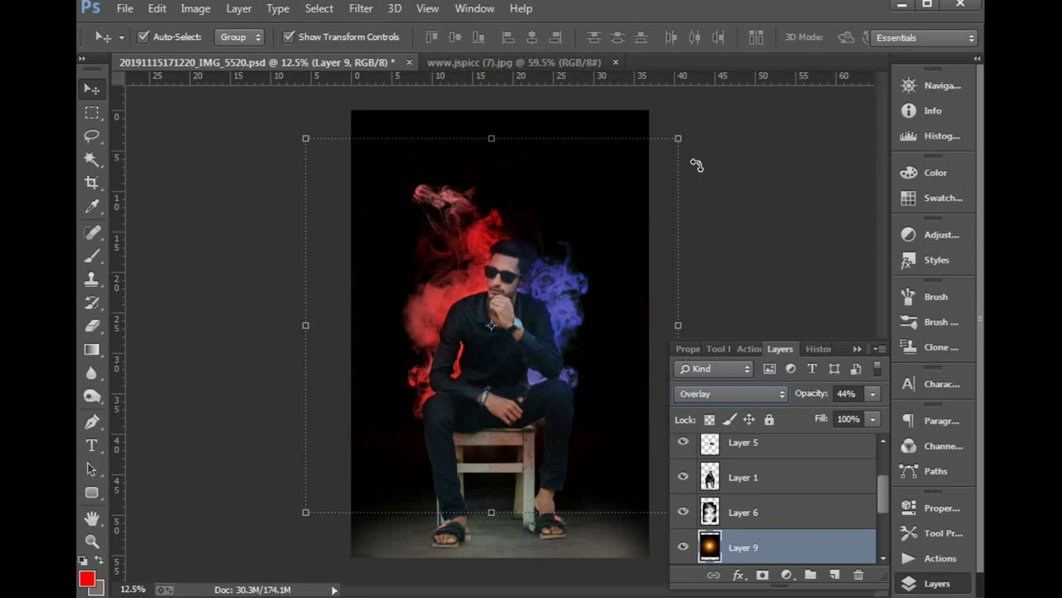
key("Down")
key("Down")
key("Up")
key("Up")
key("Up")
key("Up")
key("Up")
key("Up")
key("Up")
key("Down")
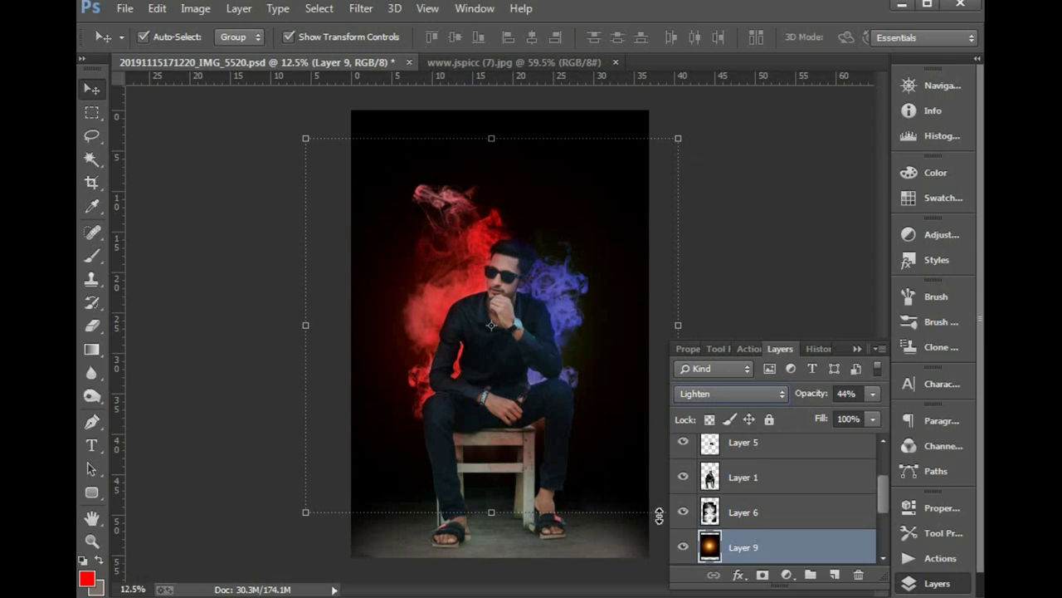
key("Tab")
- Select glow Layer 9, enlarge it from both corners and shift it up-left
right_click(657, 410)
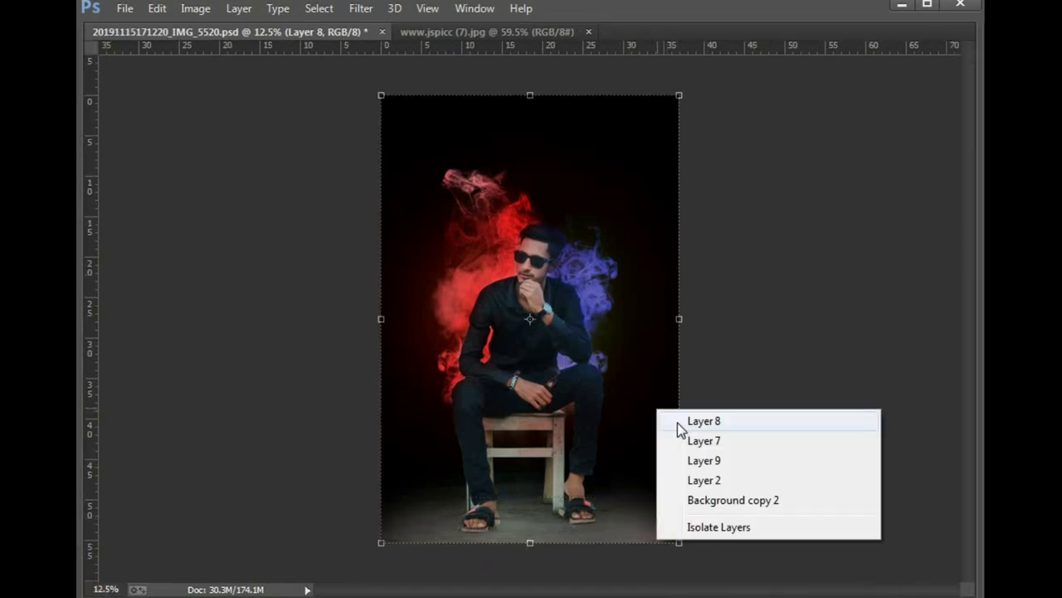
left_click(677, 422)
key("ctrl+minus")
key("Tab")
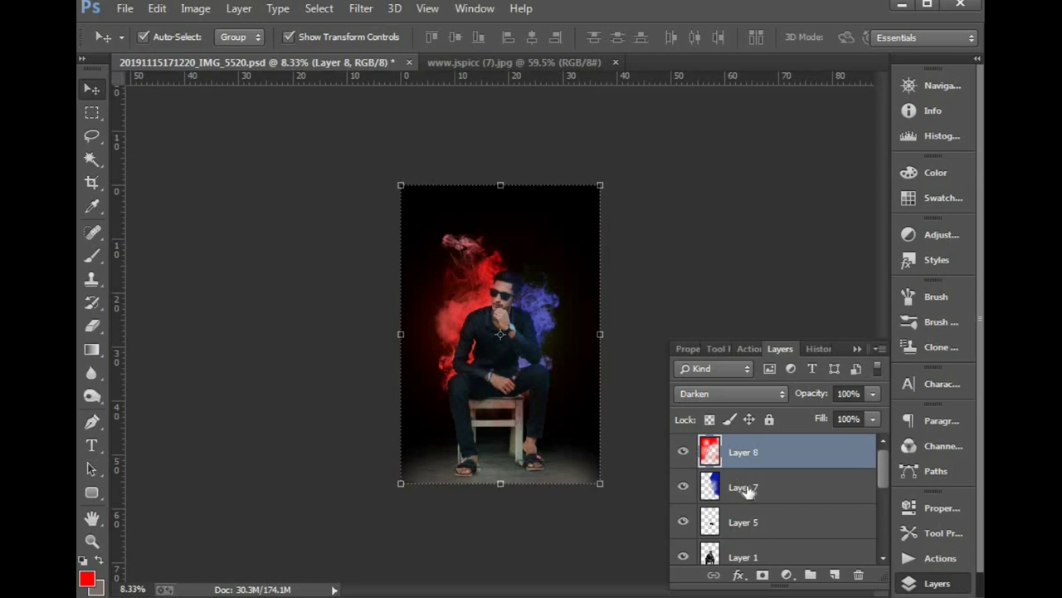
scroll(747, 498, "down", 2)
left_click(751, 544)
key("Tab")
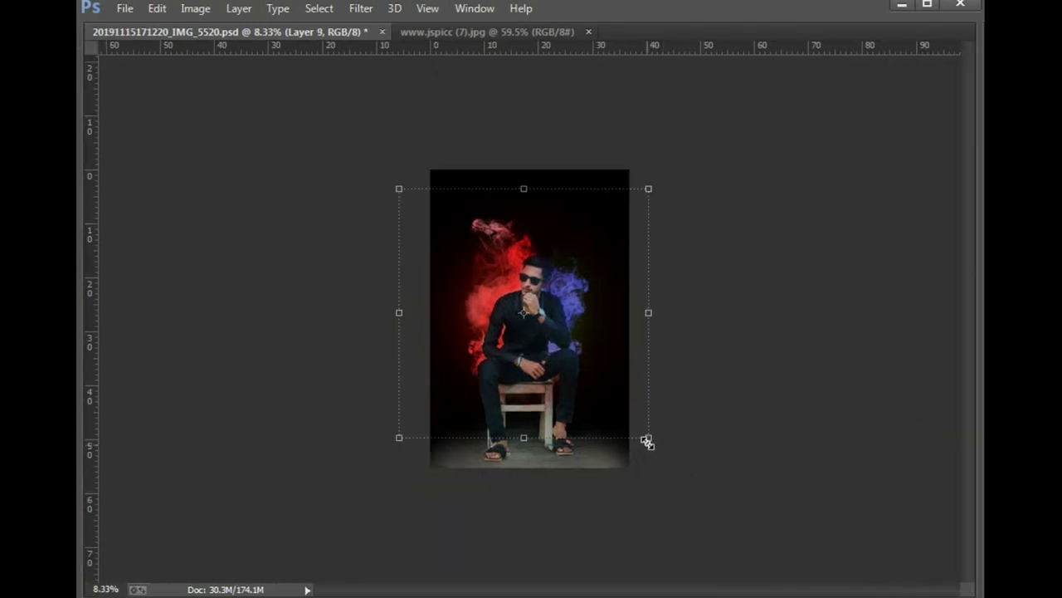
left_click_drag(648, 440, 665, 452)
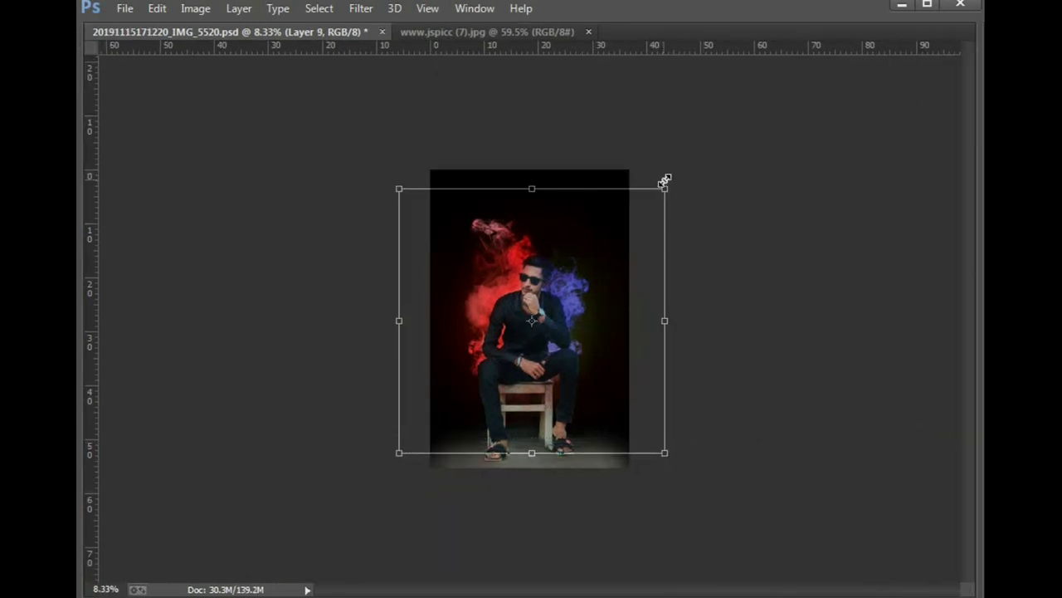
left_click_drag(665, 180, 672, 174)
left_click_drag(635, 212, 640, 186)
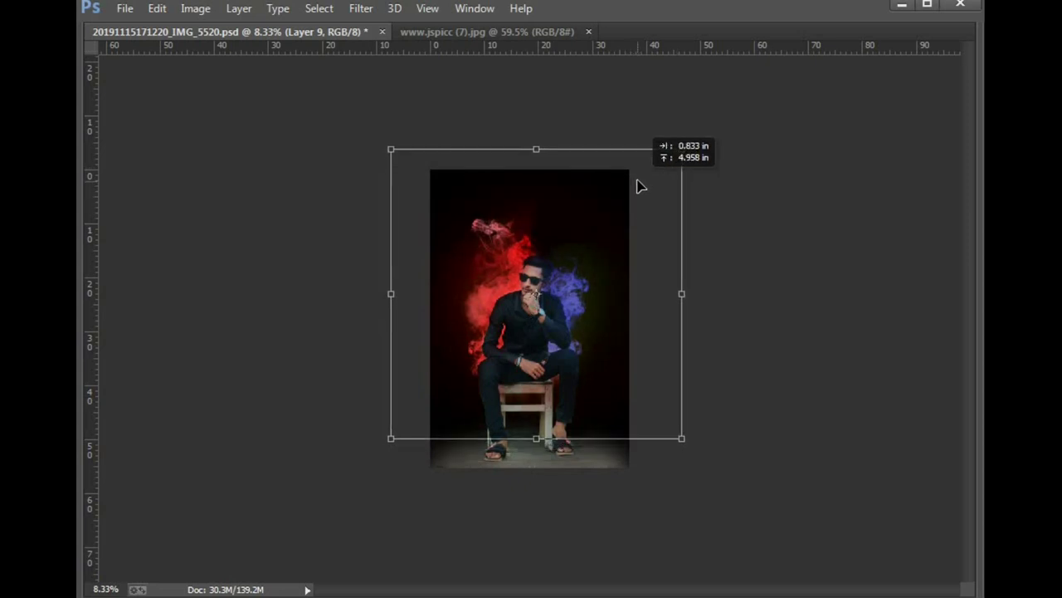
key("Return")
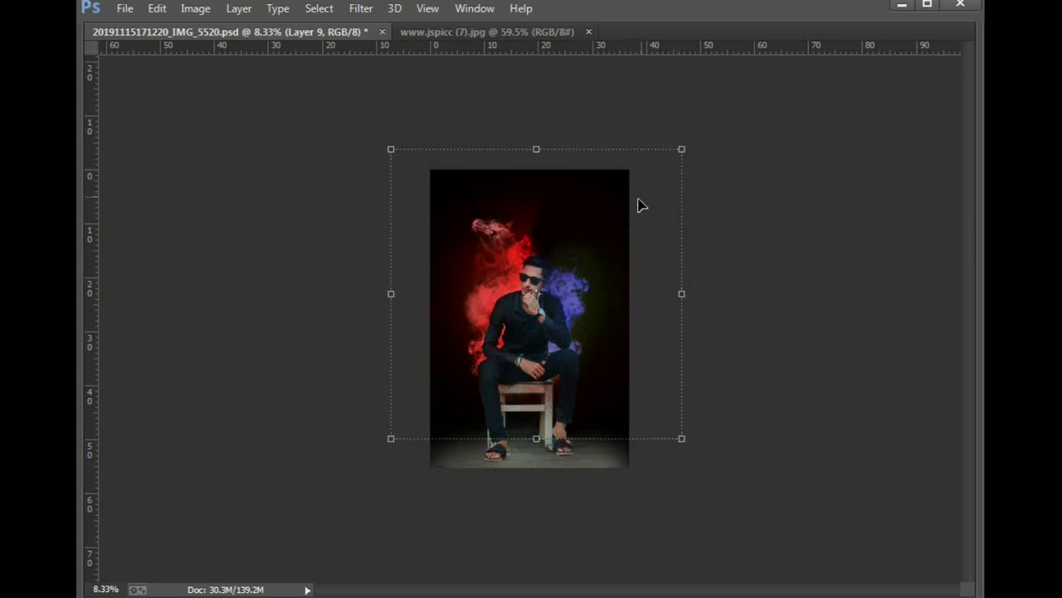
- Select the right part of the image and shift its hue by -81
left_click_drag(715, 193, 535, 528)
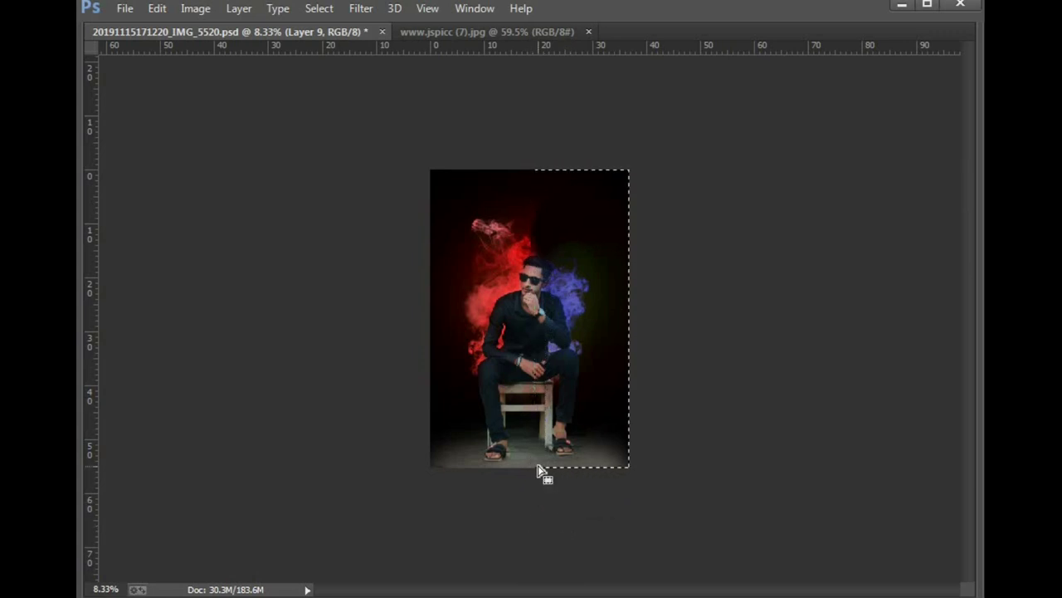
key("ctrl+u")
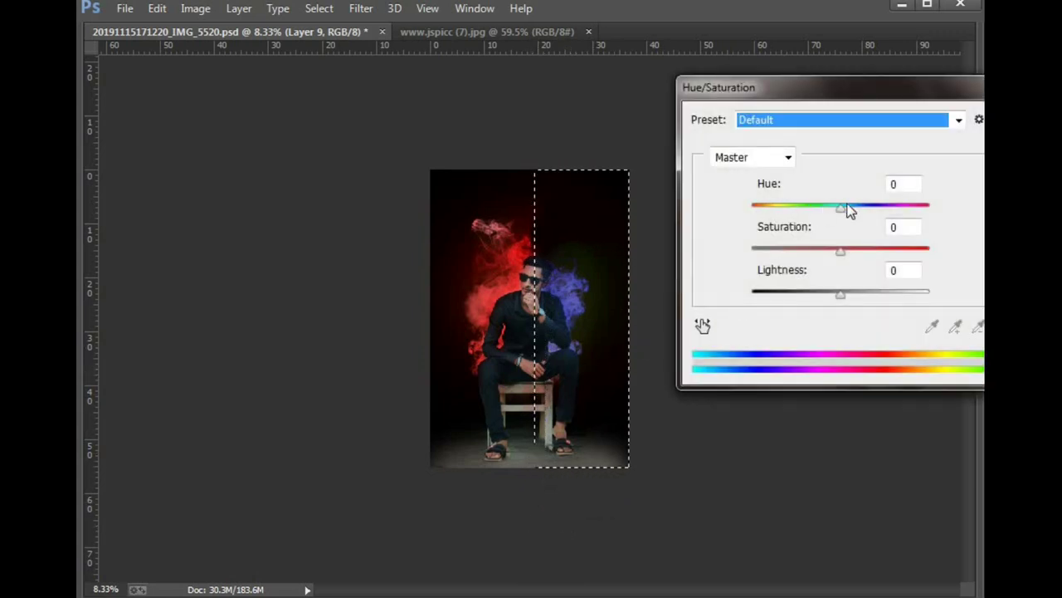
left_click_drag(848, 207, 795, 208)
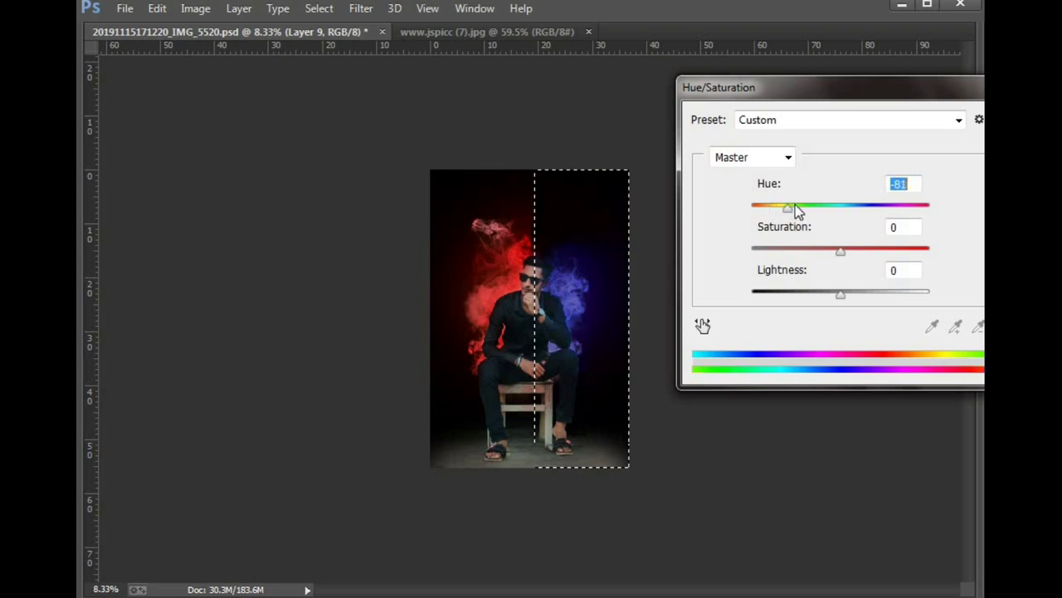
key("Return")
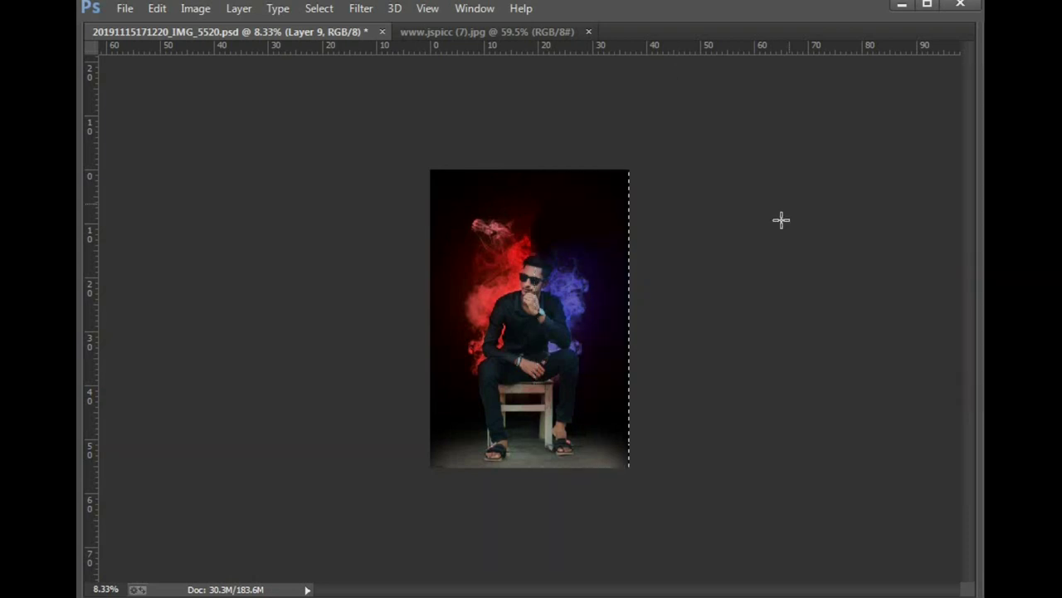
key("v")
key("Tab")
scroll(540, 301, "up", 3)
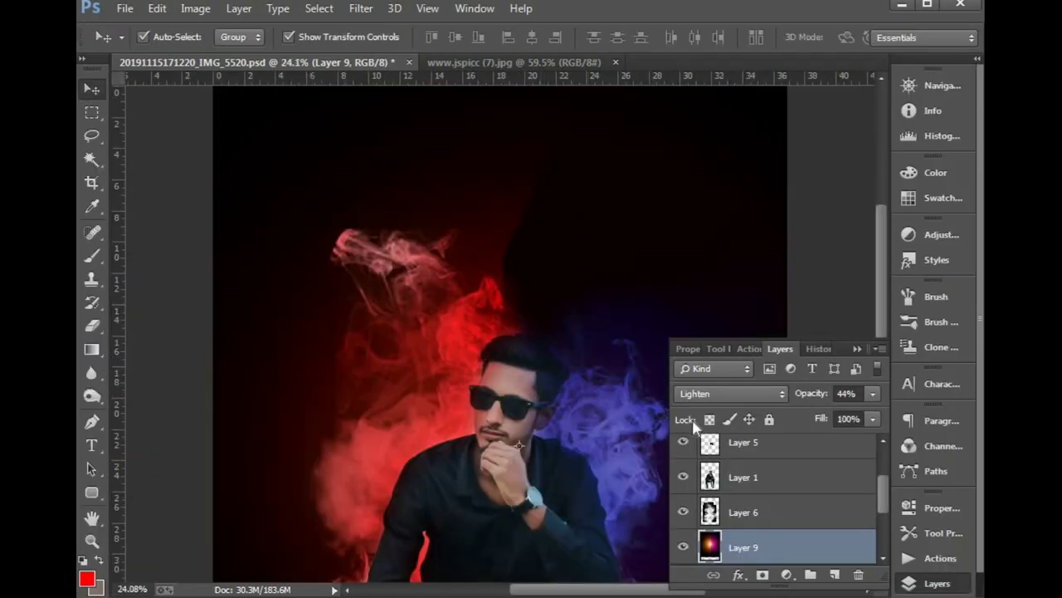
scroll(751, 506, "up", 3)
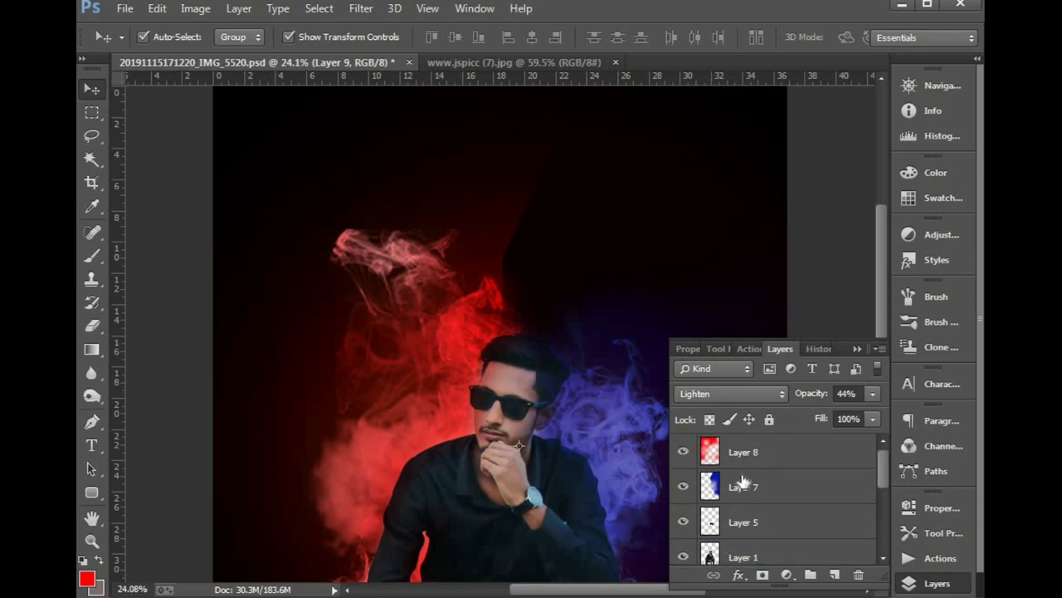
left_click(743, 483)
key("e")
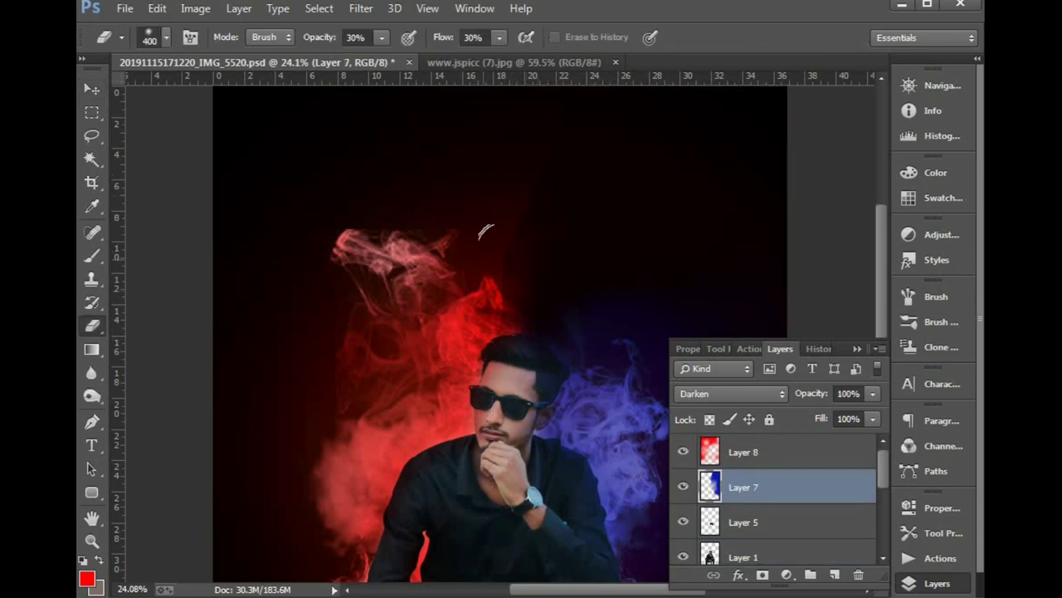
left_click_drag(624, 222, 465, 296)
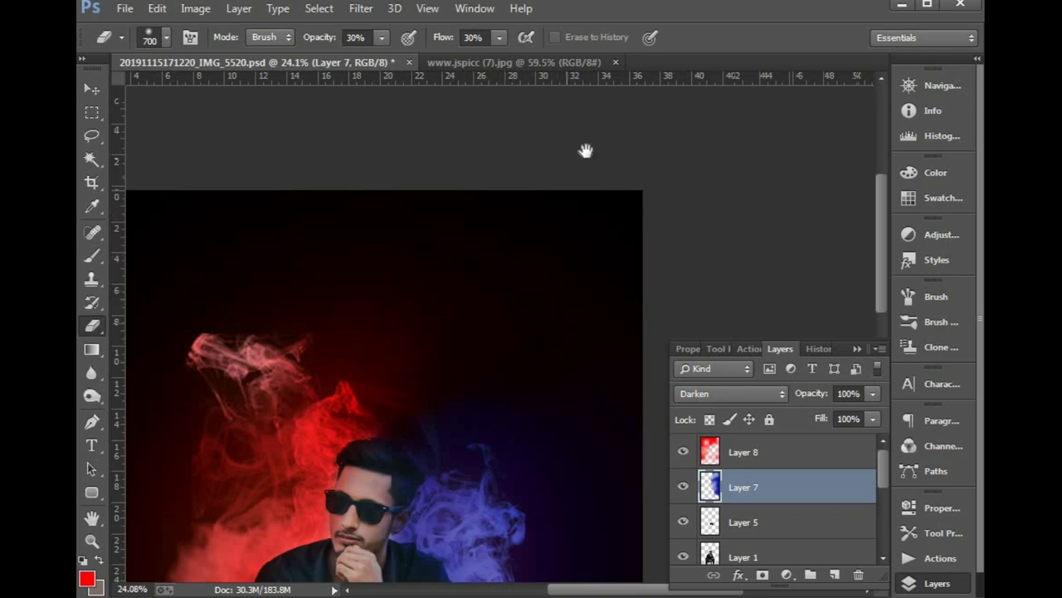
left_click_drag(586, 151, 609, 4)
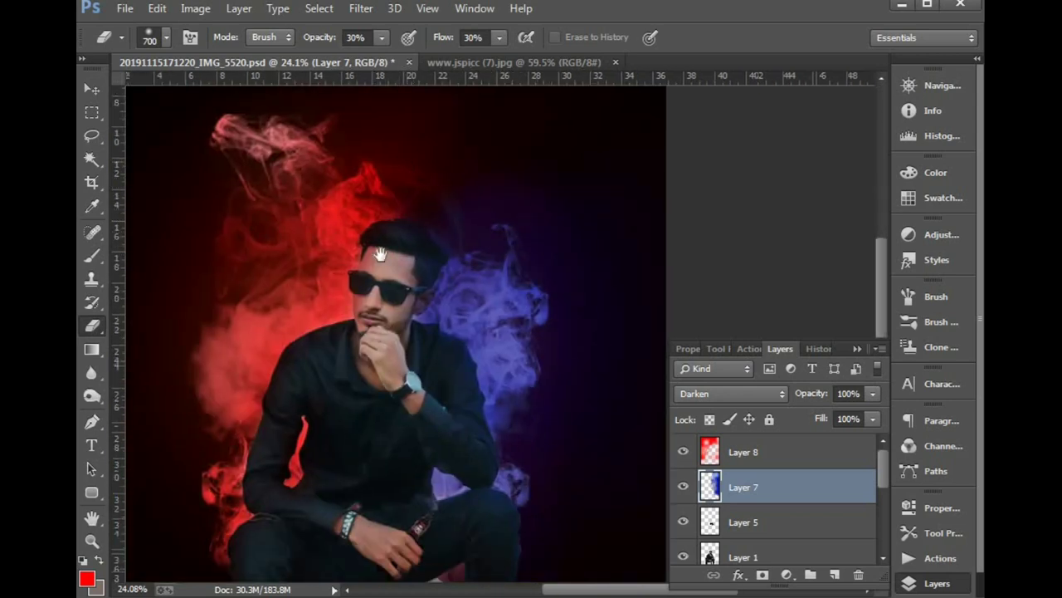
left_click_drag(380, 254, 347, 362)
left_click_drag(630, 477, 653, 195)
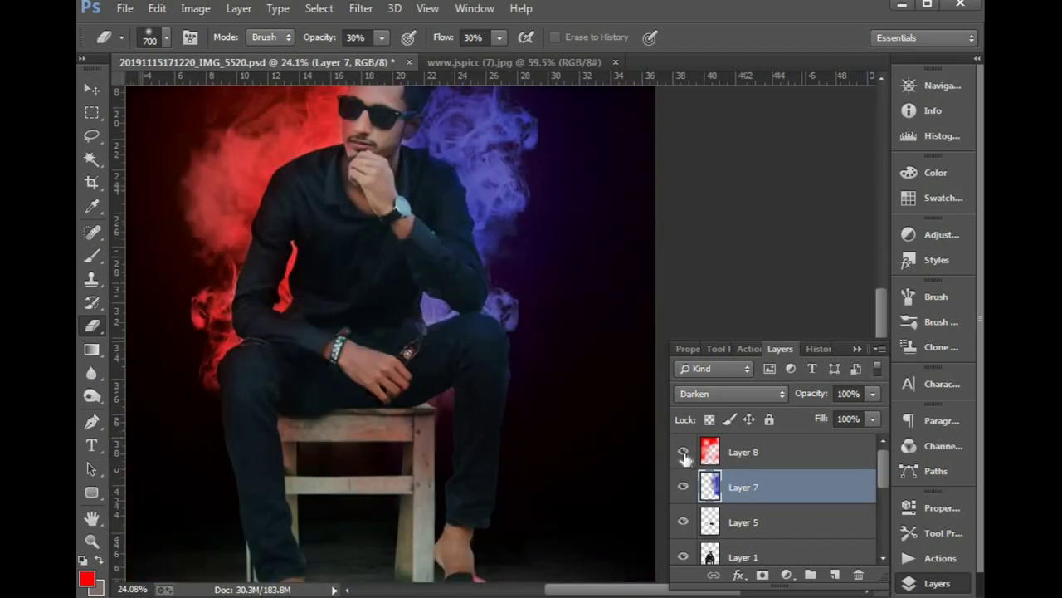
left_click(713, 452)
left_click_drag(171, 322, 379, 428)
left_click_drag(327, 189, 327, 422)
key("ctrl+minus")
key("ctrl+minus")
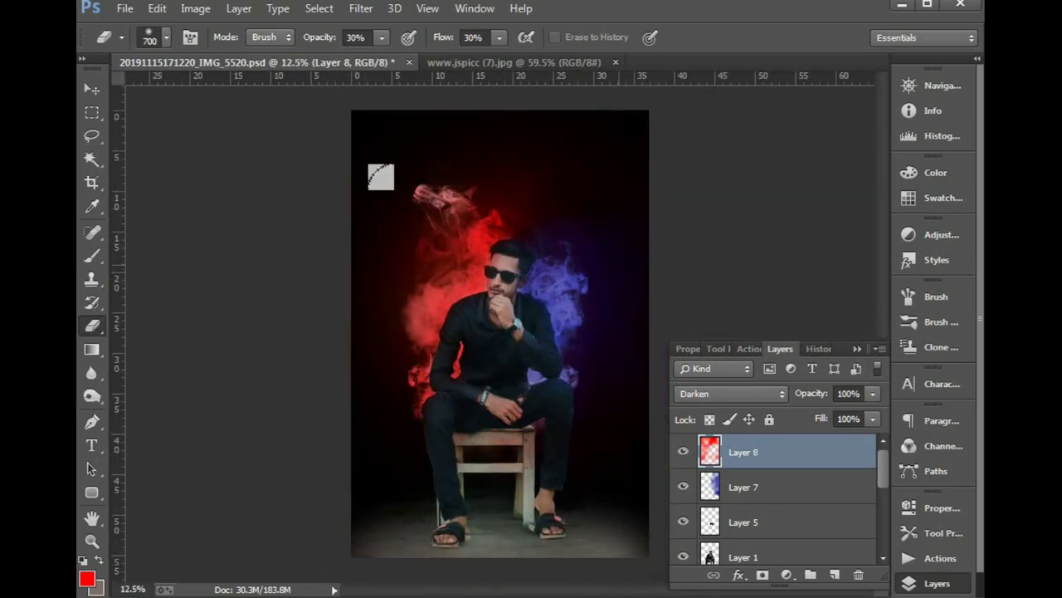
scroll(571, 228, "up", 5)
- On Layer 7, paint a dark brush stroke near the face, then undo it
left_click(727, 489)
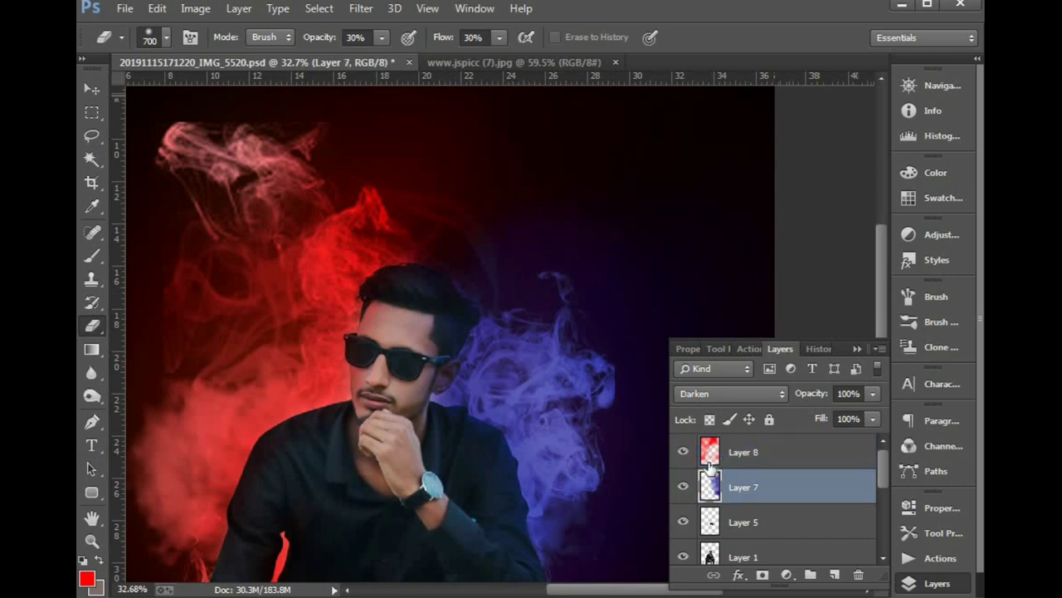
key("b")
left_click(606, 284, "alt")
left_click_drag(514, 323, 349, 232)
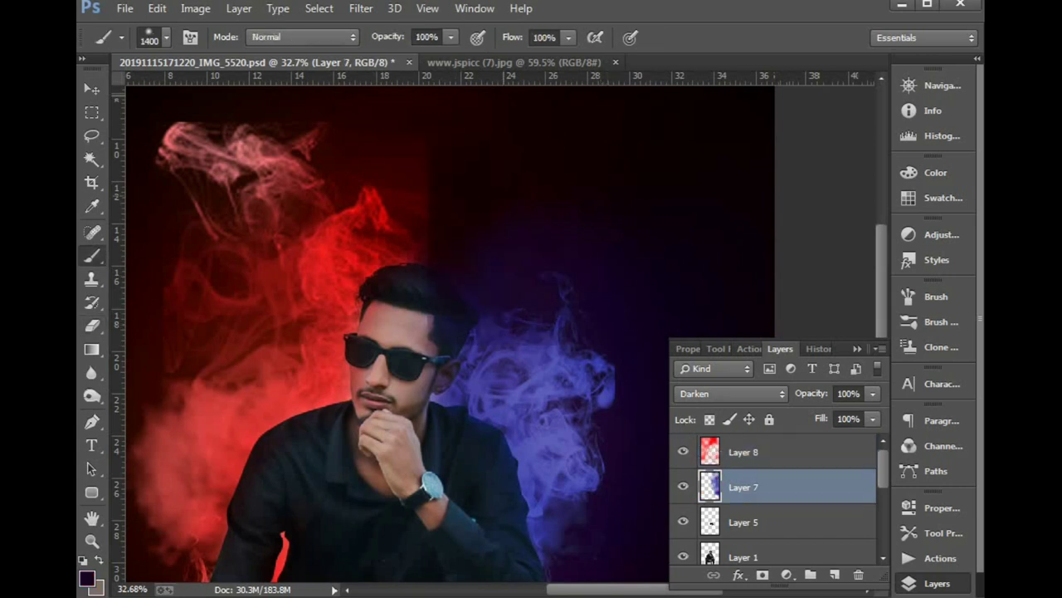
key("ctrl+z")
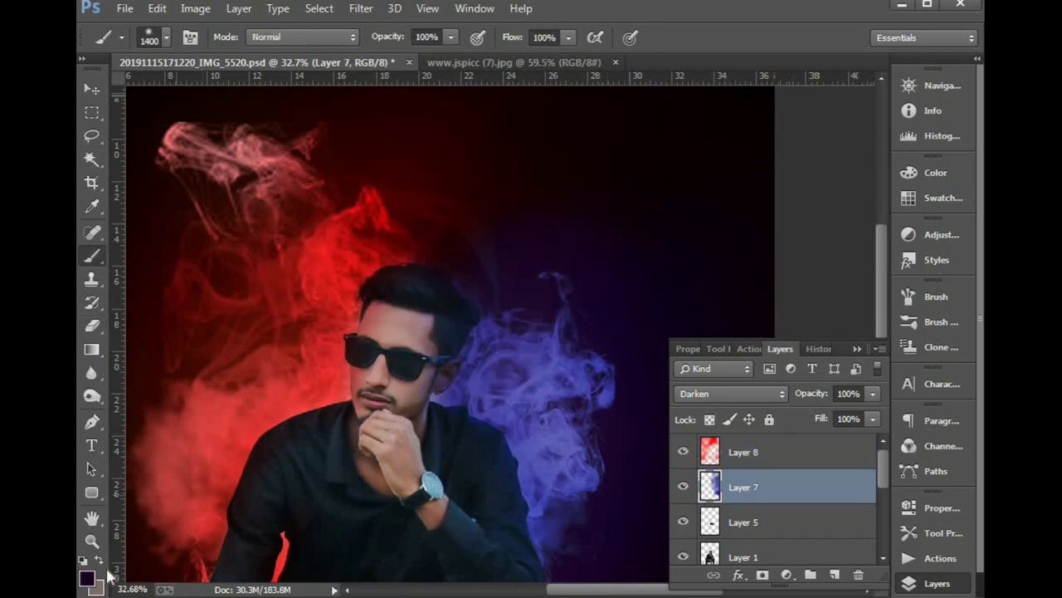
- Set the foreground colour to bright blue and dab a soft glow above the head
left_click(88, 579)
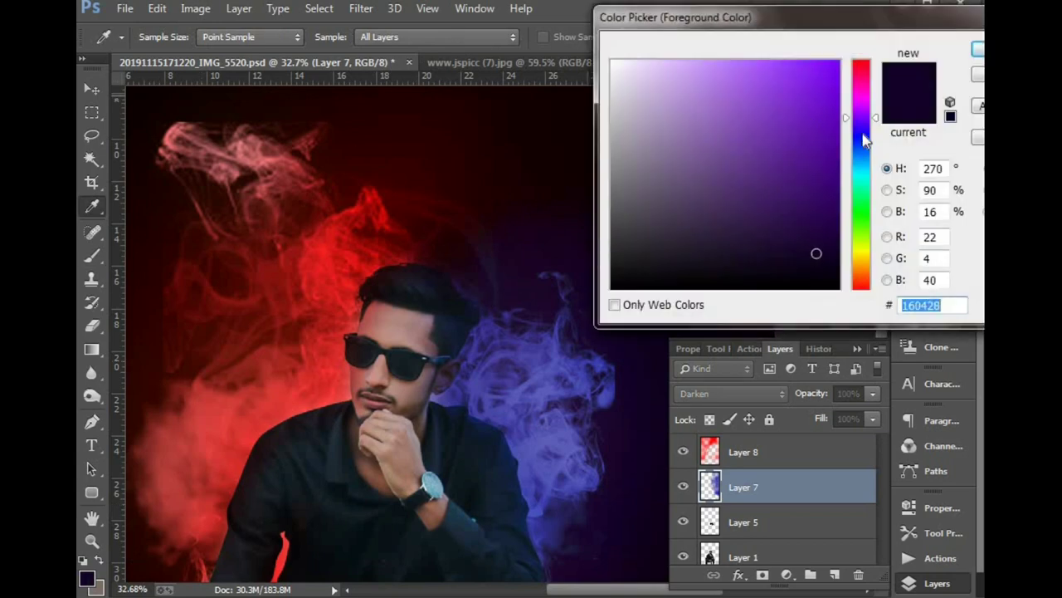
left_click(863, 132)
left_click(808, 63)
key("Return")
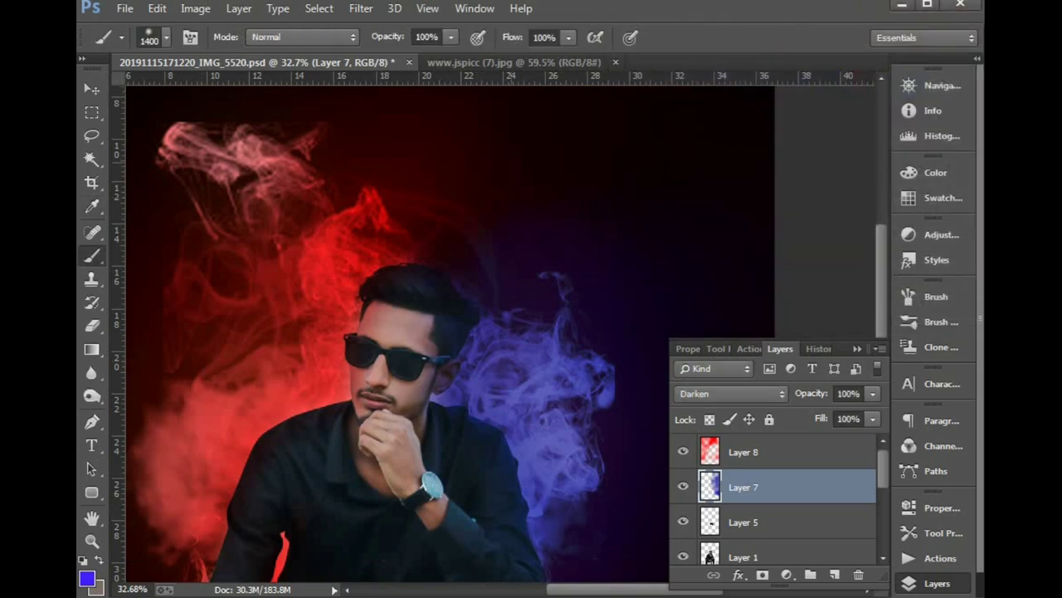
left_click(538, 208)
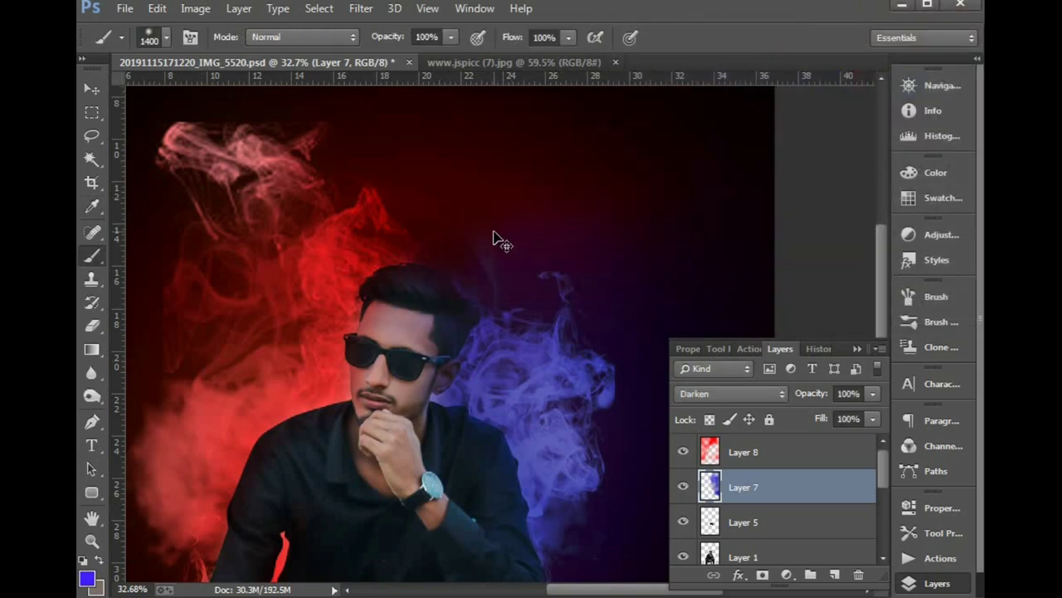
- Zoom out and step through Layers 8 and 7 to select glow Layer 9
key("ctrl+minus")
key("ctrl+minus")
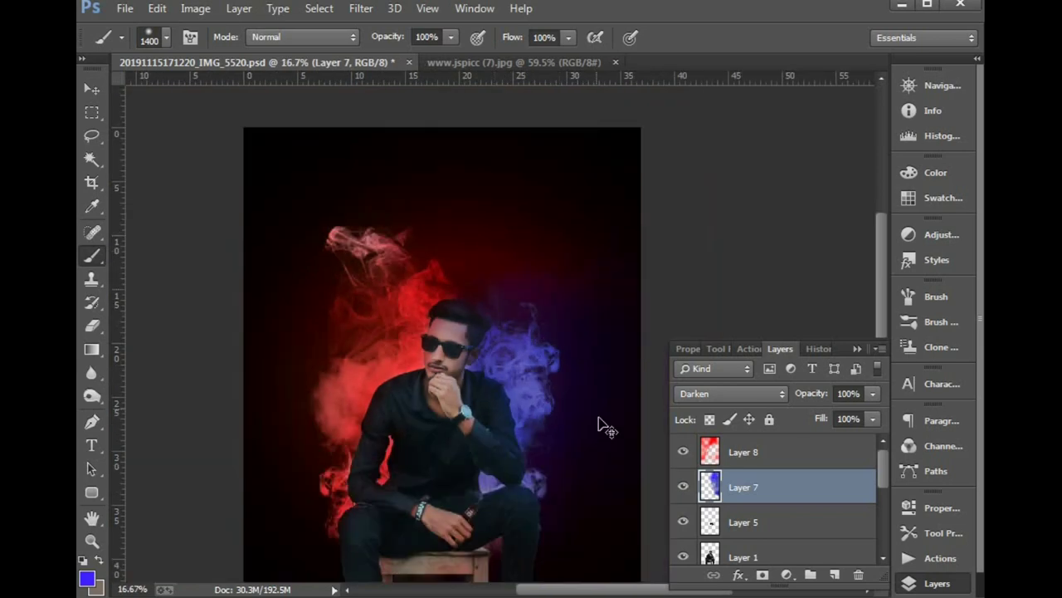
left_click(693, 458)
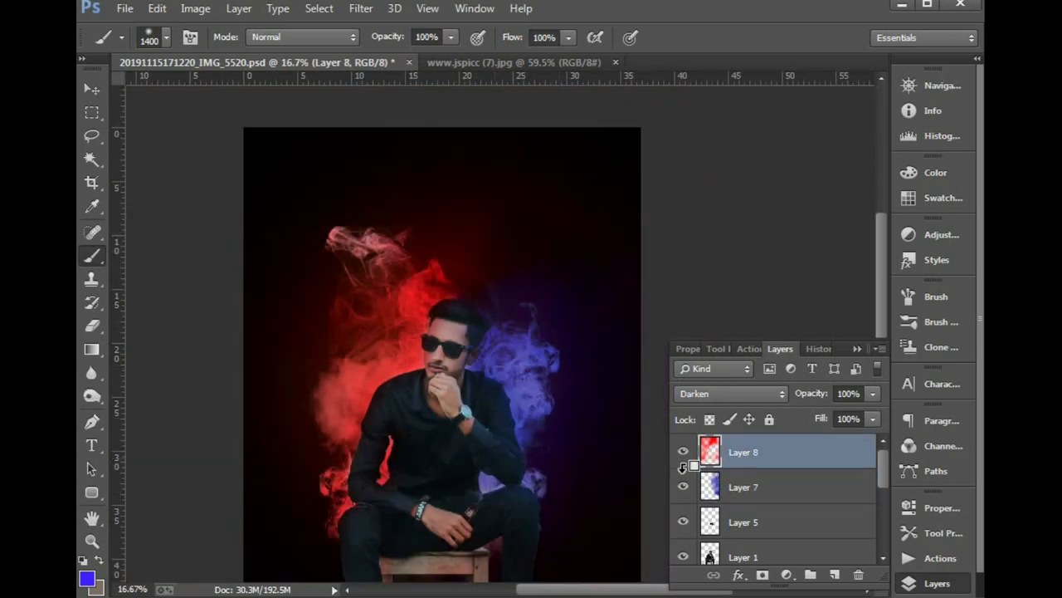
left_click(743, 495)
scroll(743, 527, "down", 3)
left_click(743, 521)
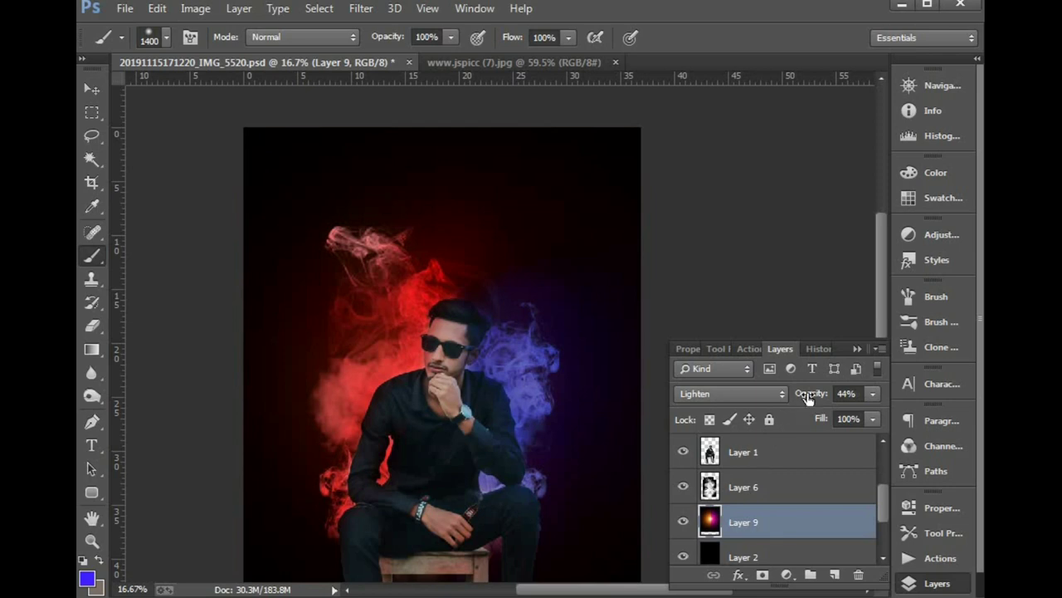
- Lower the glow Layer 9 opacity to 25%
left_click_drag(808, 399, 791, 398)
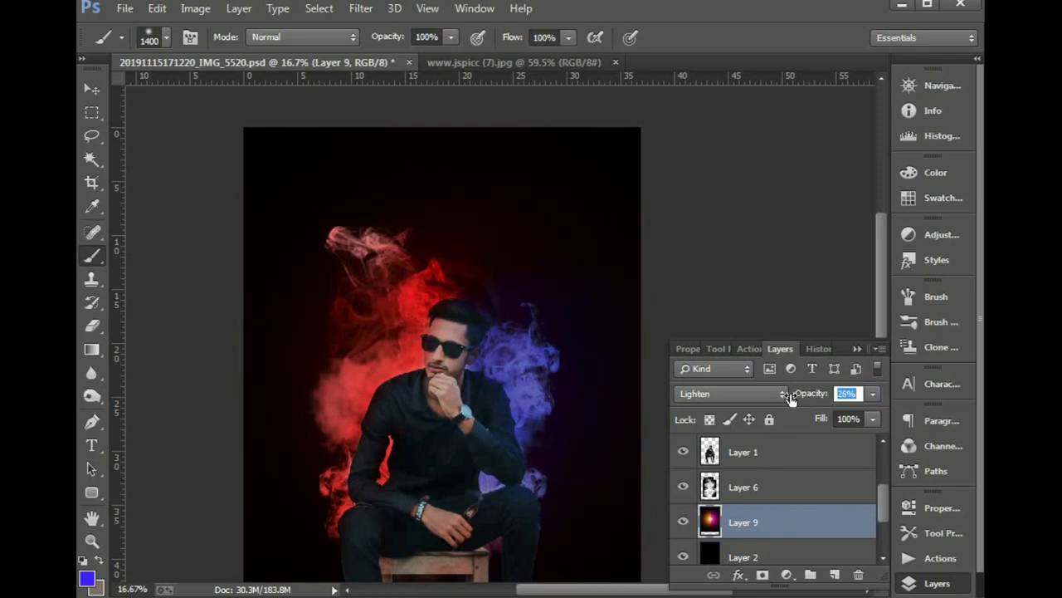
scroll(594, 349, "down", 2)
key("v")
scroll(594, 348, "up", 1)
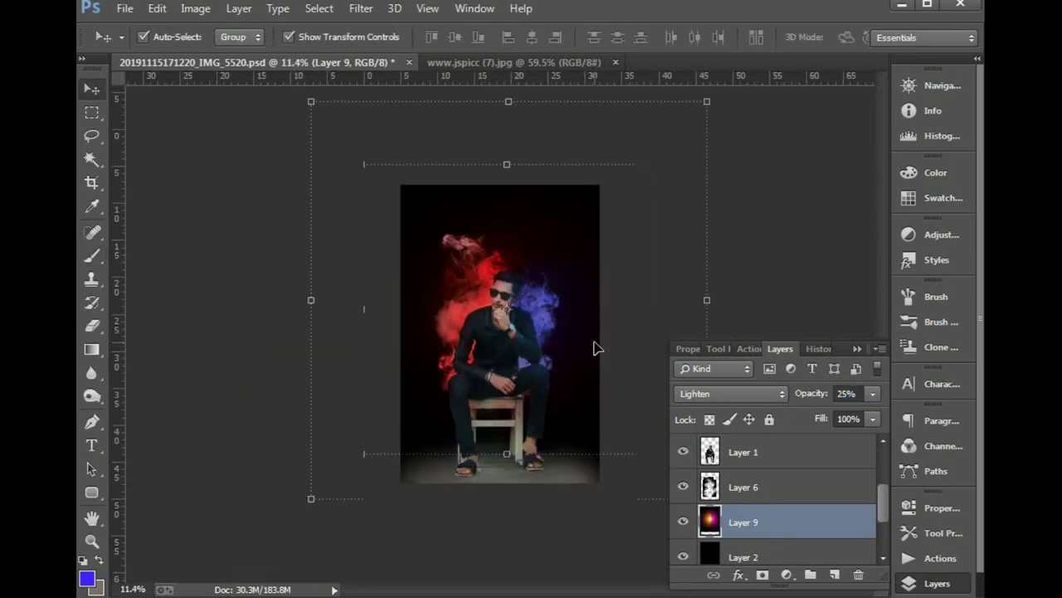
- Crop to the canvas bounds, trimming layer pixels that overhang the edges
key("c")
left_click(593, 344)
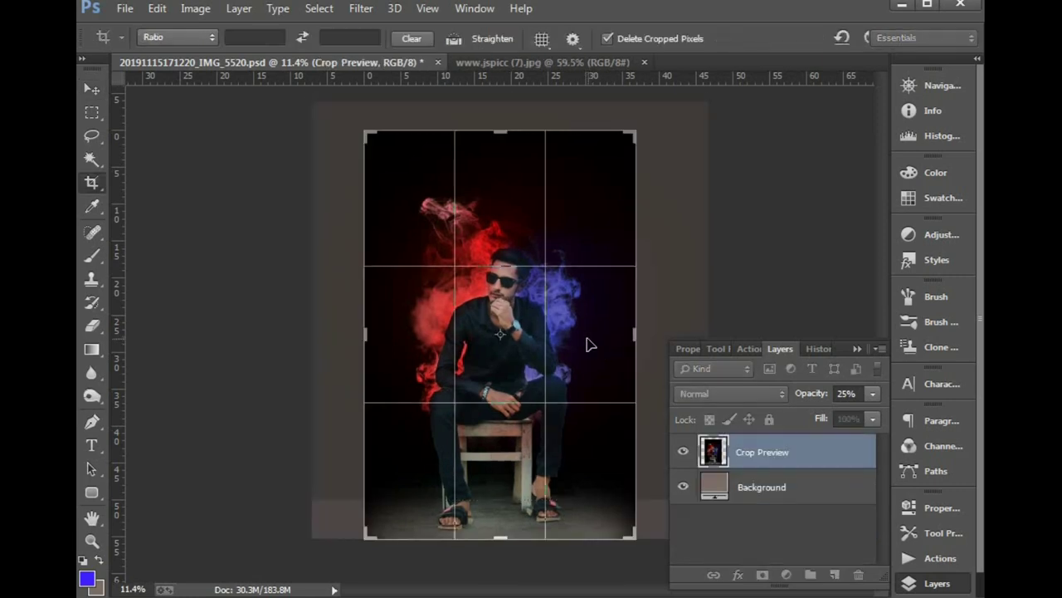
key("Return")
key("v")
scroll(360, 299, "up", 5)
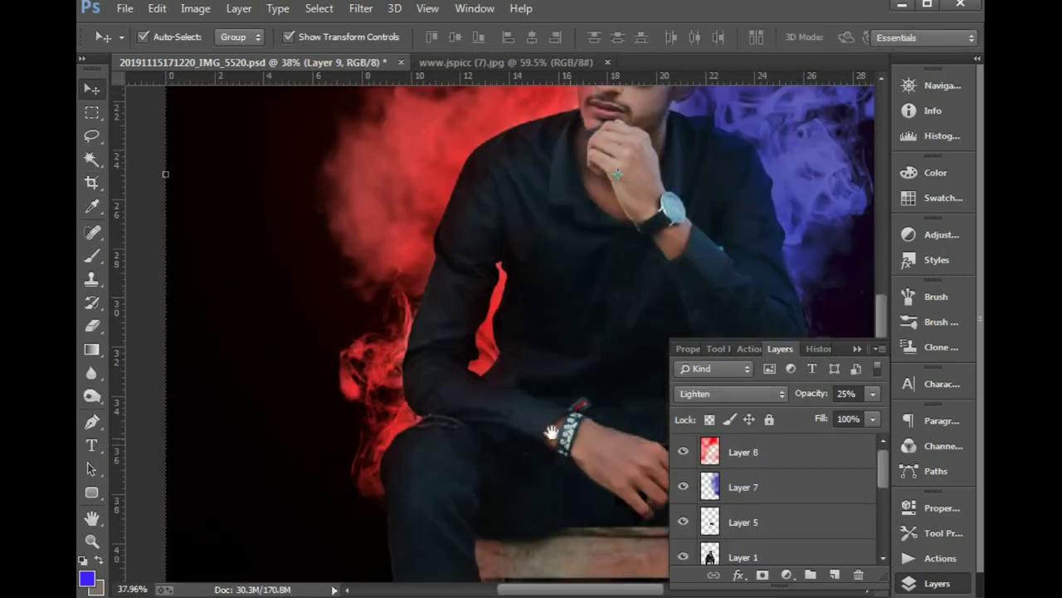
scroll(474, 408, "down", 3)
scroll(736, 508, "down", 2)
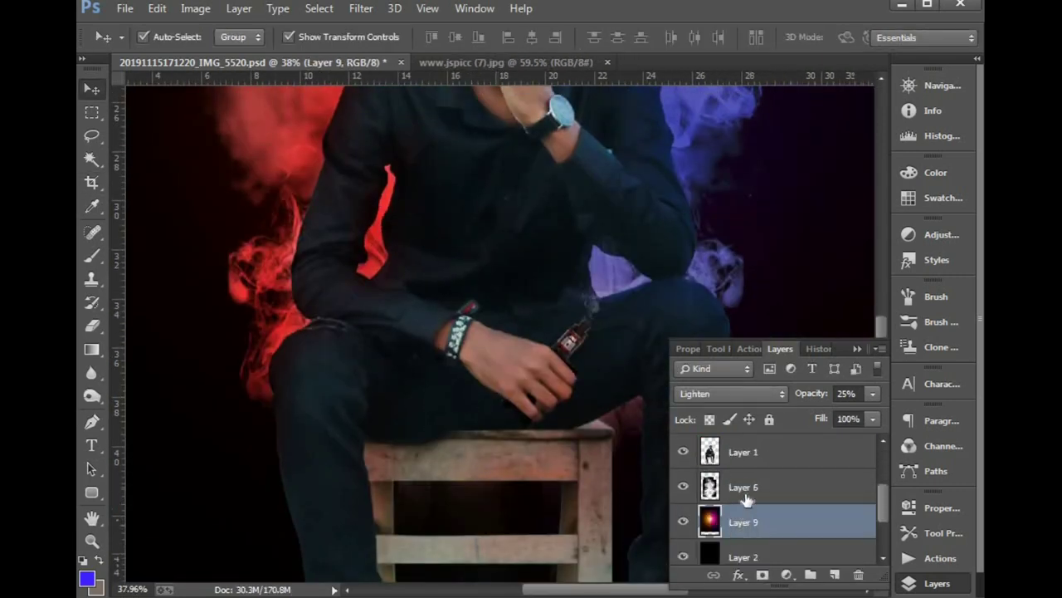
- Select the man cut-out Layer 1, fit the image on screen, and dismiss the Filter menu
left_click(750, 457)
key("ctrl+0")
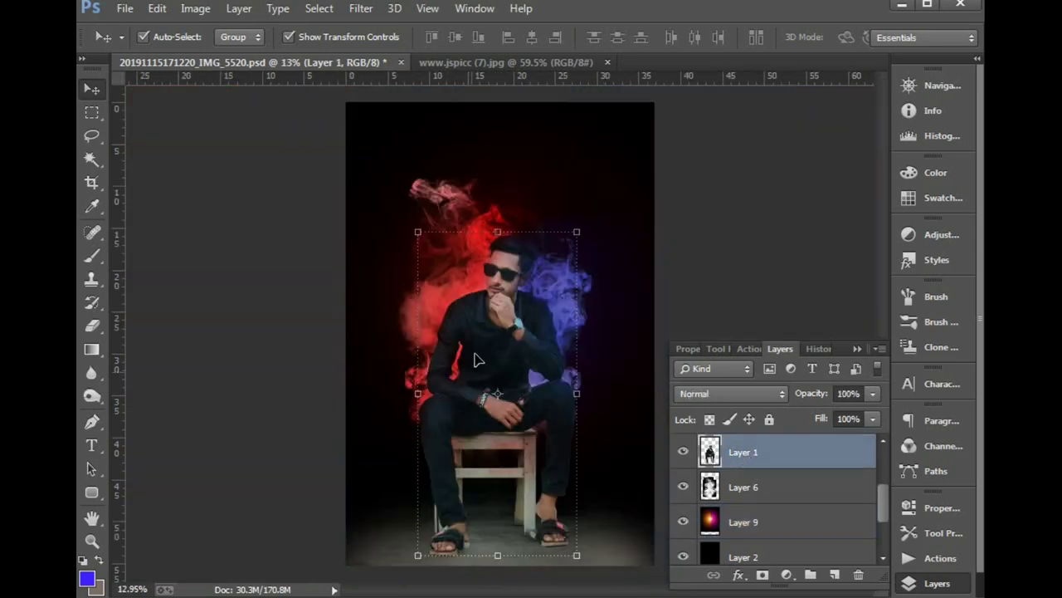
left_click(362, 8)
key("Escape")
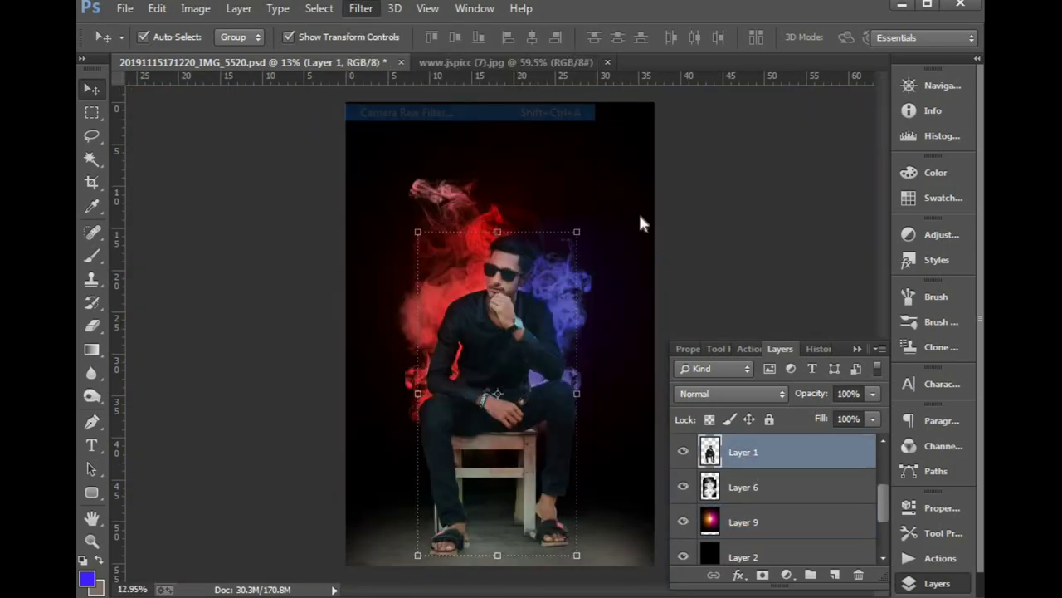
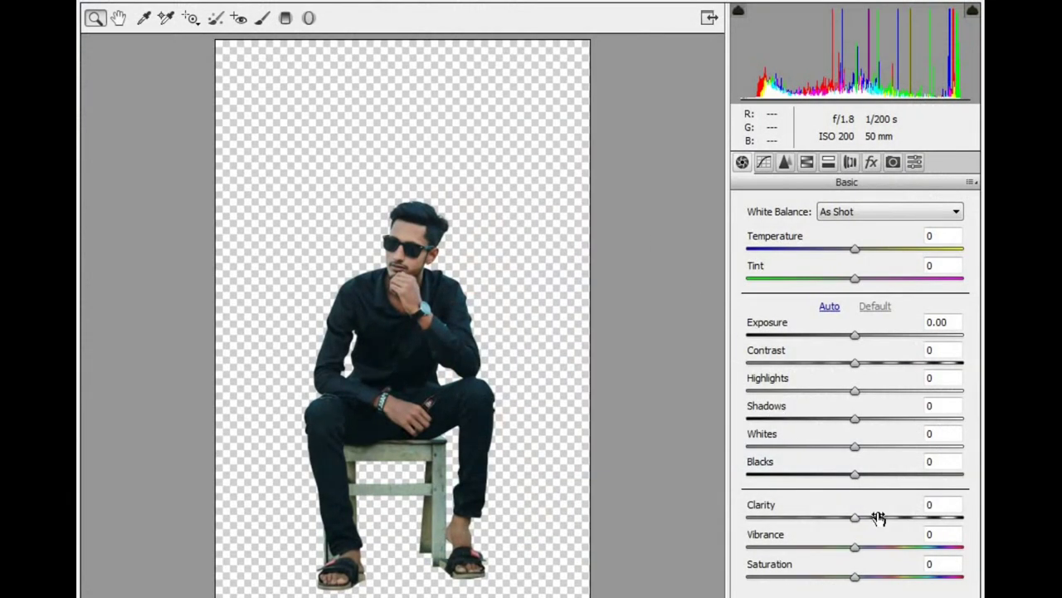
- Grade the seated man in Camera Raw: Contrast +33, Blacks +32, Shadows +9, Clarity +48
left_click_drag(879, 518, 903, 514)
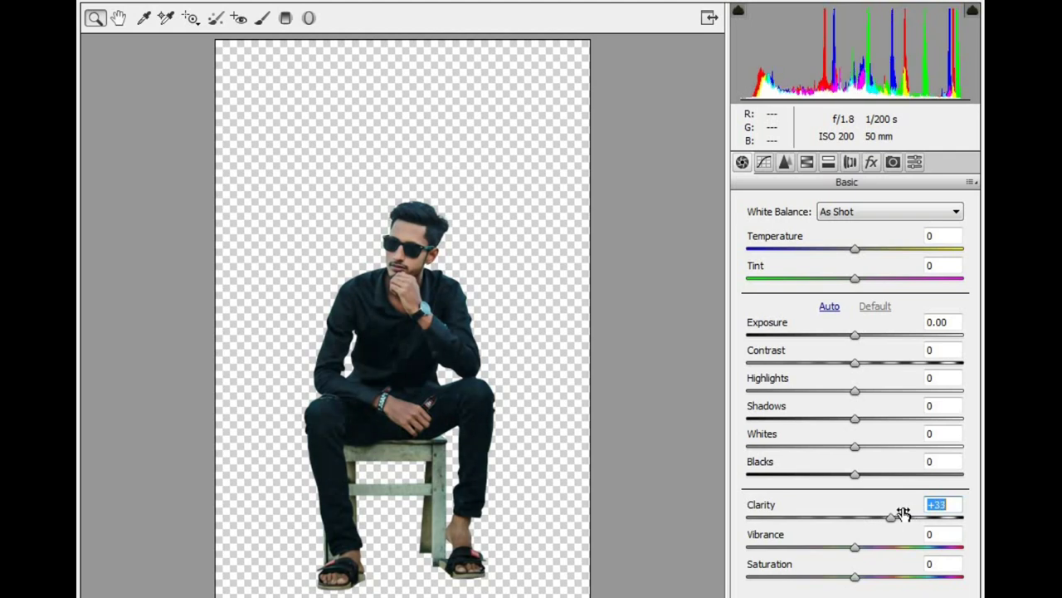
left_click_drag(875, 365, 891, 365)
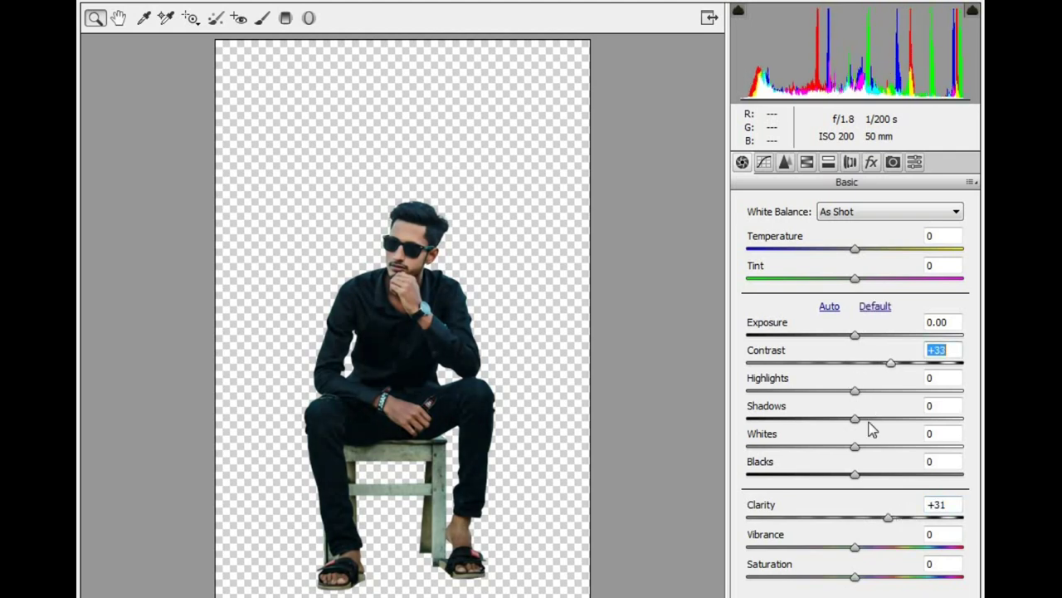
left_click_drag(869, 472, 888, 476)
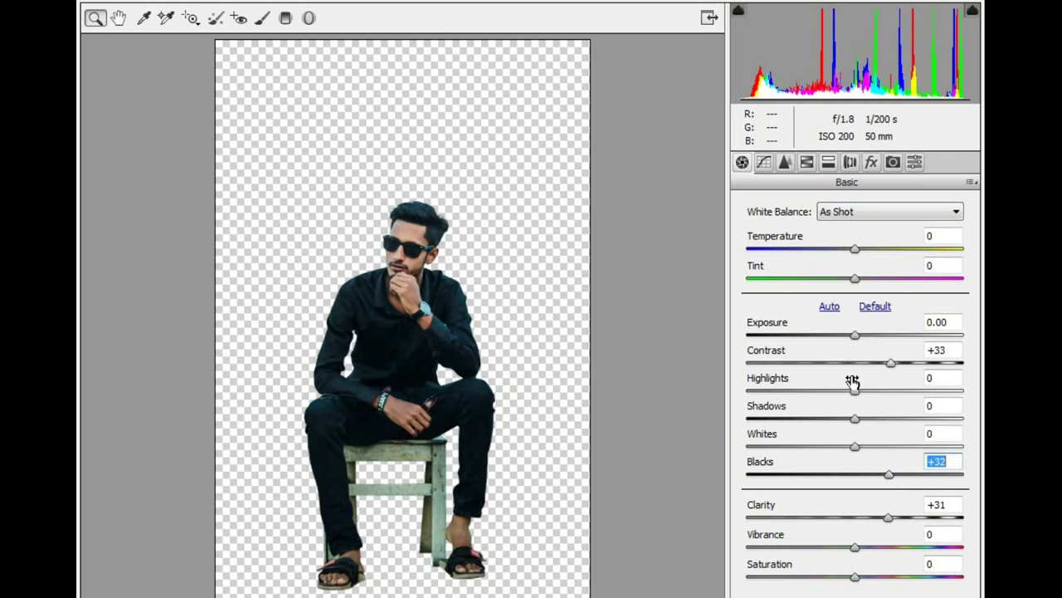
mouse_move(854, 419)
left_mouse_down()
mouse_move(874, 424)
mouse_move(866, 421)
left_mouse_up()
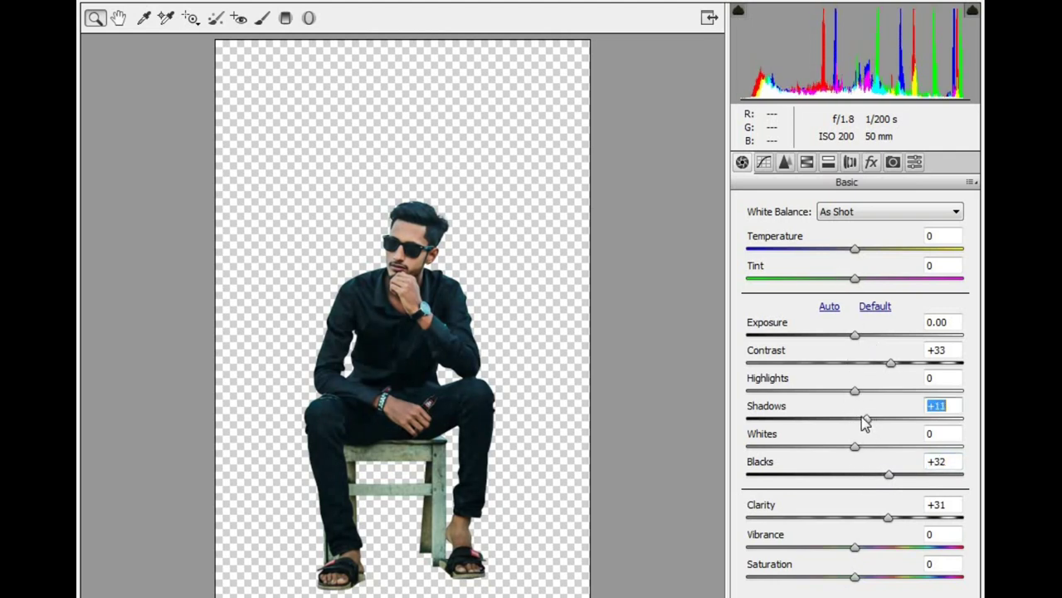
left_click_drag(888, 516, 904, 517)
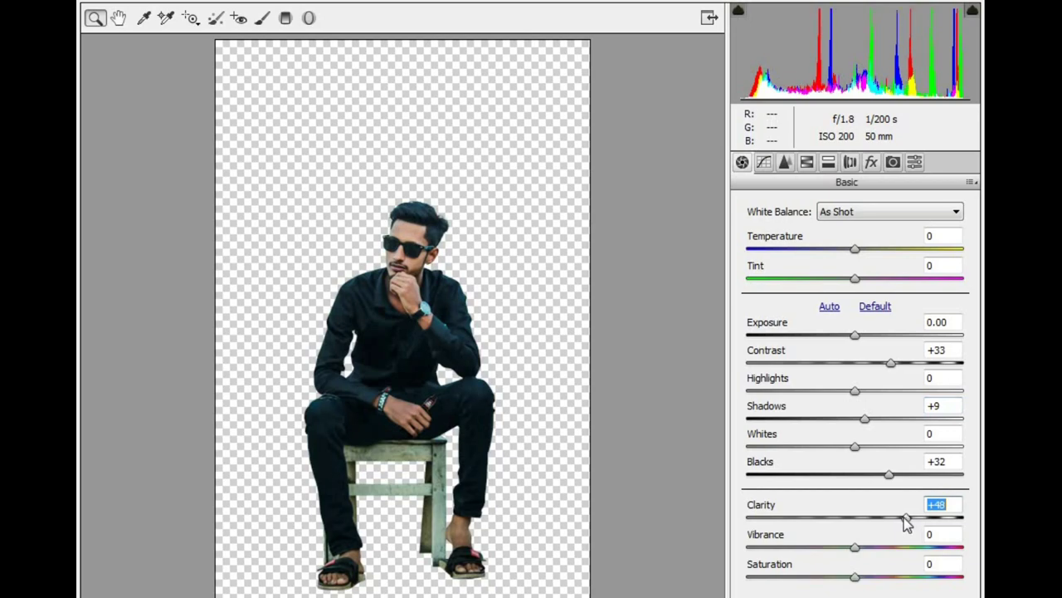
key("Return")
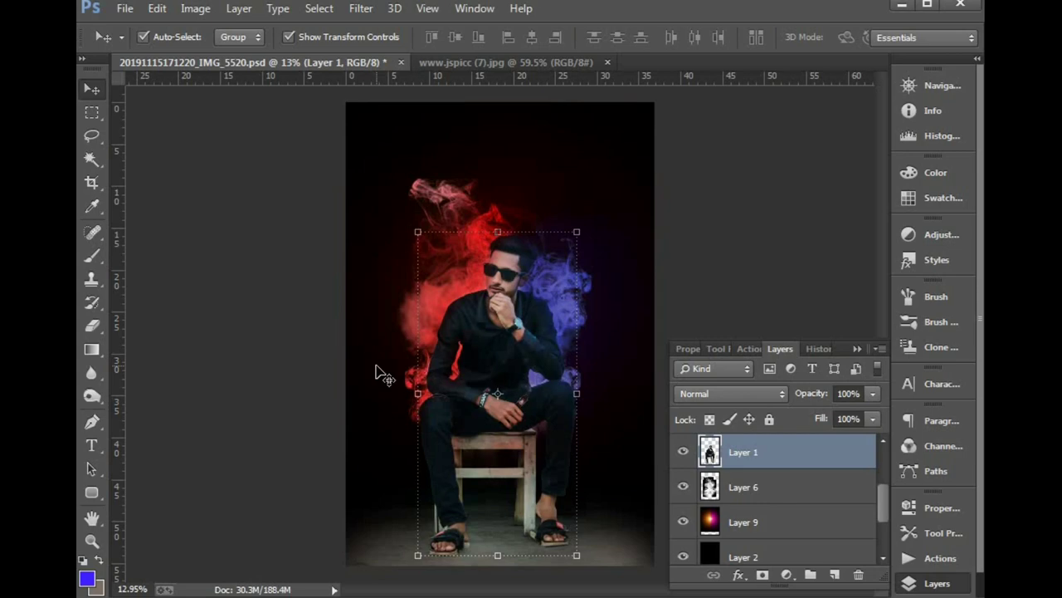
scroll(378, 374, "up", 3)
scroll(378, 374, "up", 1)
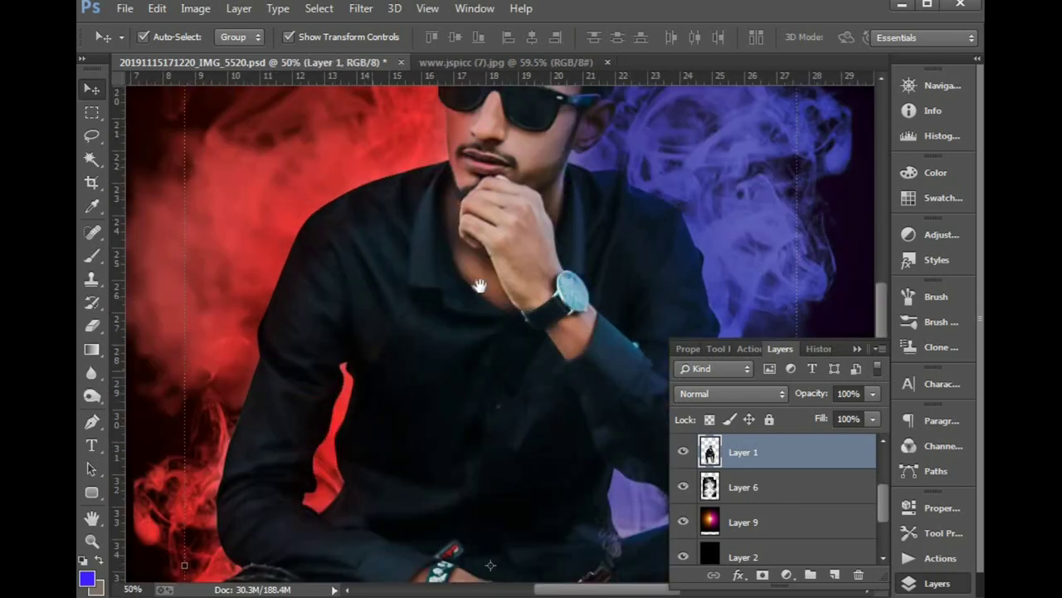
scroll(477, 286, "up", 3)
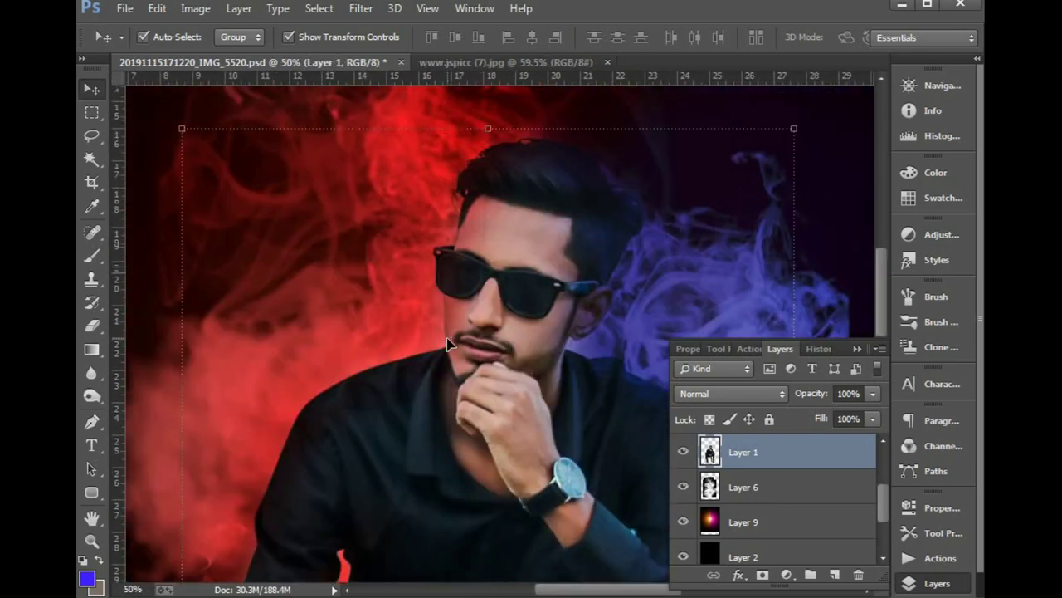
left_click(759, 487)
scroll(761, 488, "up", 2)
left_click(761, 489)
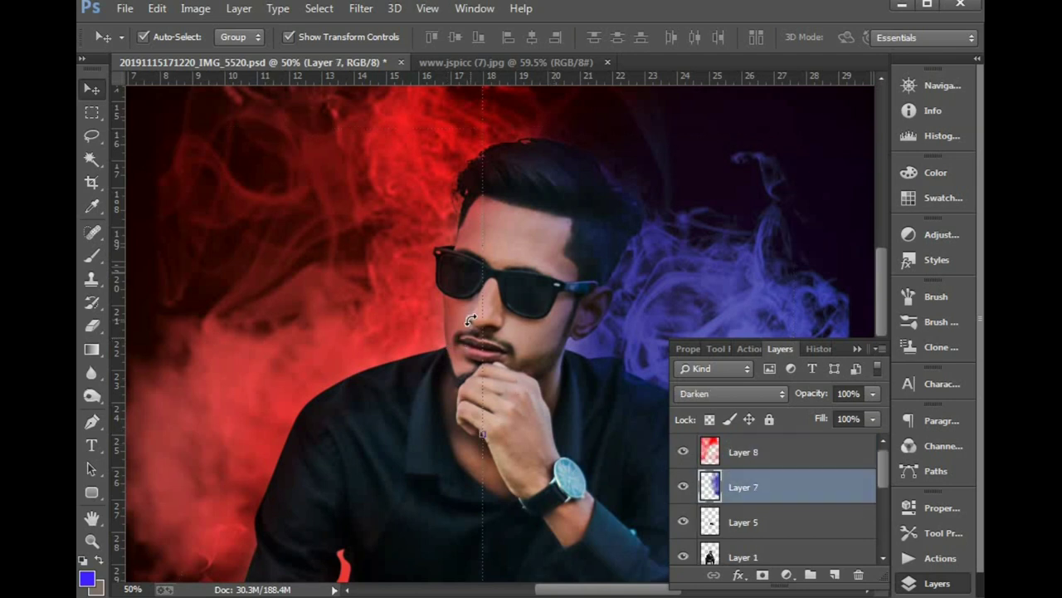
key("e")
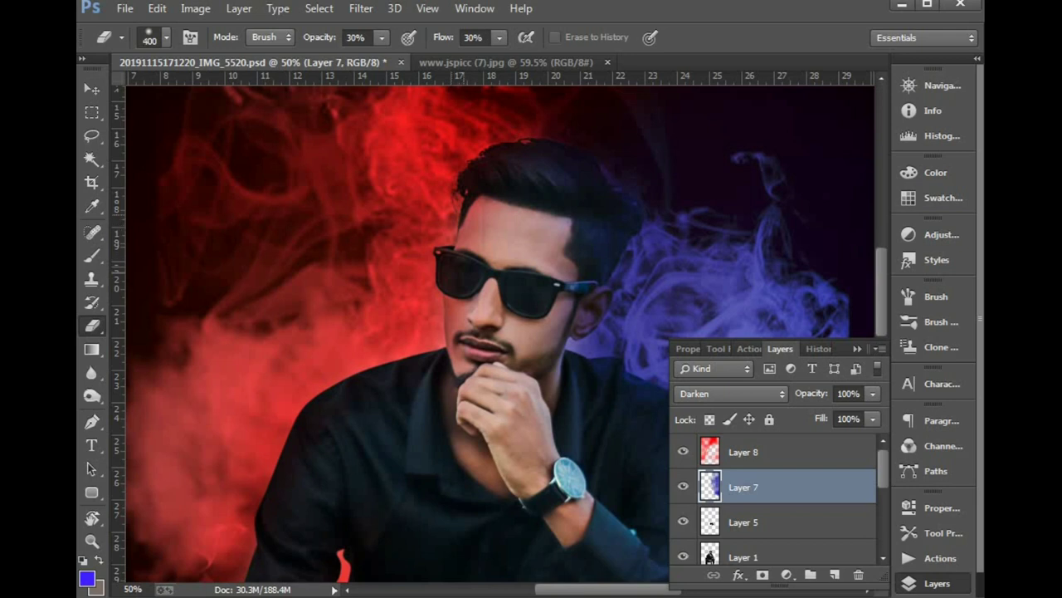
key("bracketleft")
key("bracketleft")
key("bracketleft")
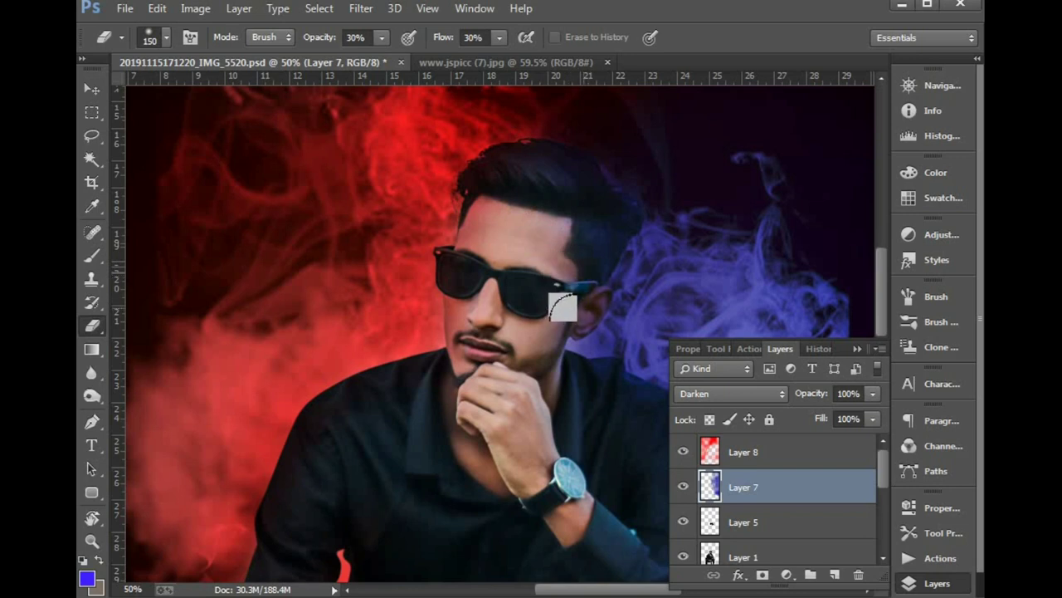
left_click_drag(536, 315, 469, 323)
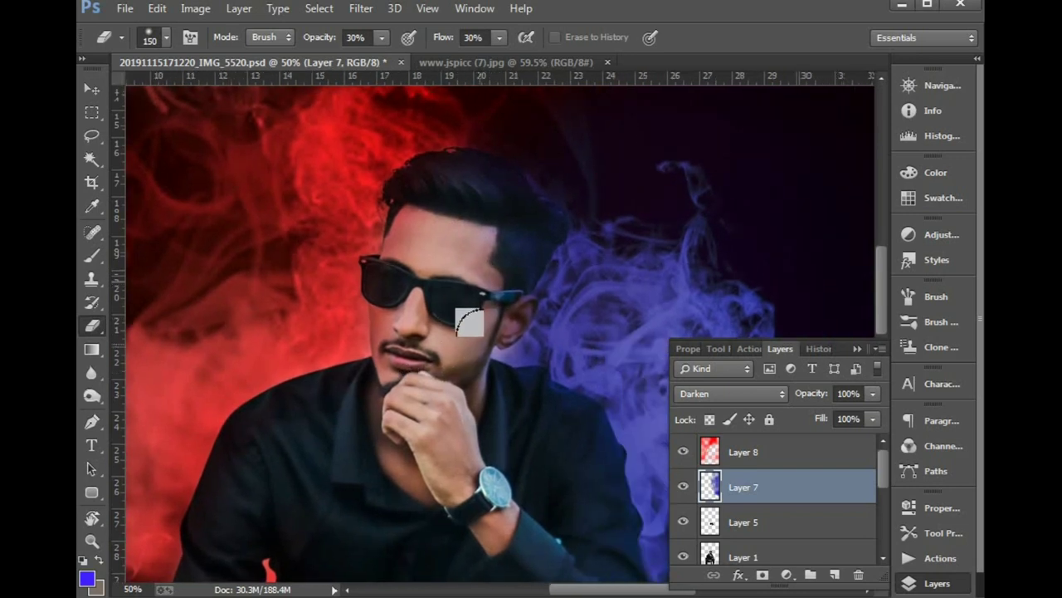
left_click_drag(485, 440, 427, 375)
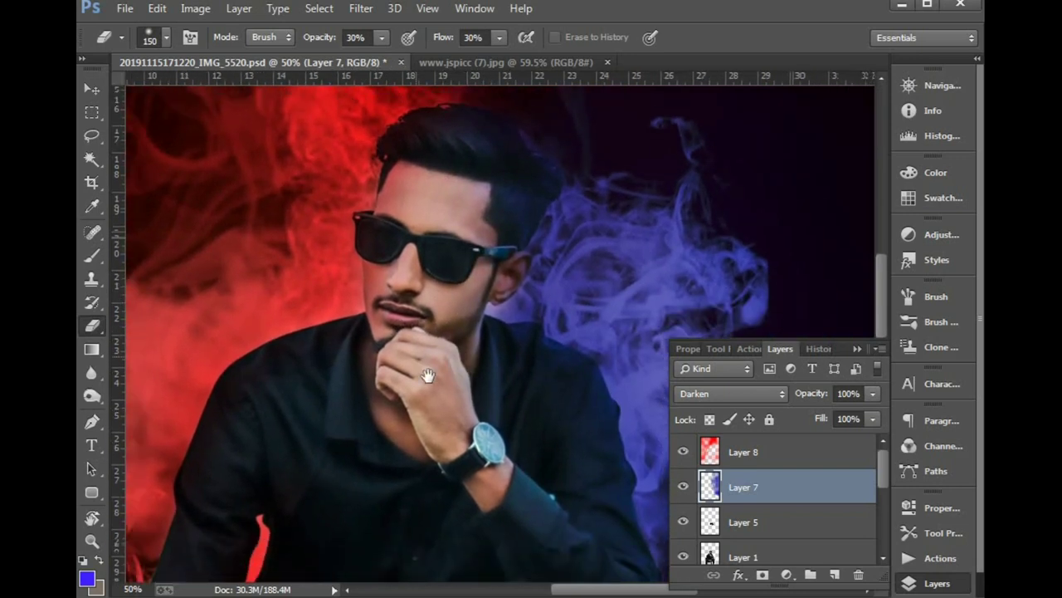
left_click(735, 449)
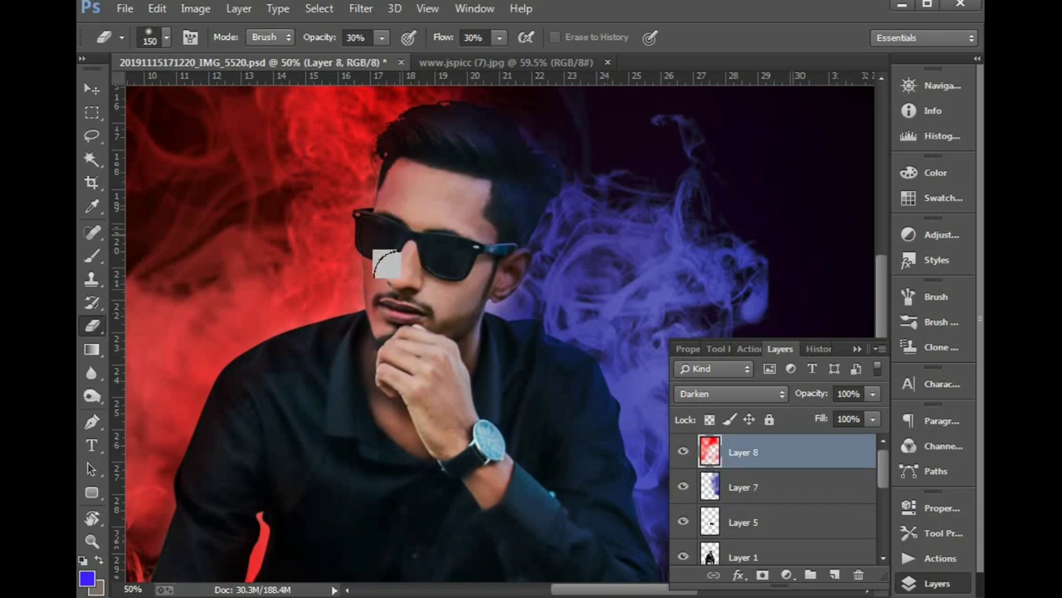
left_click_drag(404, 300, 423, 280)
left_click_drag(368, 451, 437, 360)
left_click_drag(299, 484, 412, 329)
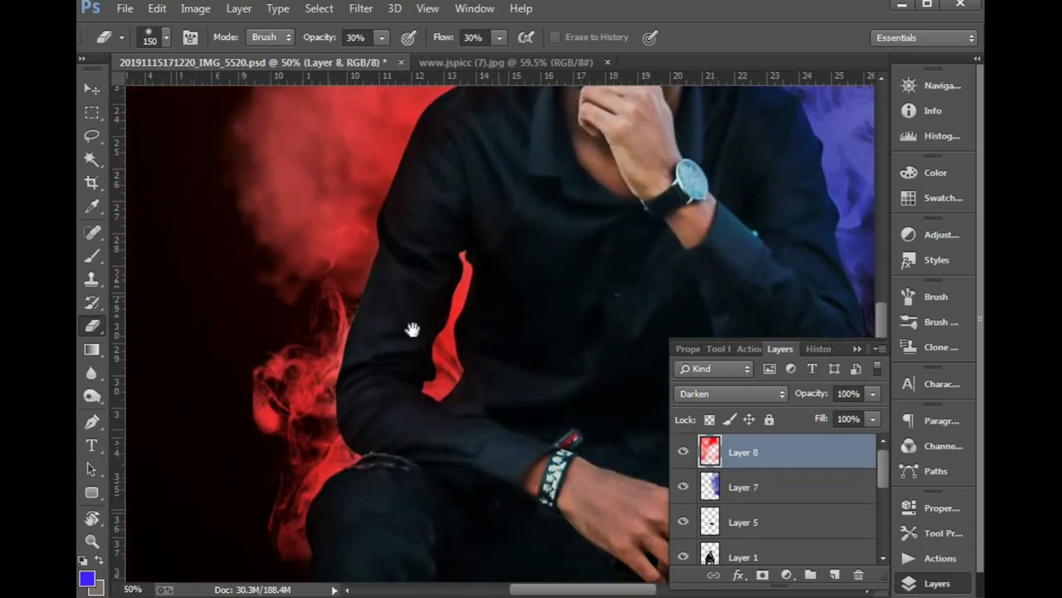
- Lower the red smoke layer to 78% opacity and the blue smoke layer to 89%
key("v")
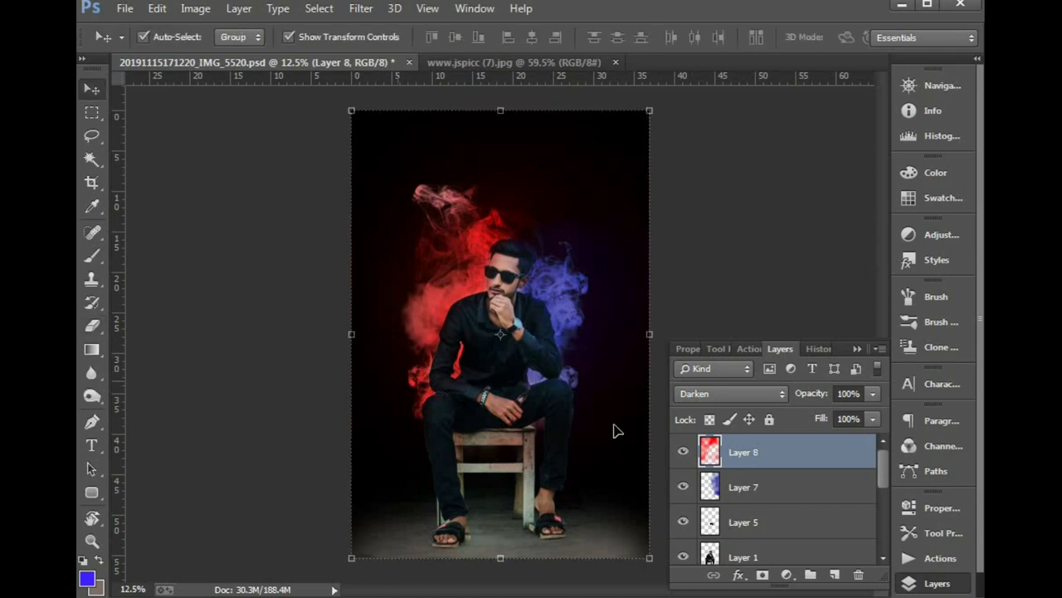
left_click_drag(808, 399, 788, 397)
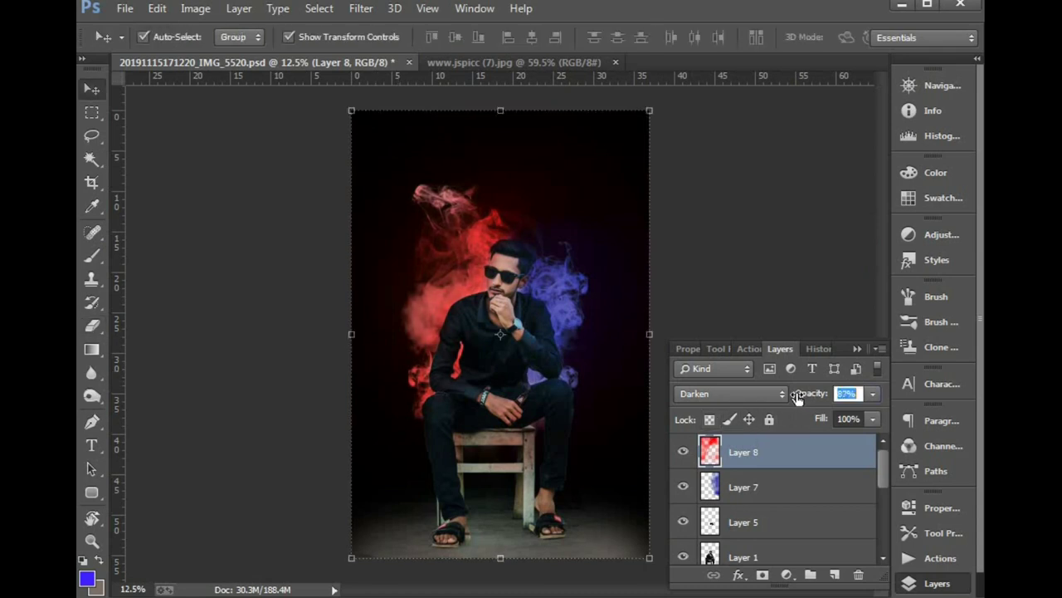
left_click(805, 486)
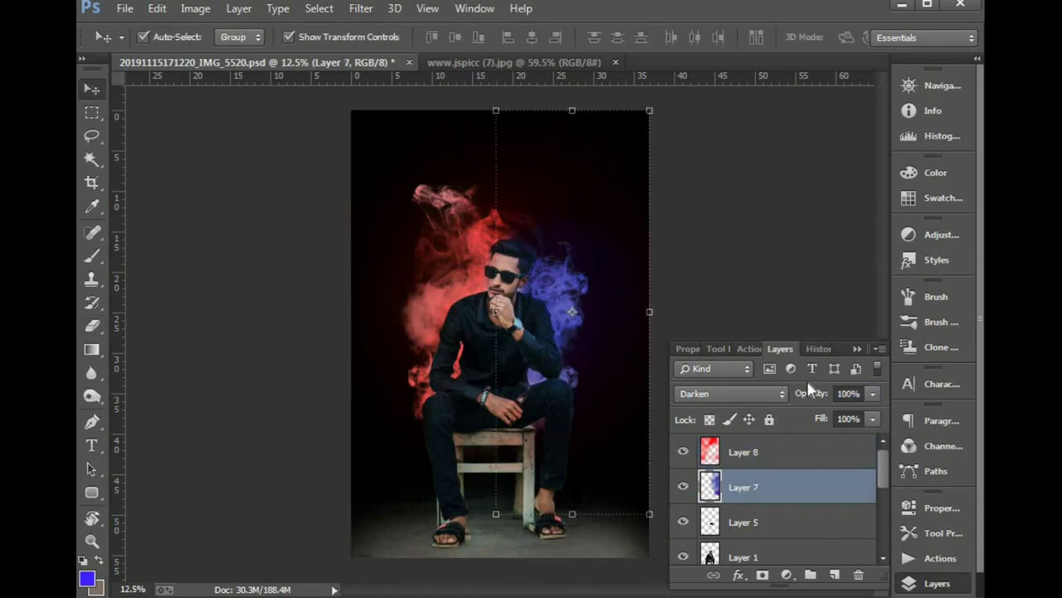
left_click_drag(807, 395, 803, 399)
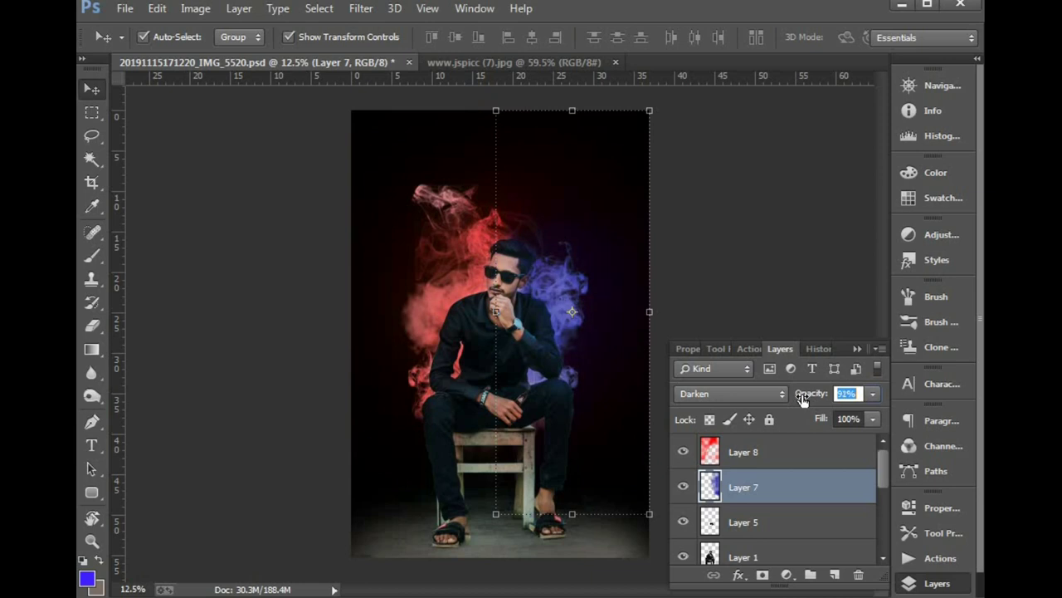
left_click(420, 376)
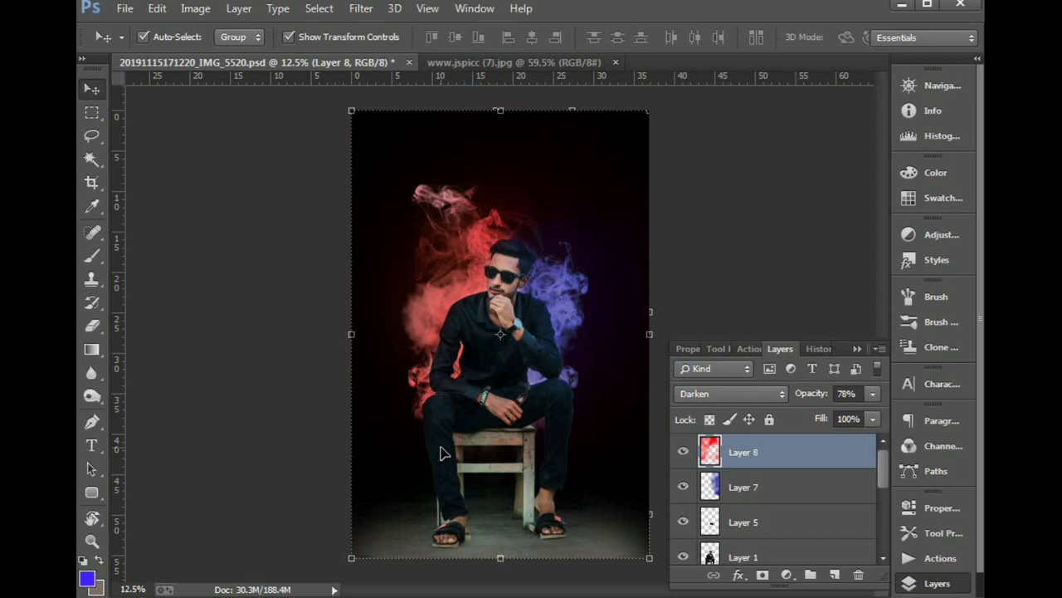
scroll(777, 519, "down", 2)
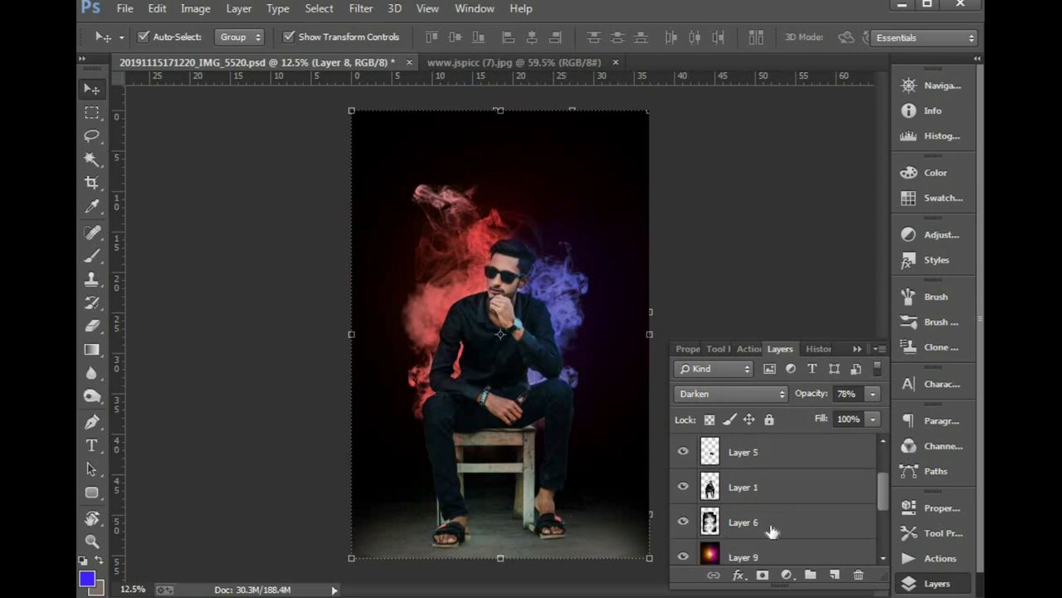
scroll(772, 531, "down", 3)
- Select the Background copy 2 layer and pick the Burn tool with a larger brush
left_click(767, 518)
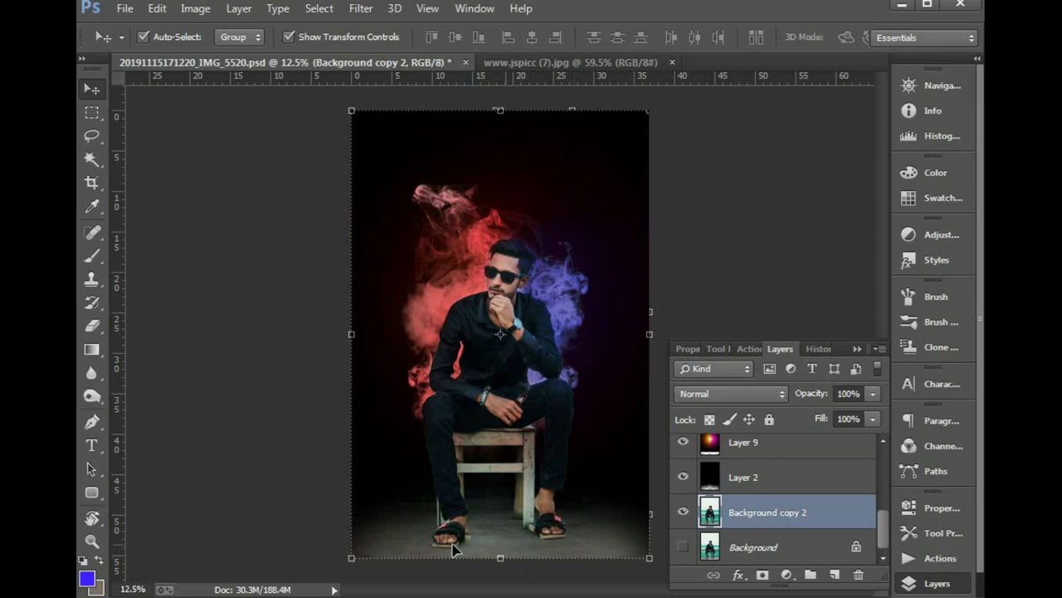
left_click(92, 396)
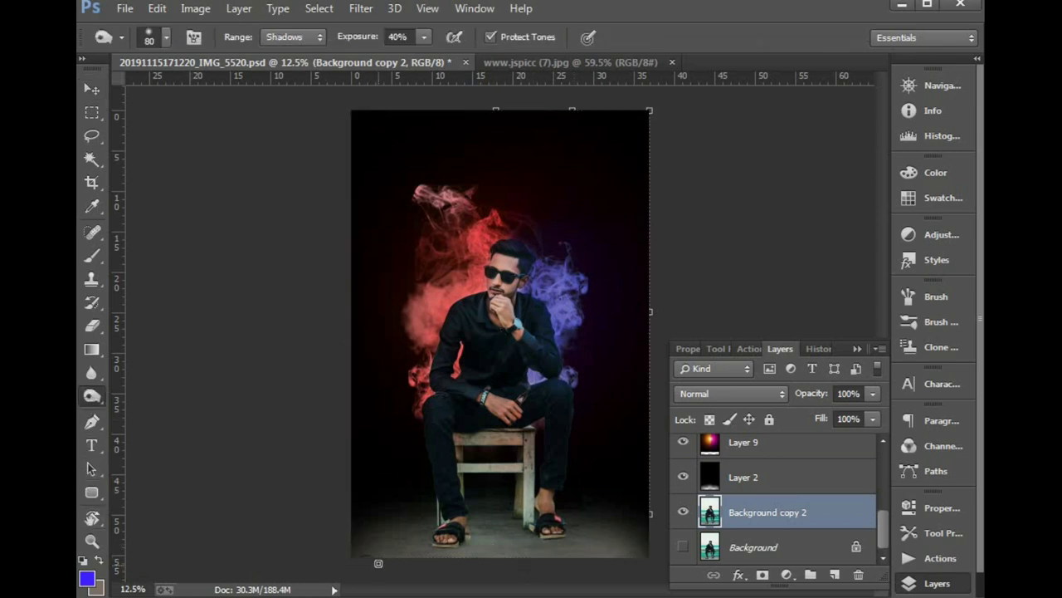
key("bracketright")
key("bracketright")
key("bracketright")
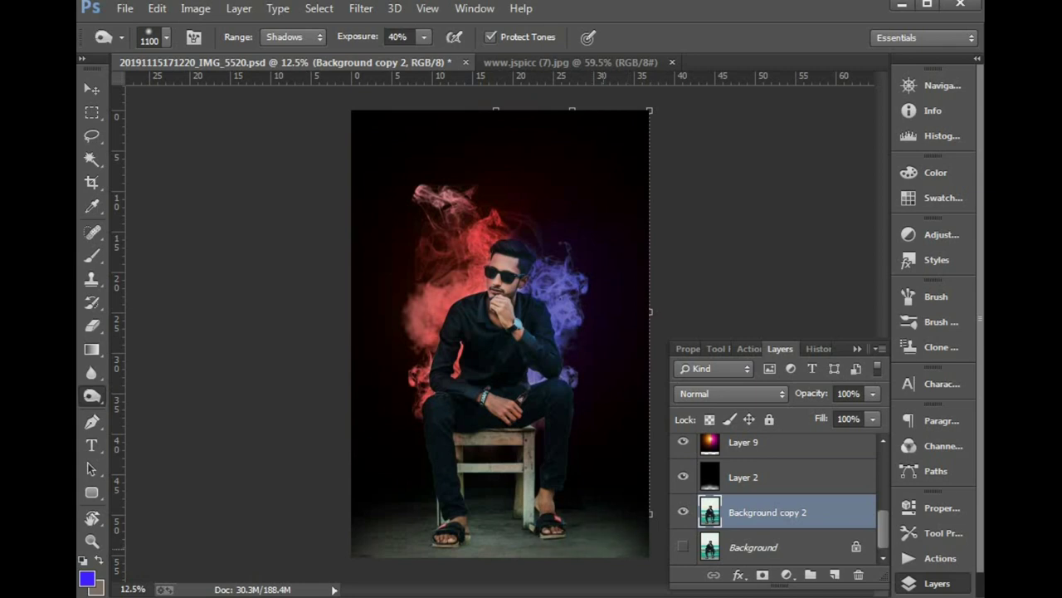
- Apply a Color Balance shifting Background copy 2's midtones toward cyan and blue
key("v")
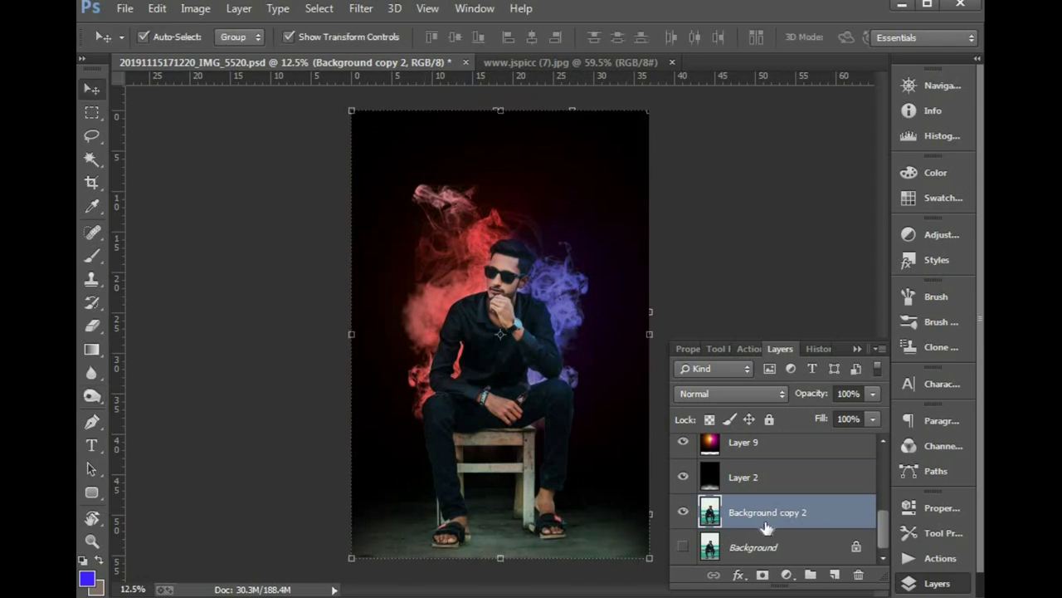
left_click(196, 8)
mouse_move(222, 54)
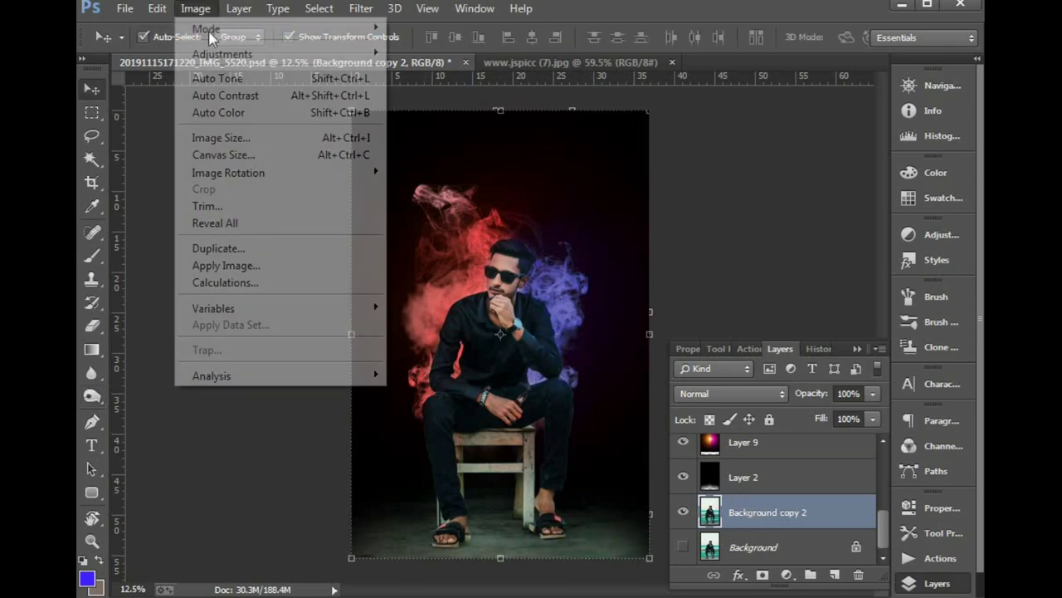
left_click(493, 164)
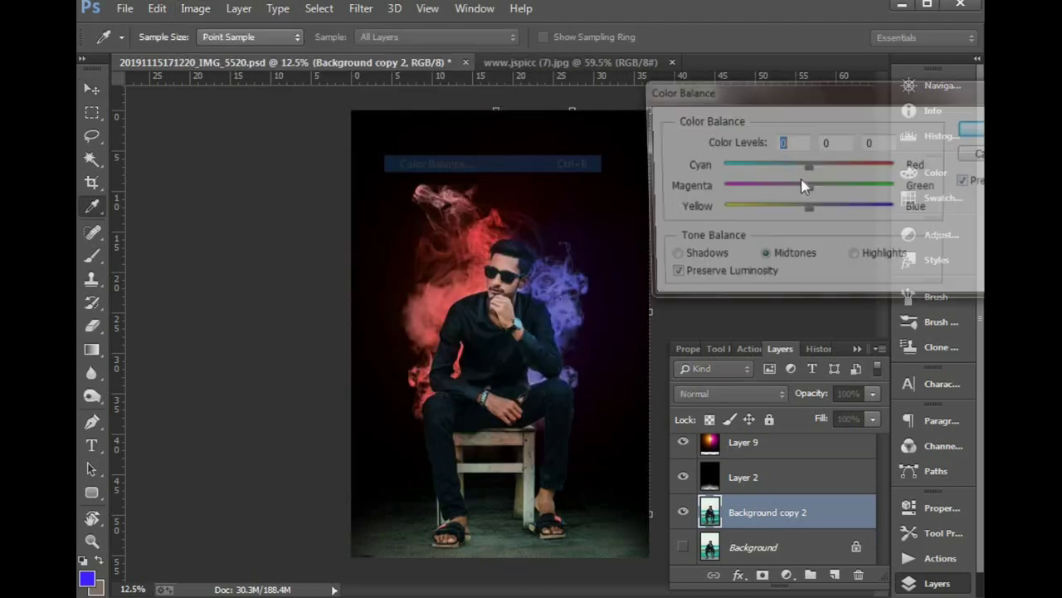
mouse_move(807, 166)
left_mouse_down()
mouse_move(745, 166)
mouse_move(768, 166)
left_mouse_up()
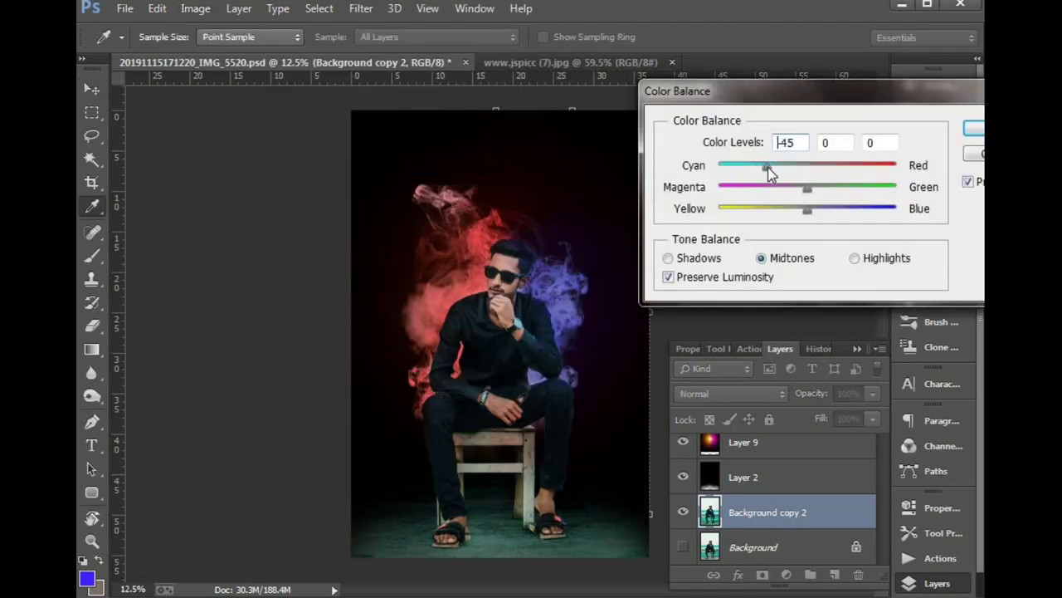
left_click_drag(807, 209, 833, 210)
key("Return")
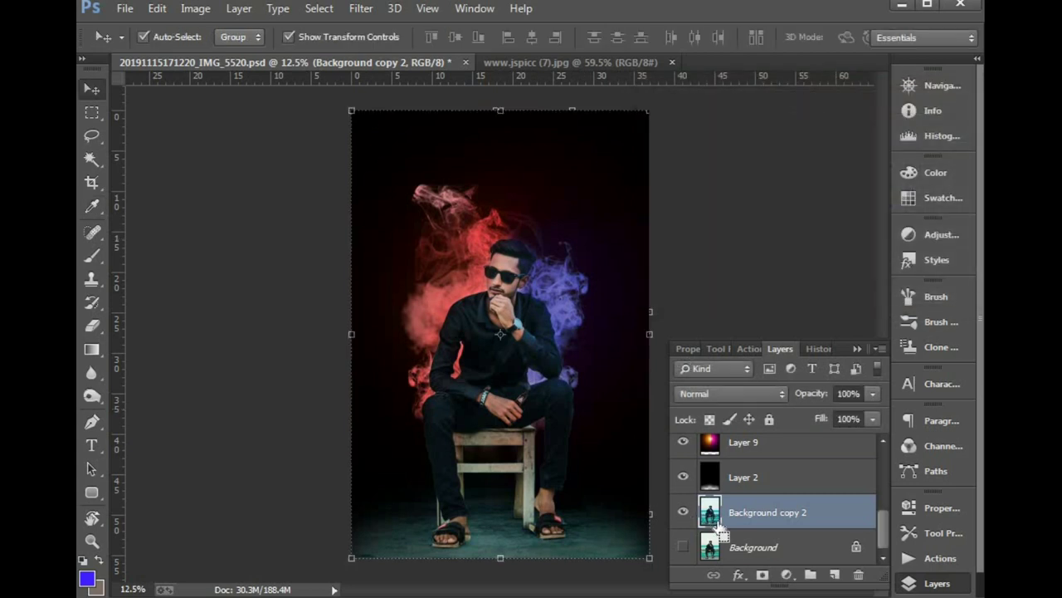
- Reopen Color Balance and push the midtones toward cyan again, to about −47
key("m")
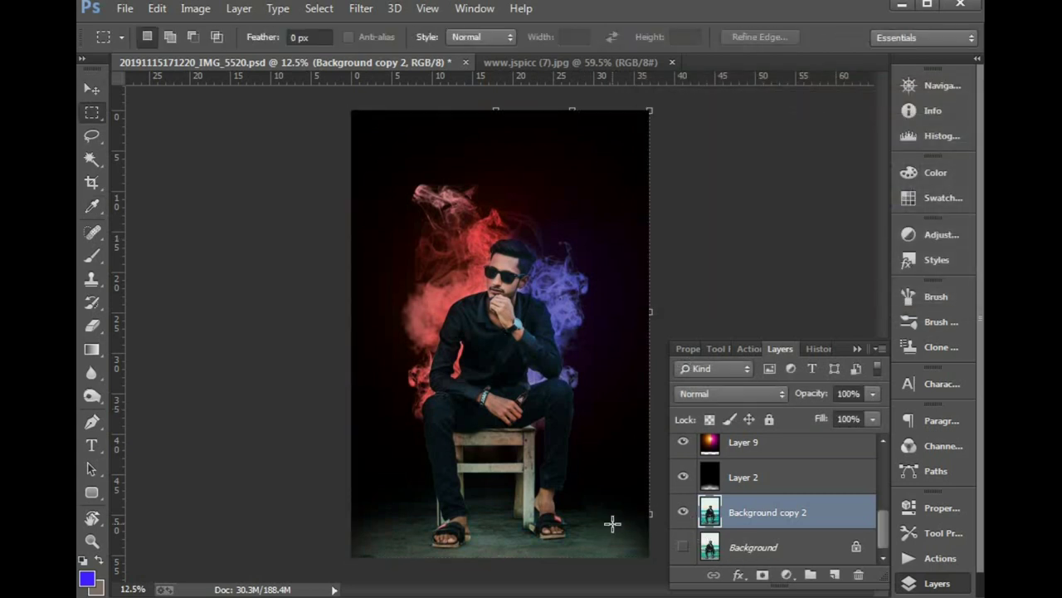
key("v")
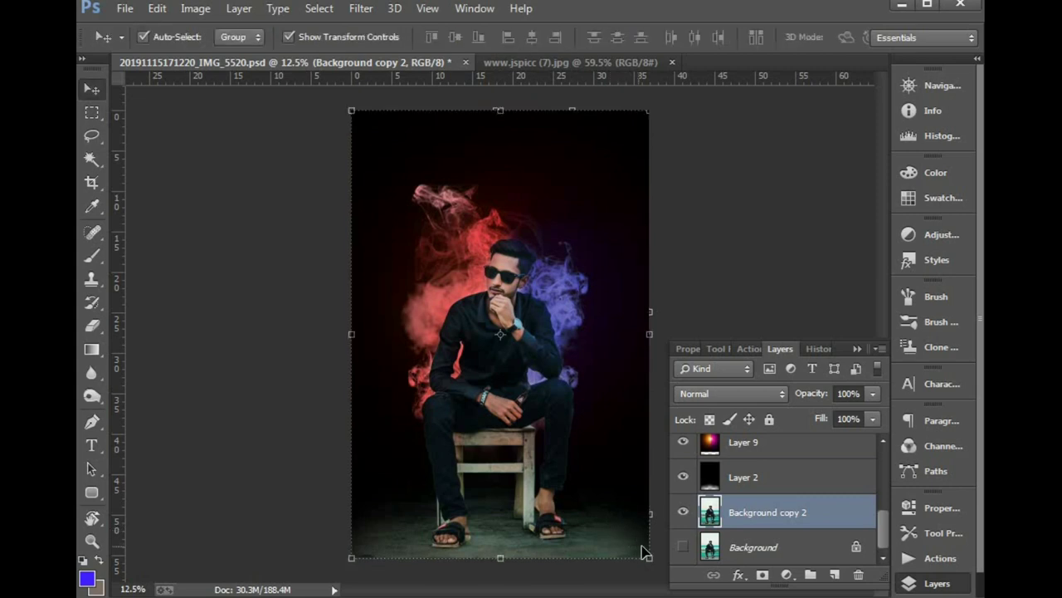
key("ctrl+b")
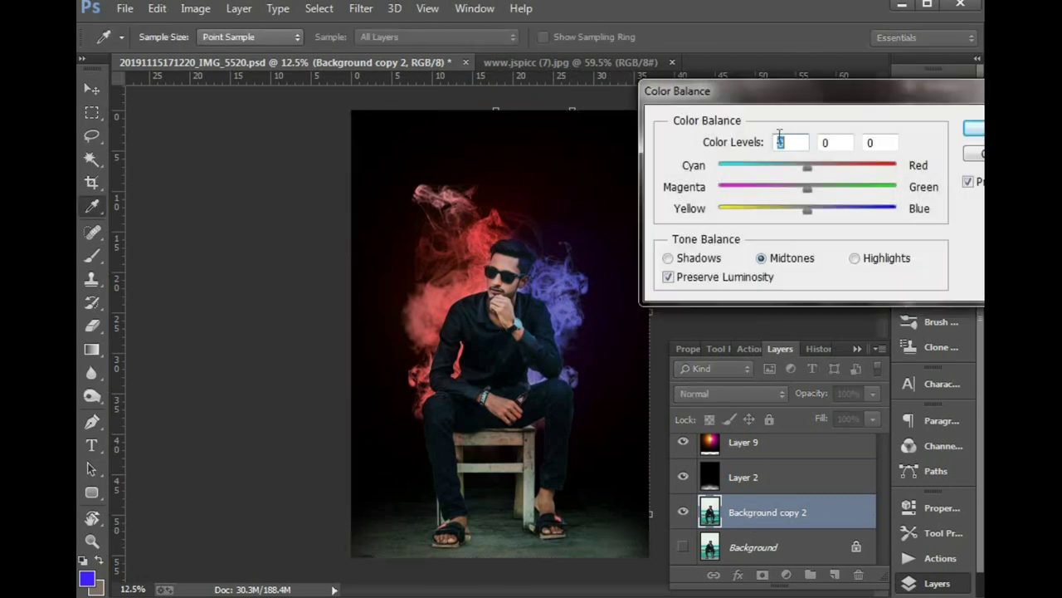
left_click_drag(806, 167, 765, 169)
- Commit the cool pass at cyan −47, blue +57 and duplicate the layer as Background copy 3
left_click_drag(807, 208, 856, 208)
key("Return")
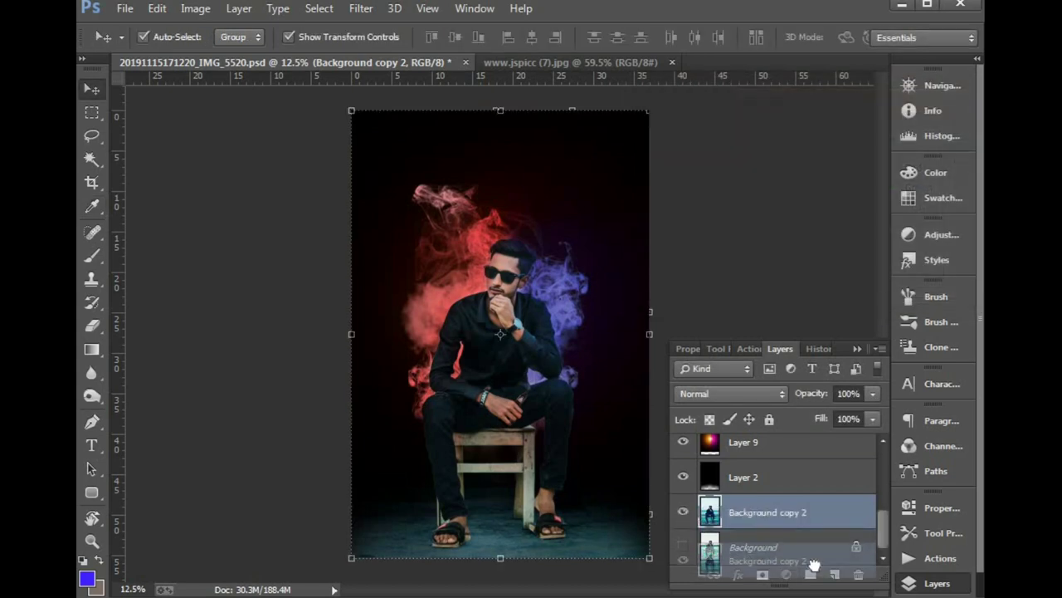
left_click_drag(733, 527, 834, 574)
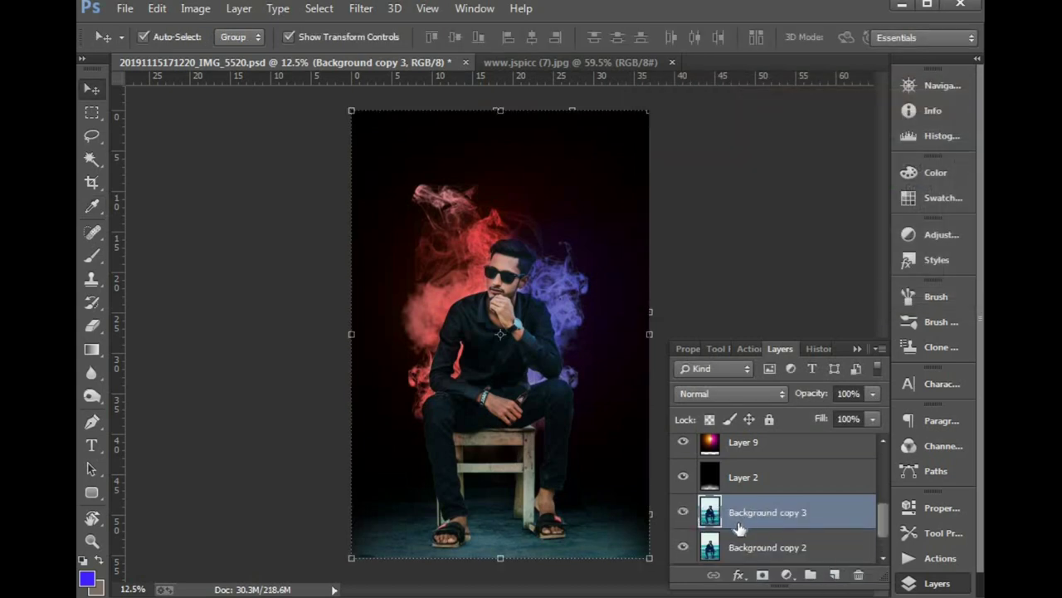
- Warm Background copy 3 with Color Balance +43, −31, −12 toward red and magenta
key("ctrl+b")
left_click_drag(816, 169, 878, 167)
key("Escape")
key("ctrl+b")
left_click_drag(809, 167, 846, 167)
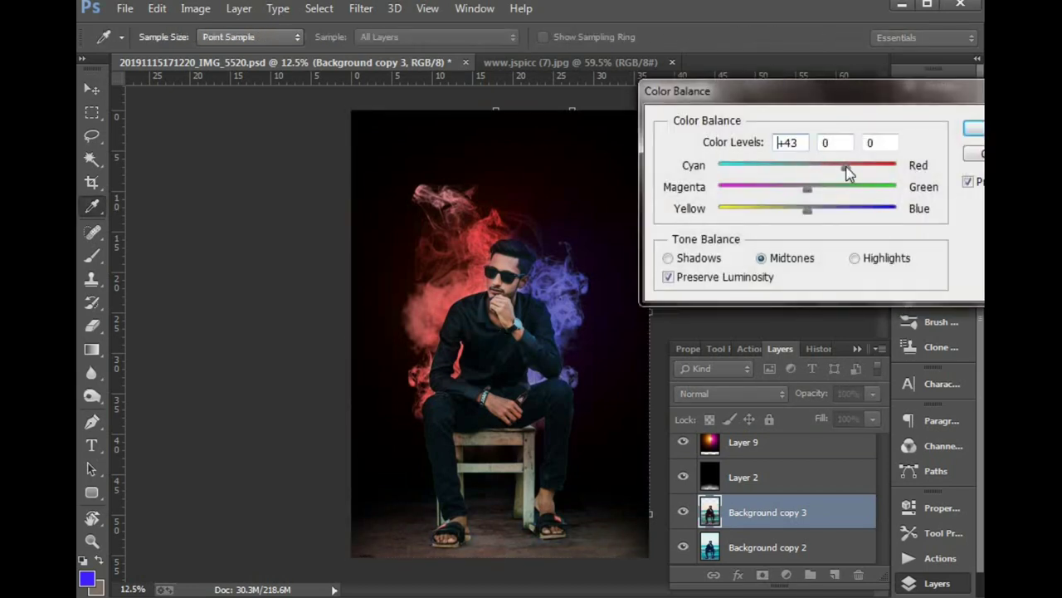
left_click_drag(807, 209, 789, 188)
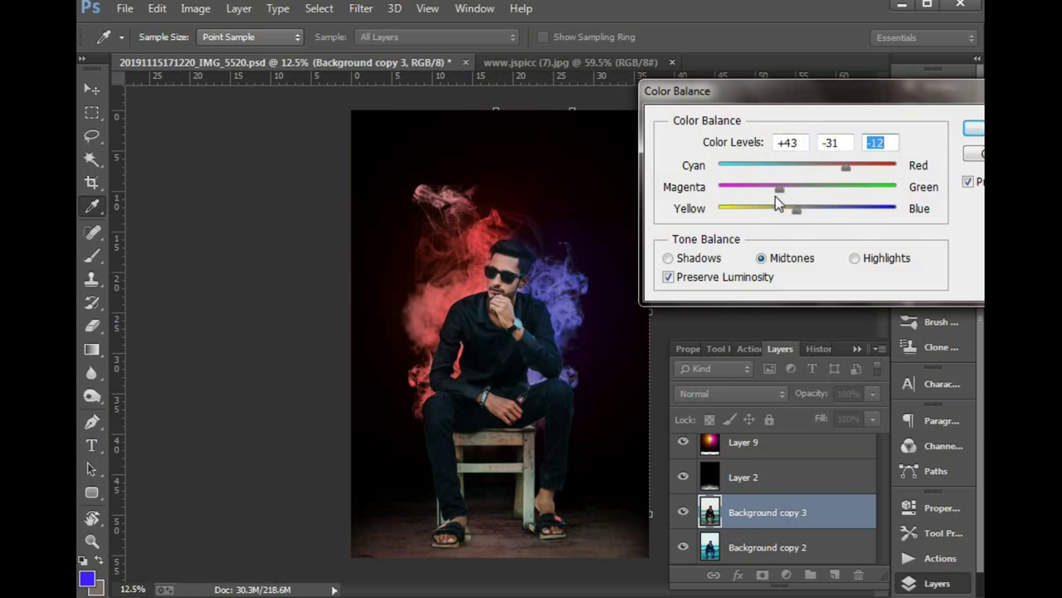
key("Return")
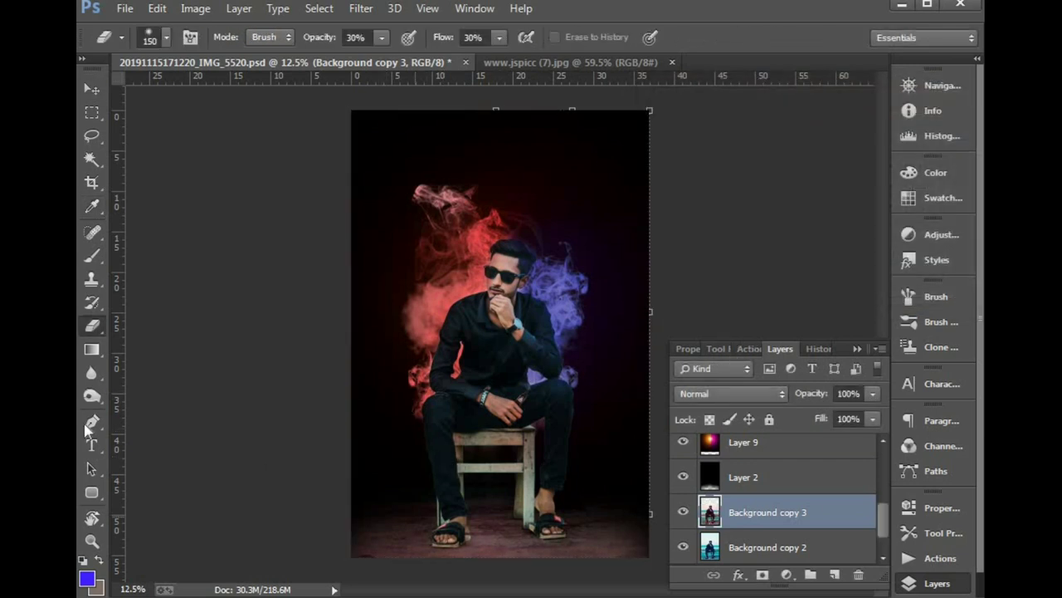
- Erase the warm tint along the floor with an 800 px soft eraser
key("bracketright")
key("bracketright")
key("bracketright")
mouse_move(593, 548)
left_mouse_down()
mouse_move(399, 553)
mouse_move(459, 553)
mouse_move(595, 509)
mouse_move(603, 525)
left_mouse_up()
key("v")
- Merge all visible layers into Background copy 3
left_click_drag(422, 315, 578, 415)
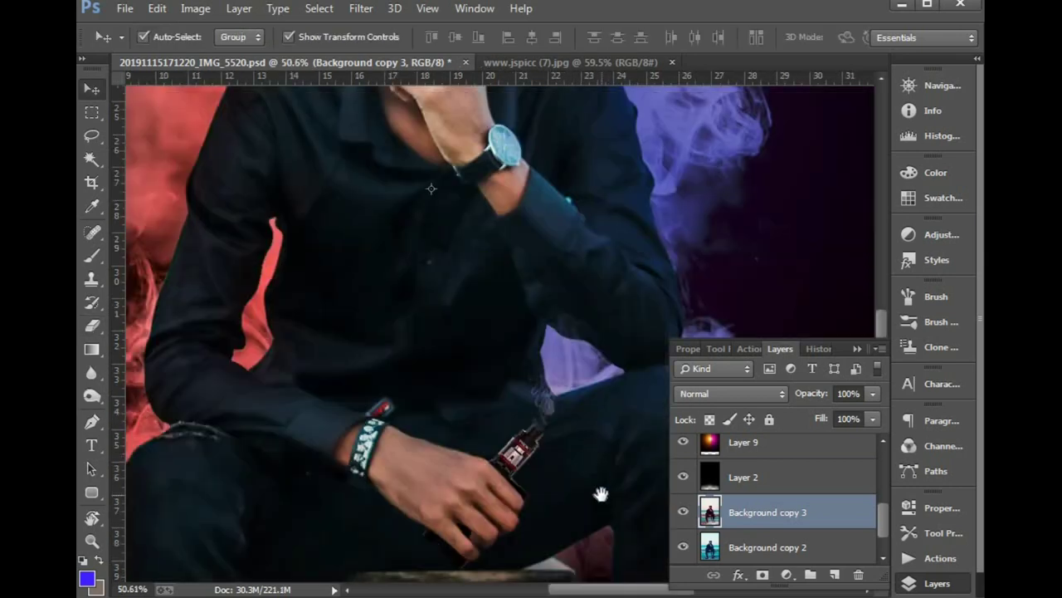
key("ctrl+minus")
key("ctrl+minus")
key("ctrl+minus")
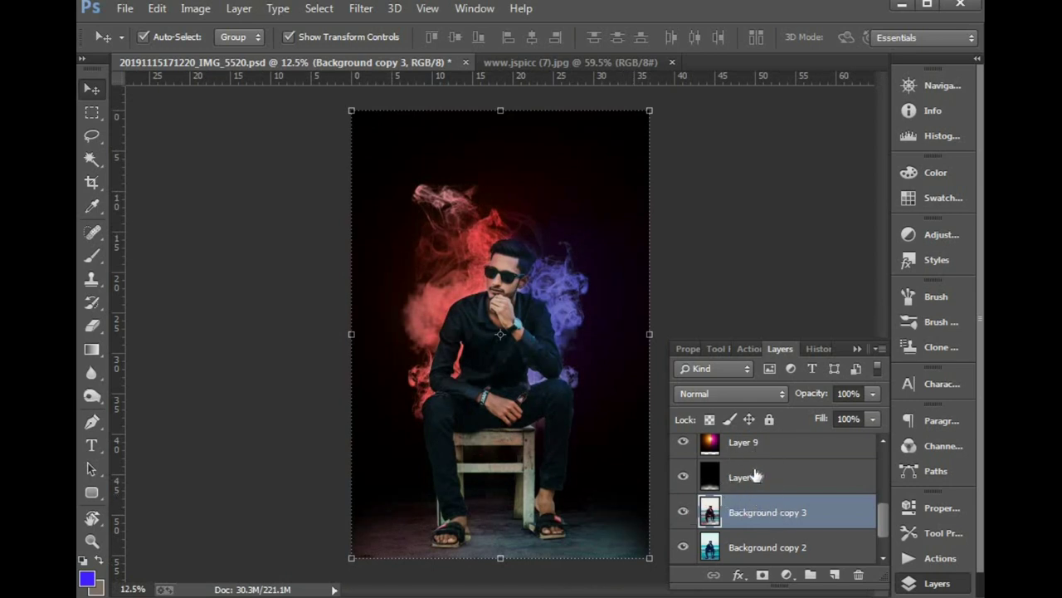
scroll(754, 475, "down", 1)
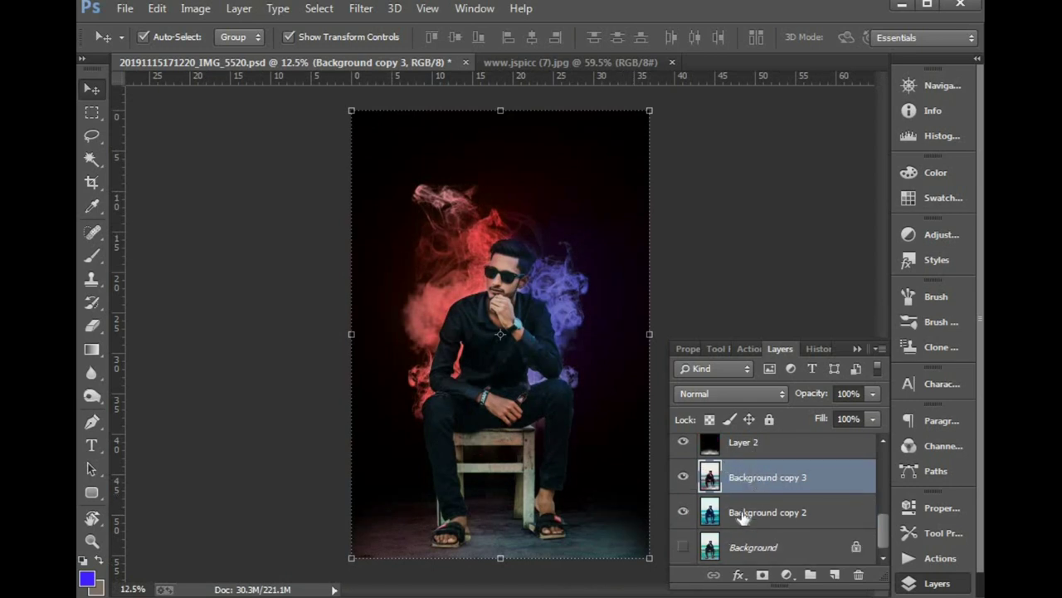
key("ctrl+shift+e")
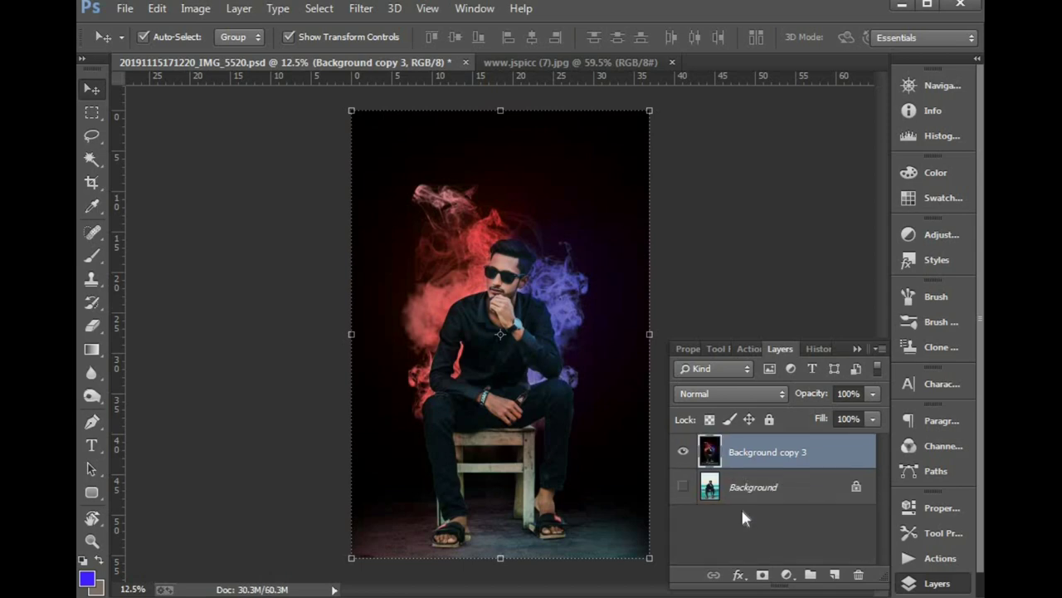
- Run the Camera Raw filter on the merged layer with Contrast +8, Blacks +8, Clarity +33
left_click(361, 9)
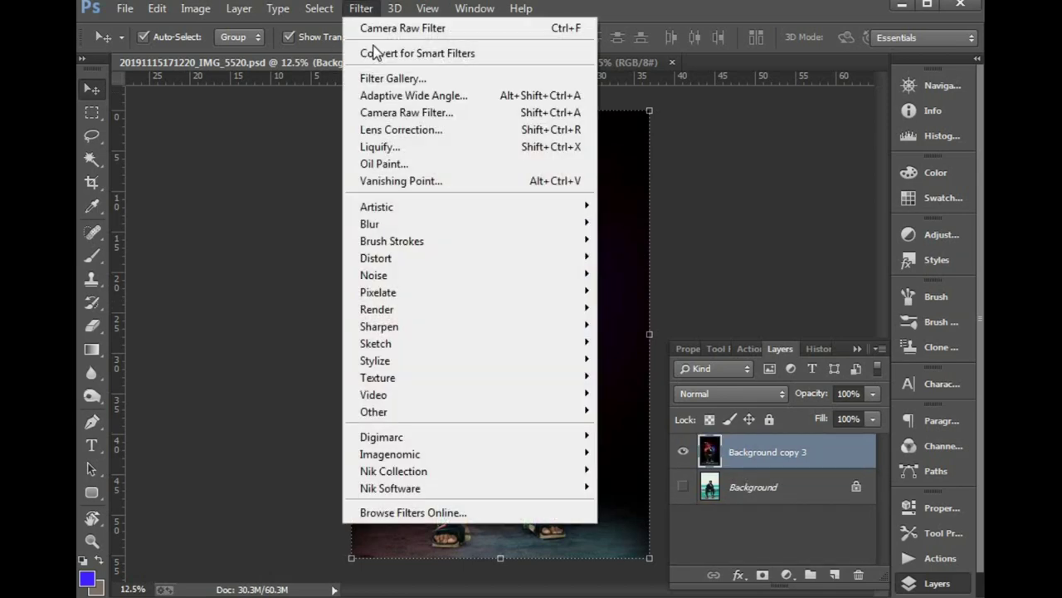
left_click(390, 113)
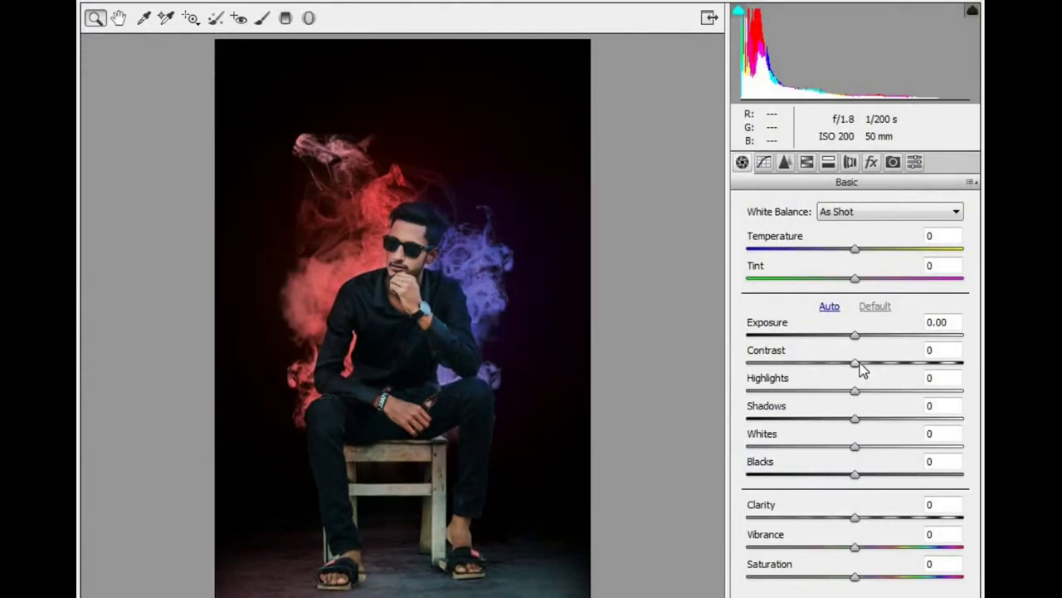
left_click_drag(860, 366, 869, 364)
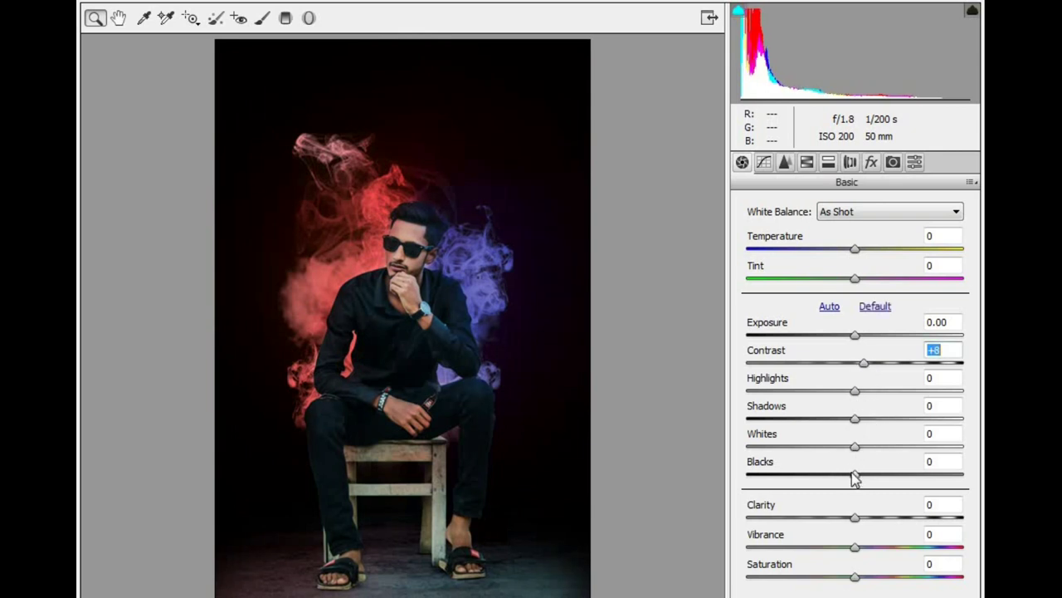
left_click_drag(855, 477, 863, 477)
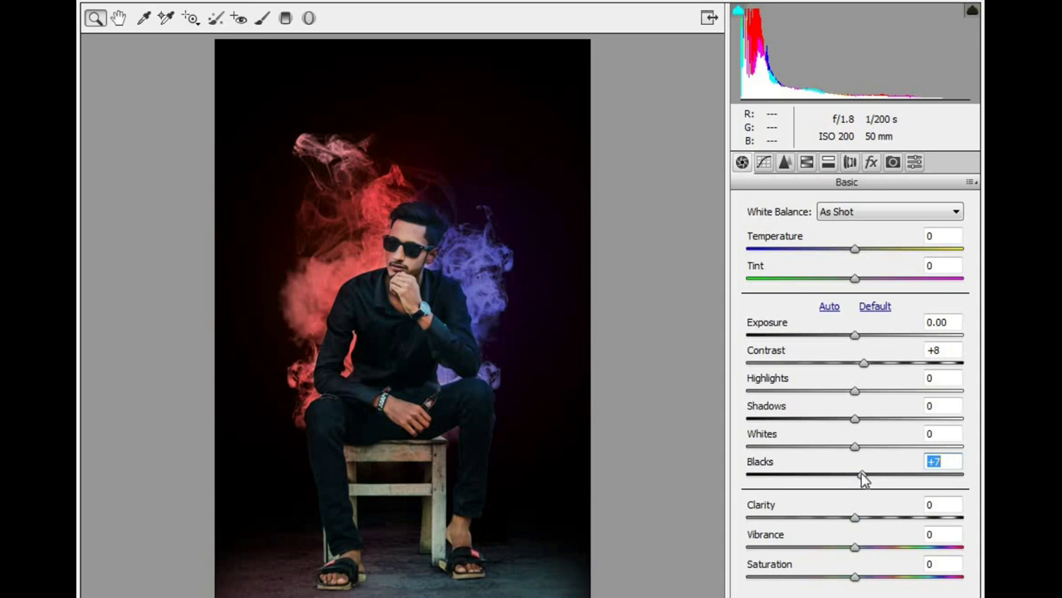
left_click_drag(861, 475, 864, 478)
left_click_drag(866, 514, 892, 521)
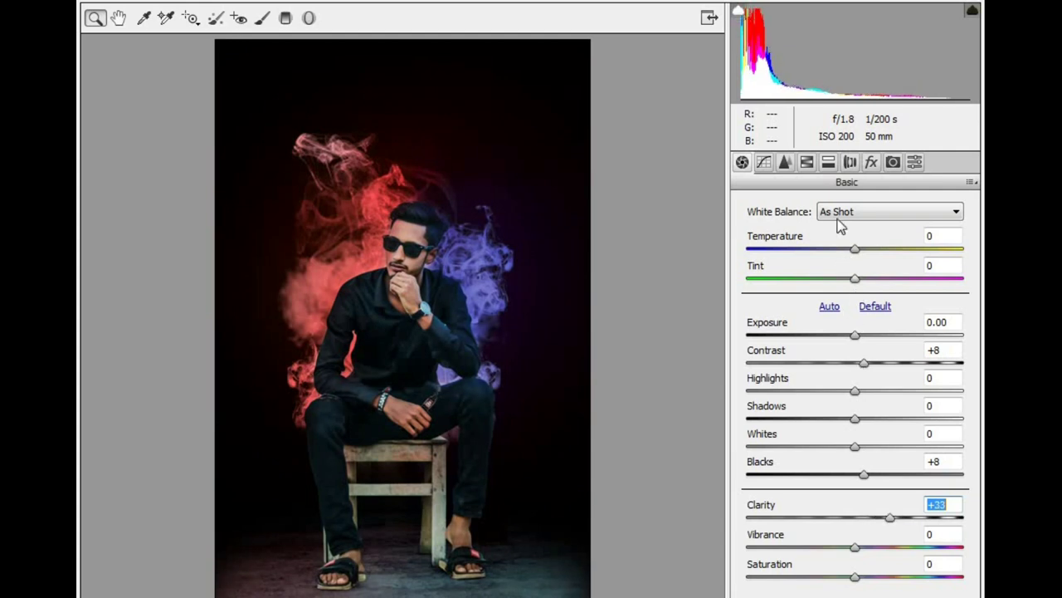
left_click(809, 163)
left_click(813, 232)
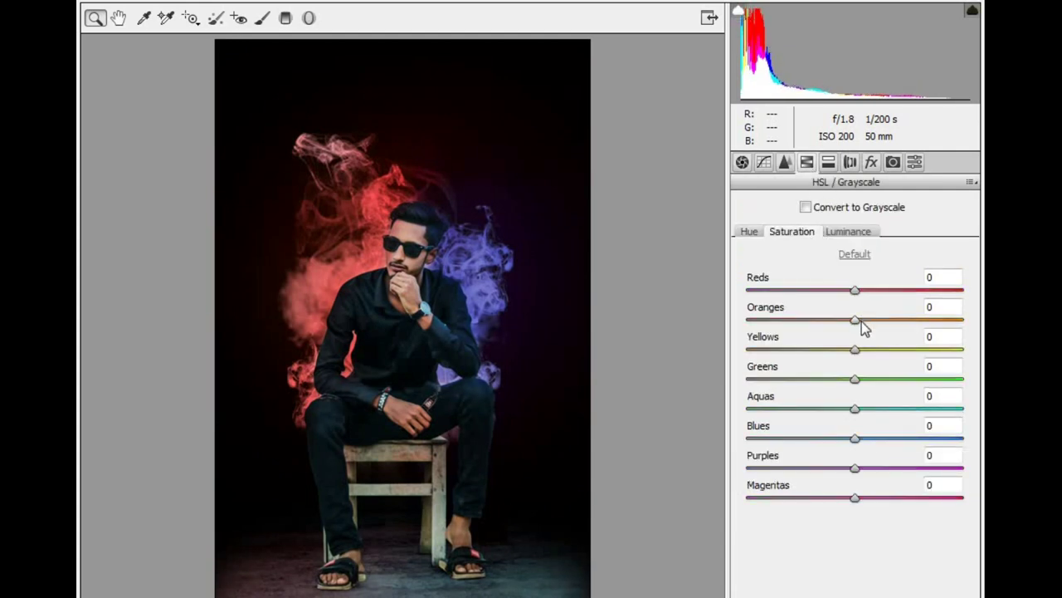
- Set HSL saturation Oranges +7, Blues +72, and hues Blues −19, Reds +26
mouse_move(863, 320)
left_mouse_down()
mouse_move(908, 290)
mouse_move(888, 290)
left_mouse_up()
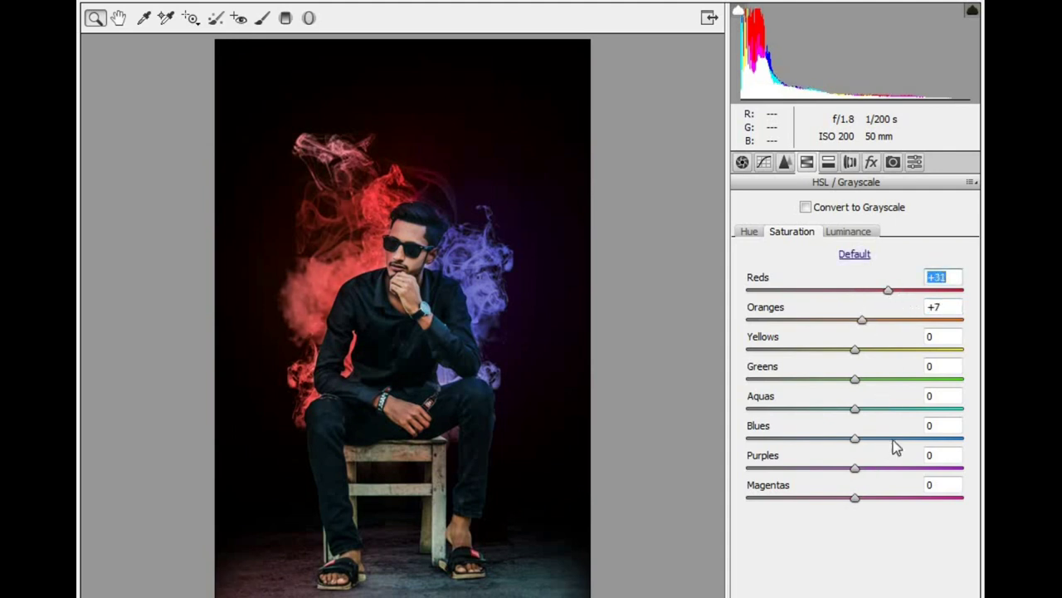
left_click_drag(893, 440, 935, 440)
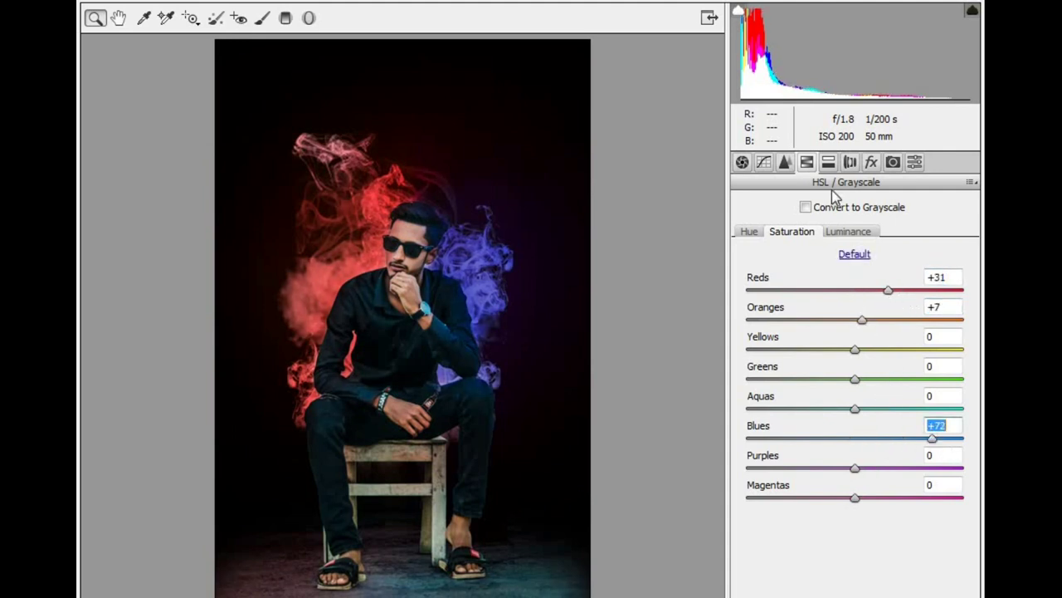
left_click(749, 231)
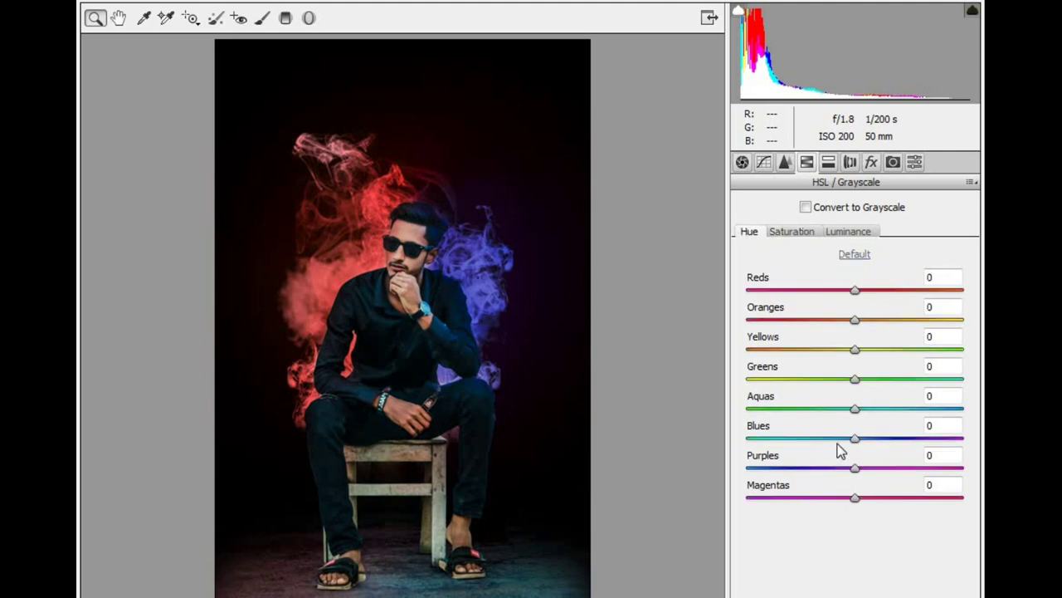
left_click_drag(855, 439, 834, 439)
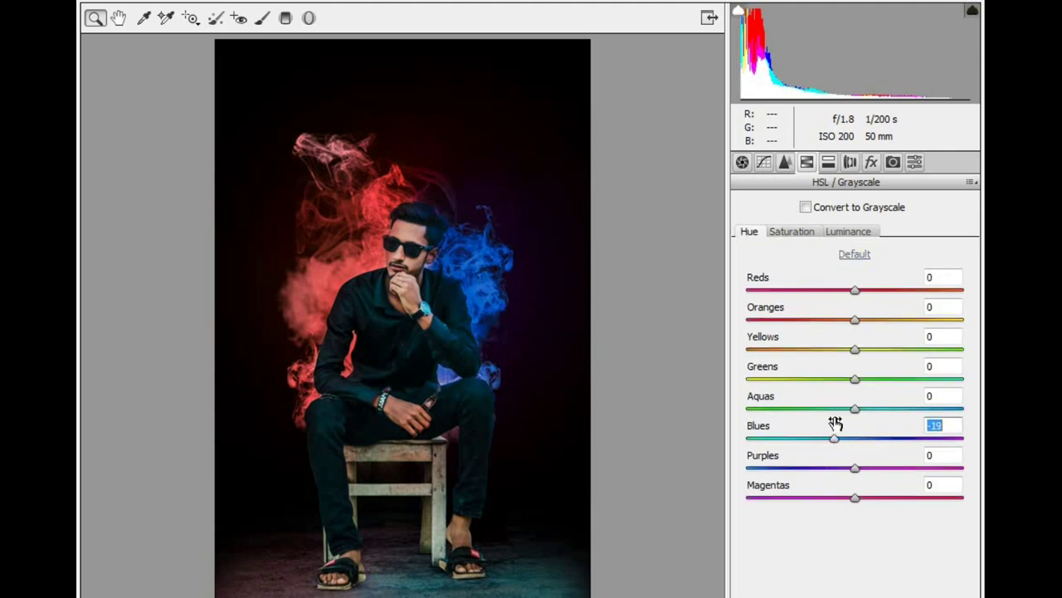
mouse_move(855, 290)
left_mouse_down()
mouse_move(835, 291)
mouse_move(900, 290)
mouse_move(829, 292)
mouse_move(876, 292)
left_mouse_up()
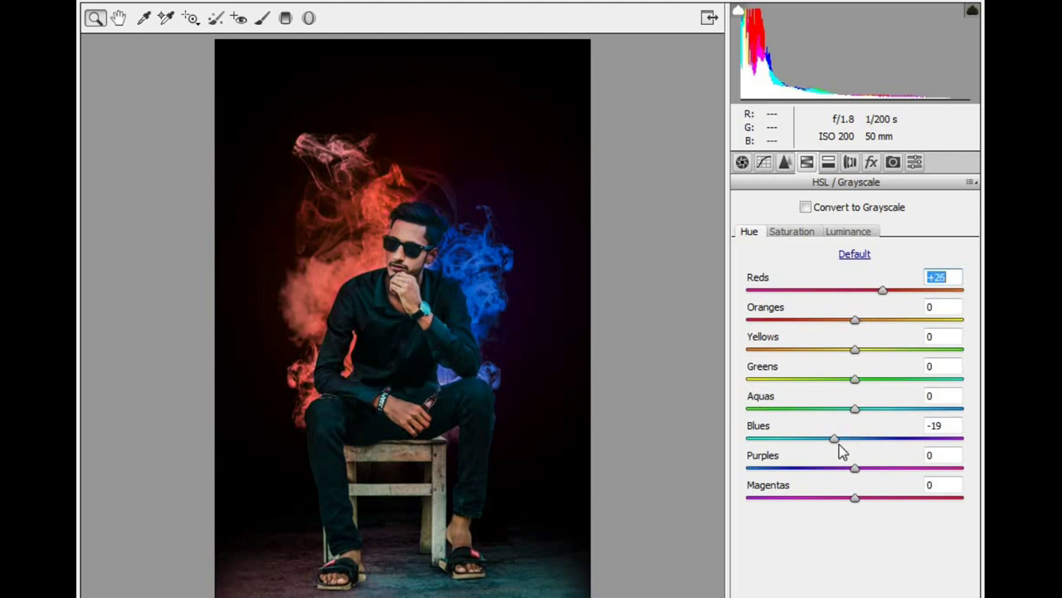
- Brighten the Blues luminance to +21 and recheck the saturation settings
left_click(861, 233)
left_click_drag(855, 438, 877, 440)
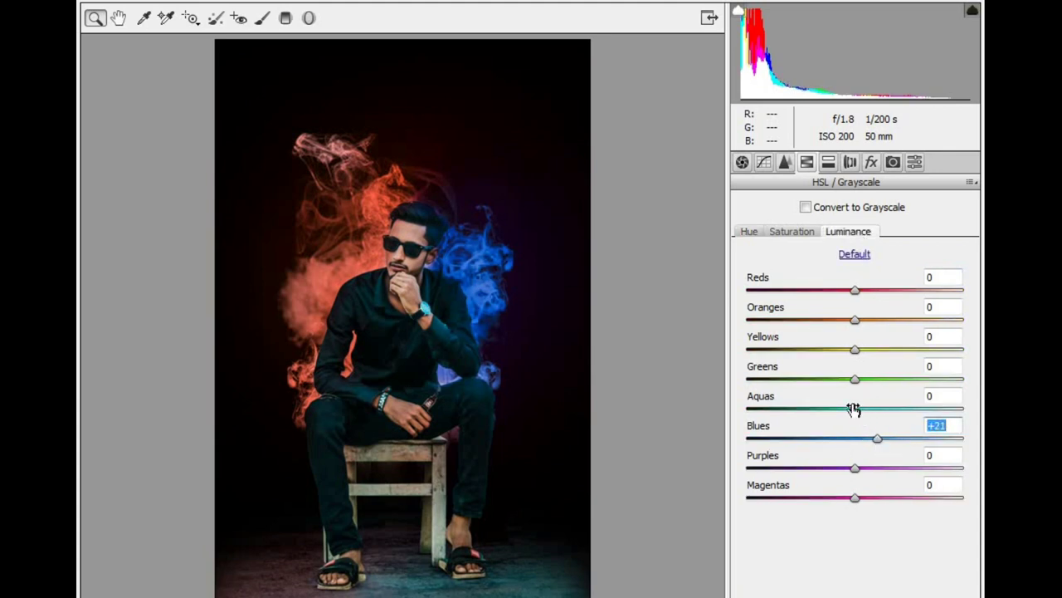
left_click(809, 232)
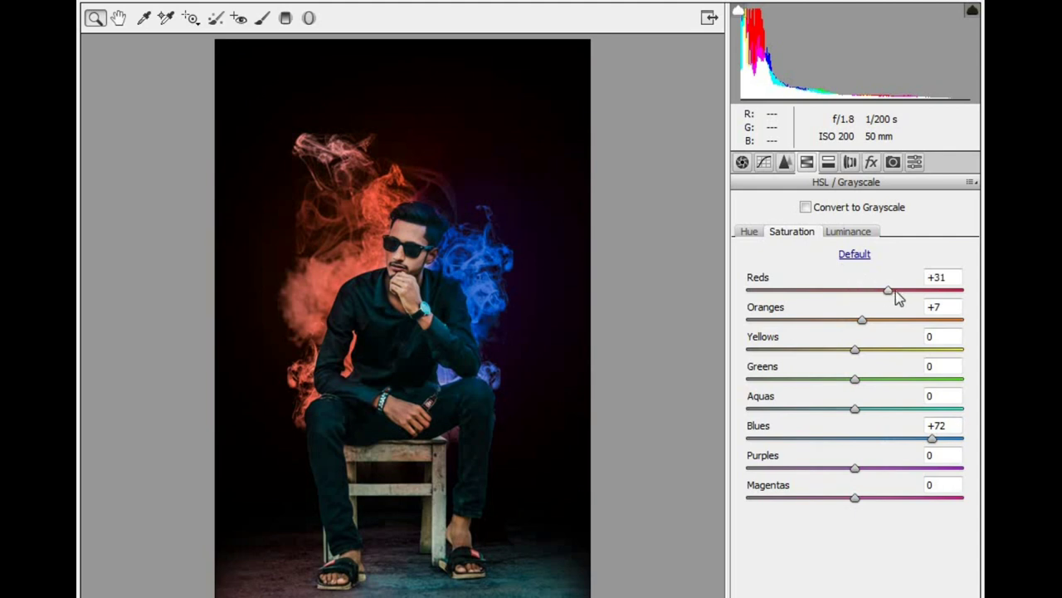
left_click(893, 162)
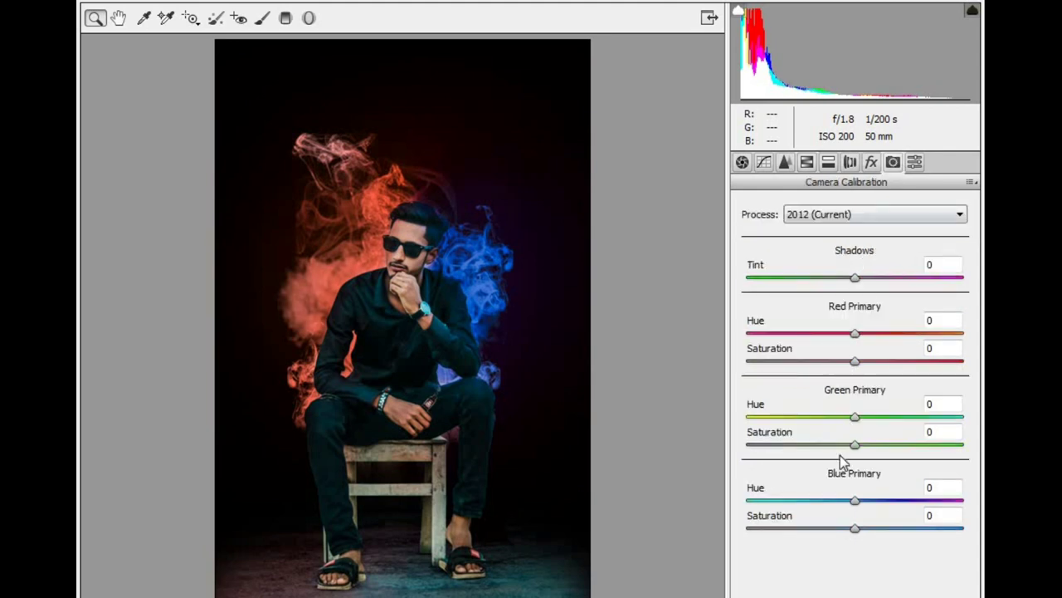
- Shift the blue, green and red Camera Calibration primaries' hue and saturation
left_click_drag(842, 501, 871, 528)
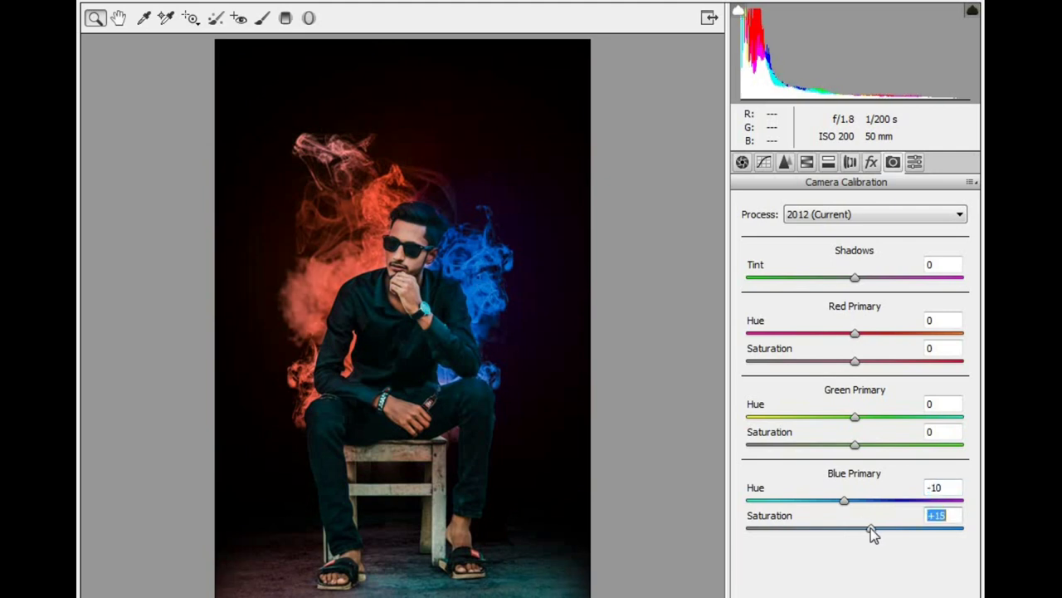
mouse_move(858, 448)
left_mouse_down()
mouse_move(837, 443)
mouse_move(866, 446)
mouse_move(827, 418)
mouse_move(875, 417)
left_mouse_up()
mouse_move(866, 360)
left_mouse_down()
mouse_move(876, 360)
mouse_move(841, 360)
mouse_move(885, 340)
mouse_move(864, 333)
left_mouse_up()
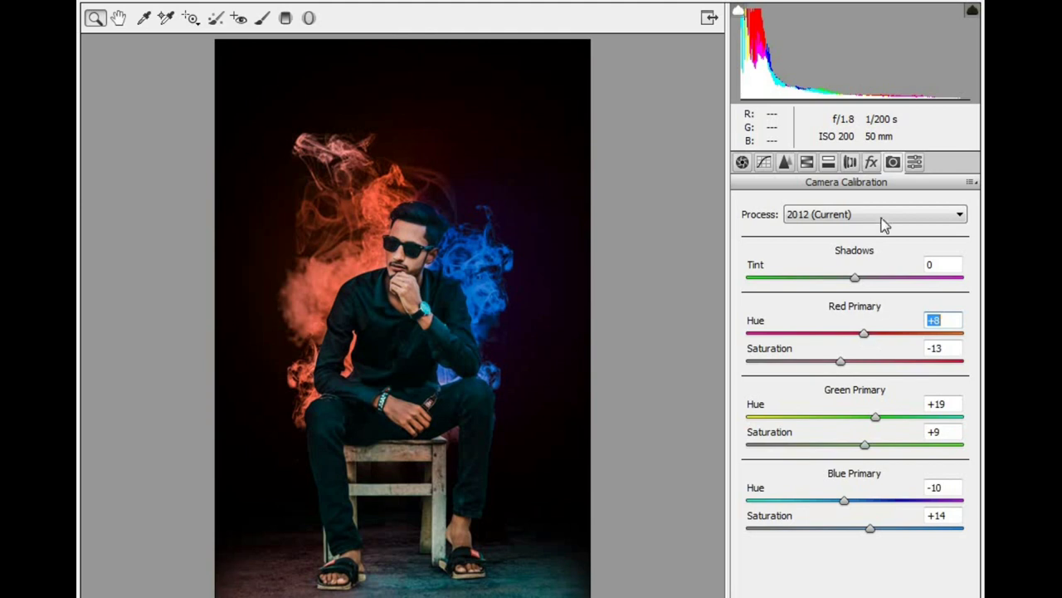
- Add a −16 post-crop vignette and apply the Camera Raw grade to Background copy 3
left_click(871, 162)
left_click_drag(855, 395, 835, 397)
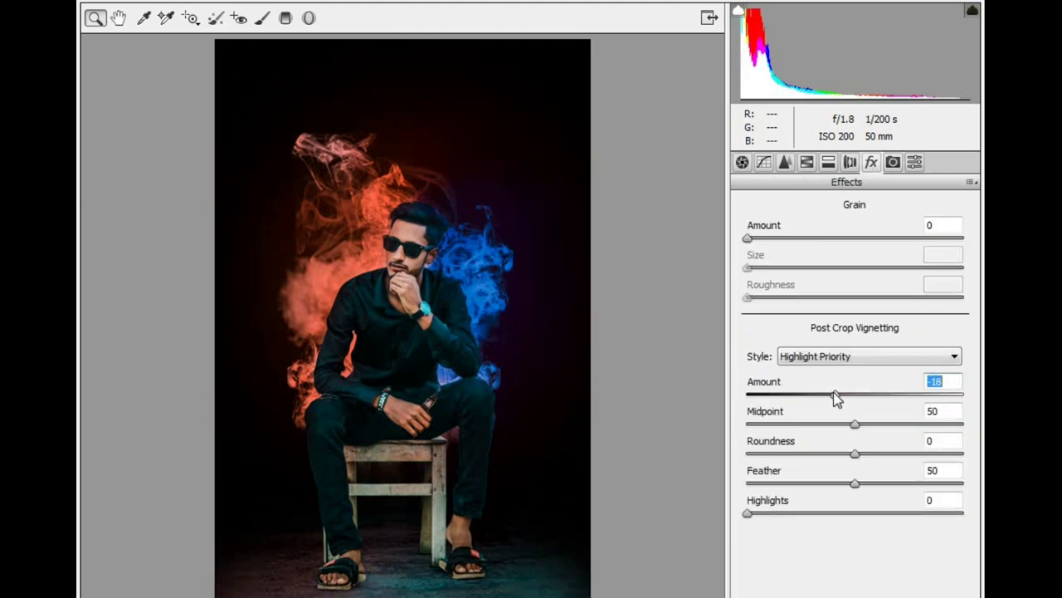
key("Return")
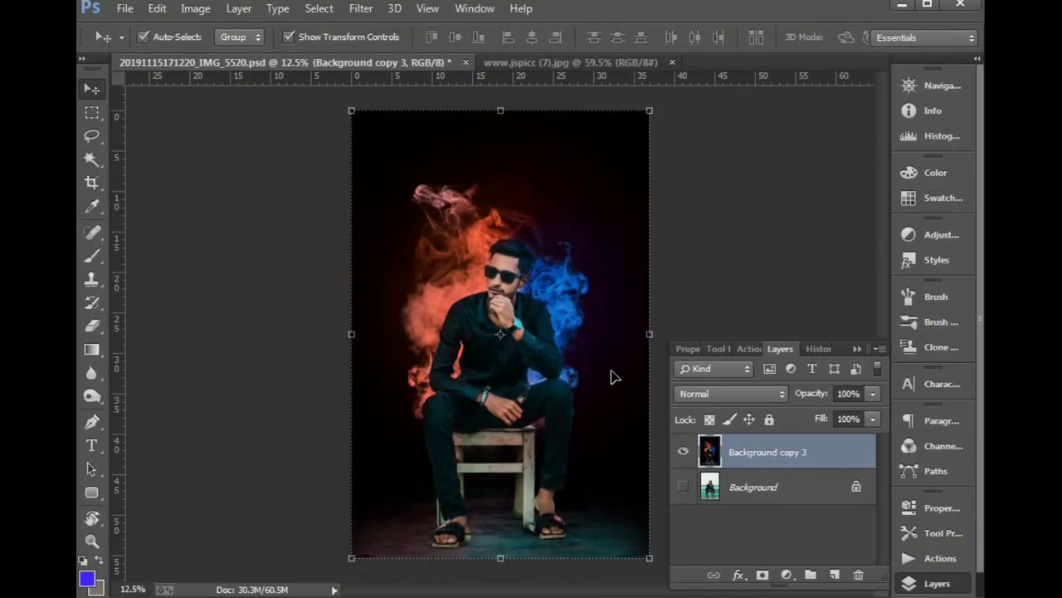
- Add a dark navy Solid Color fill layer, Color Fill 1
scroll(510, 240, "up", 5)
left_click_drag(572, 342, 527, 309)
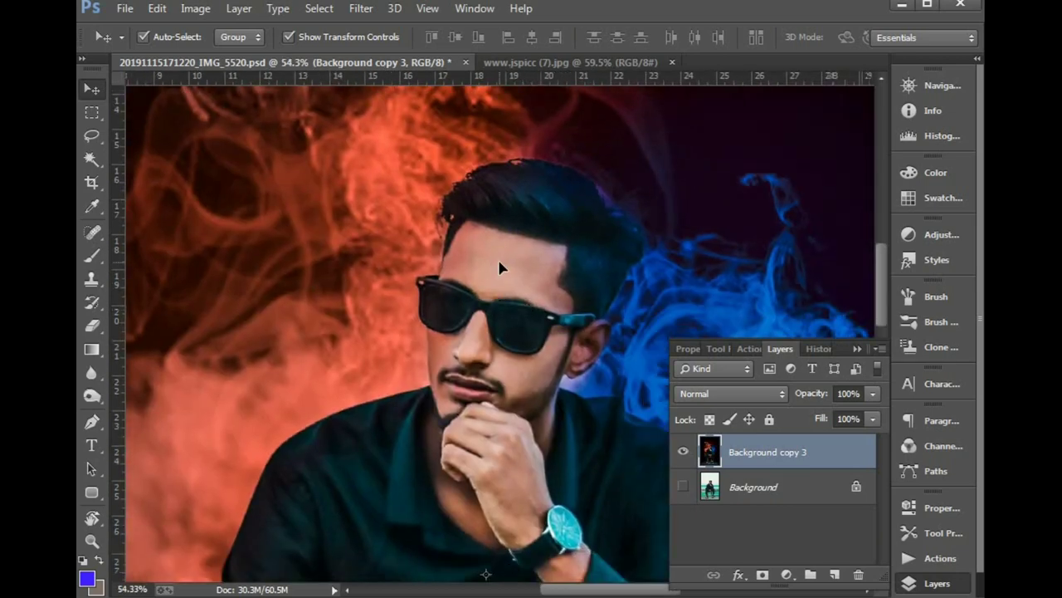
scroll(506, 283, "down", 5)
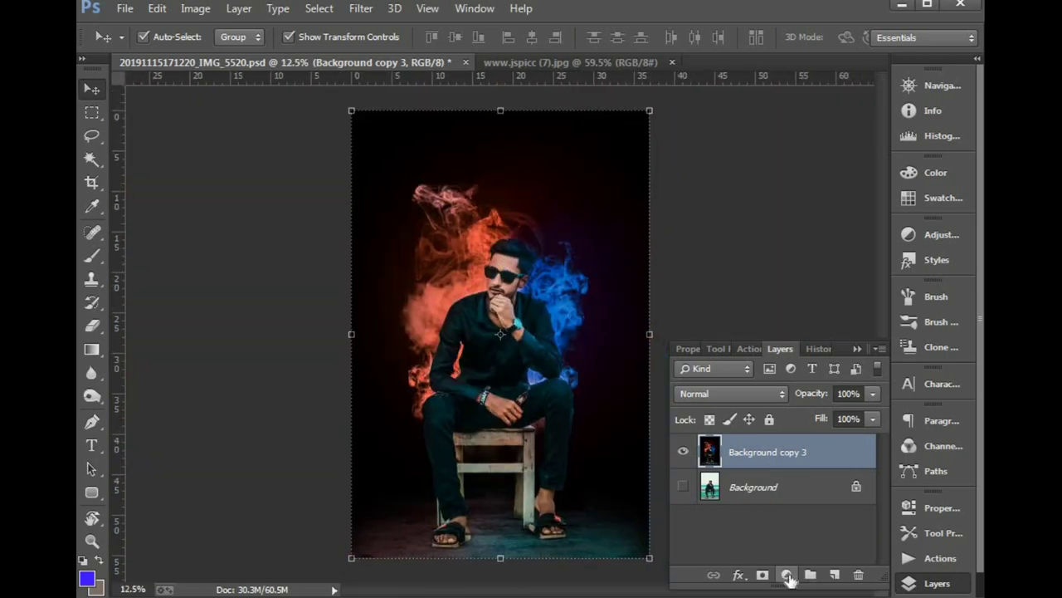
left_click(786, 575)
left_click(804, 182)
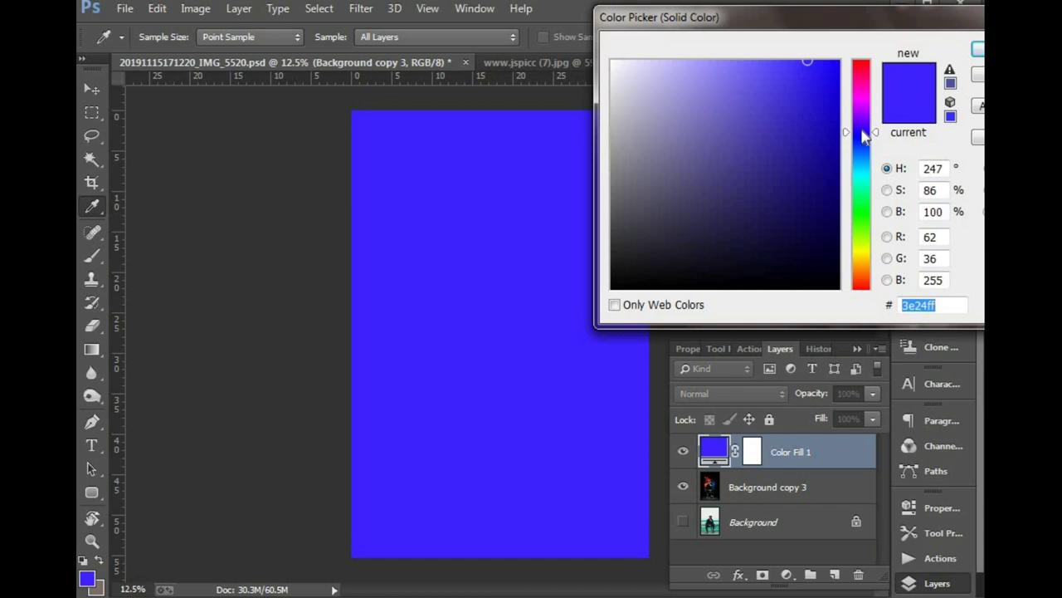
left_click_drag(863, 132, 863, 135)
left_click(820, 228)
- Blend Color Fill 1 in Lighten mode at 49% opacity and 73% fill, then hide the panels
left_click(776, 395)
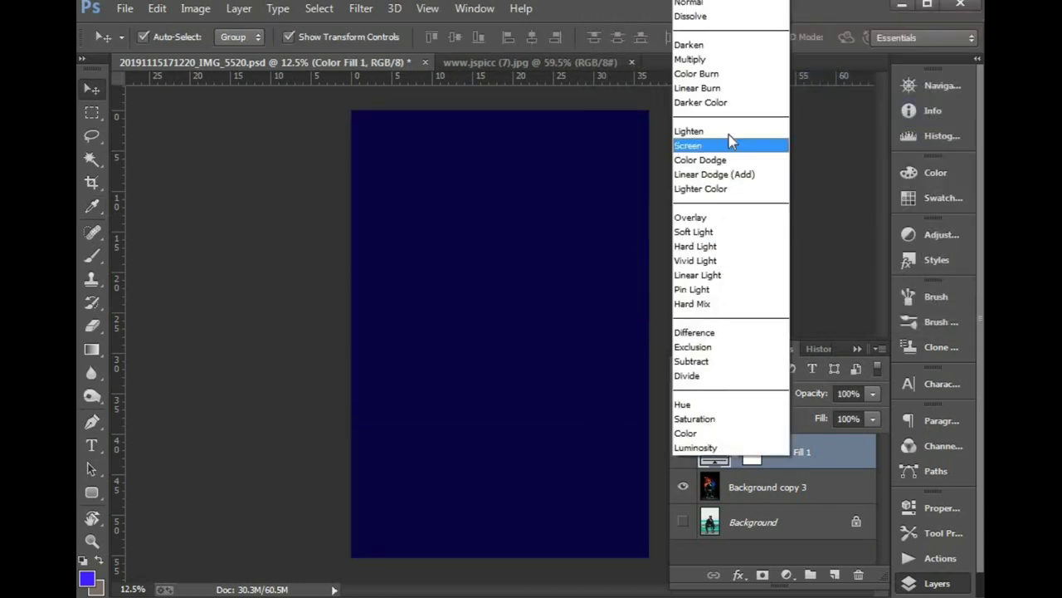
left_click(729, 134)
mouse_move(819, 400)
left_mouse_down()
mouse_move(774, 401)
mouse_move(801, 422)
left_mouse_up()
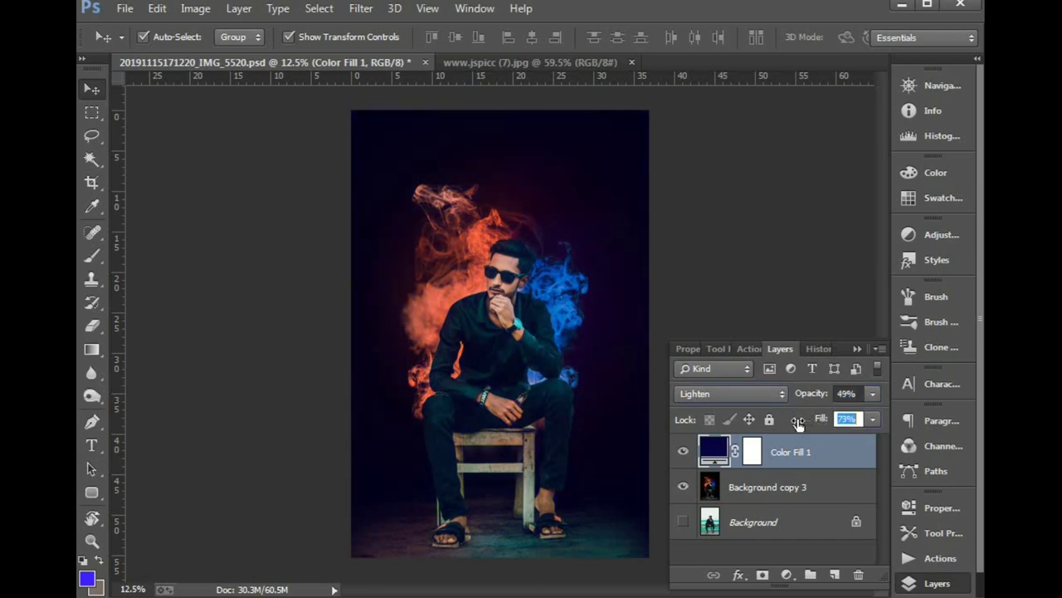
key("Tab")
key("ctrl+0")
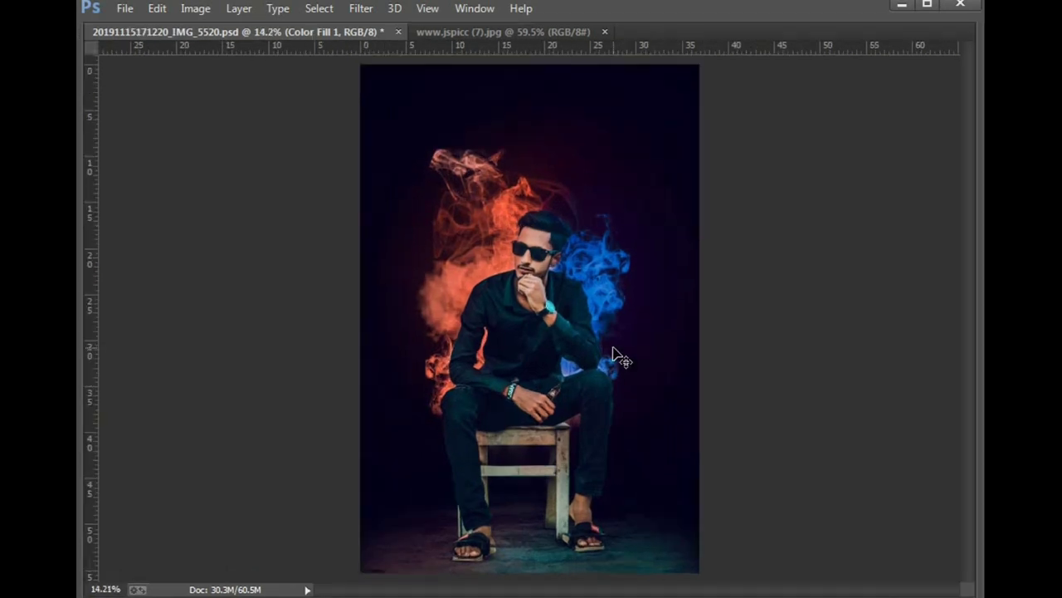